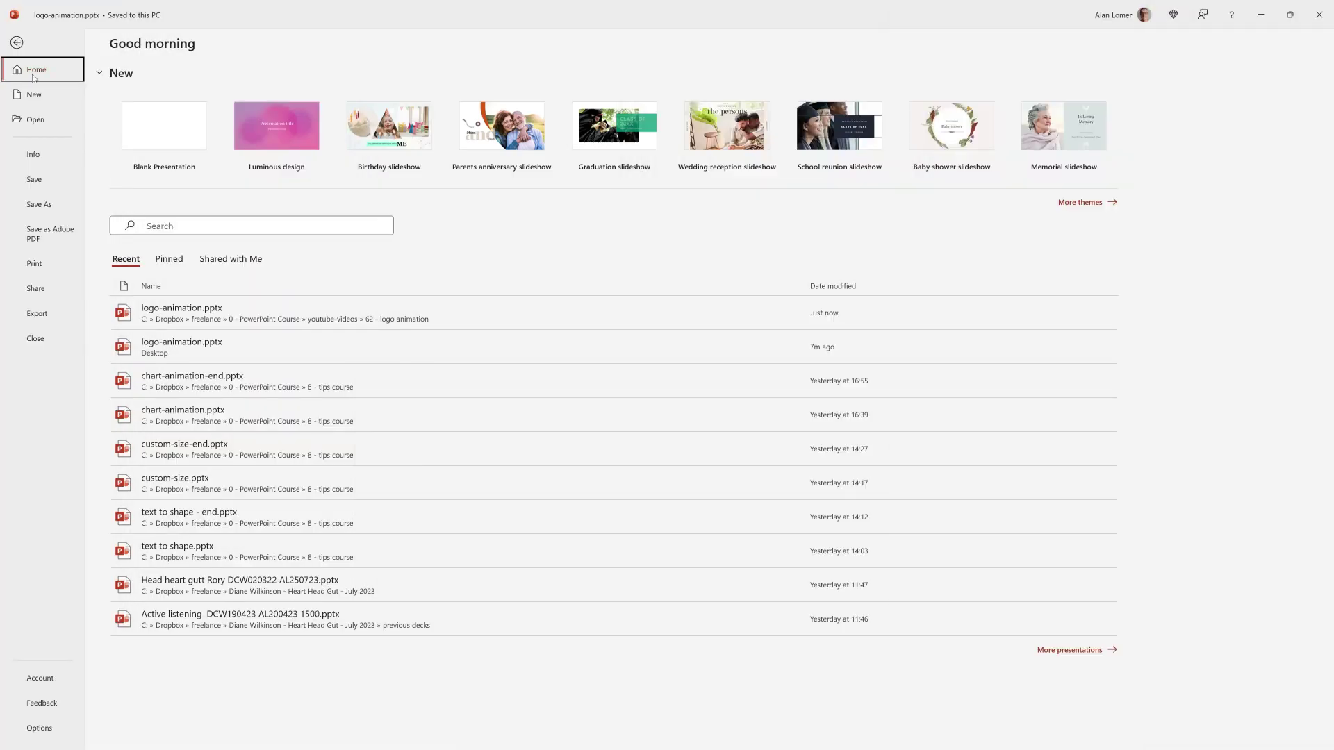
Step: Create a new blank presentation and switch its slide to the Blank layout
{"action": "left_click", "coordinate": [38, 93]}
{"action": "left_click", "coordinate": [170, 111]}
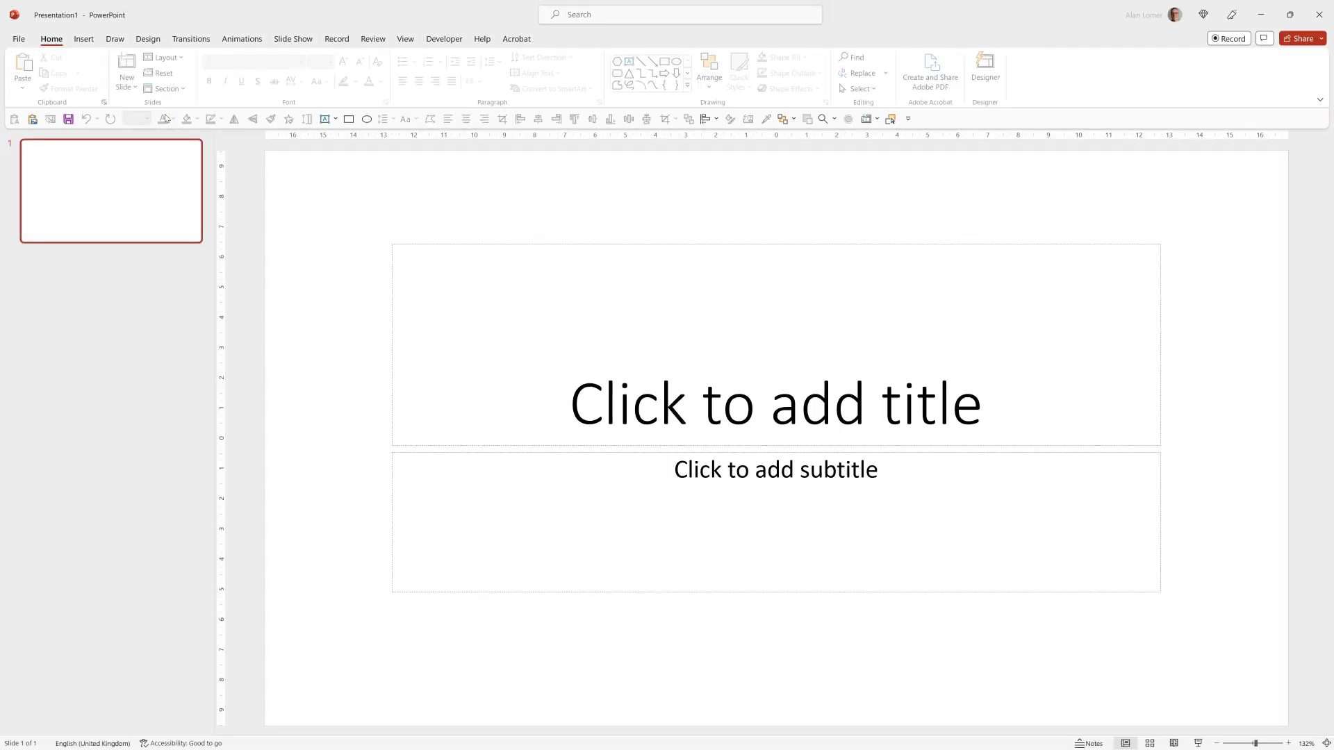
{"action": "right_click", "coordinate": [315, 268]}
{"action": "mouse_move", "coordinate": [360, 340]}
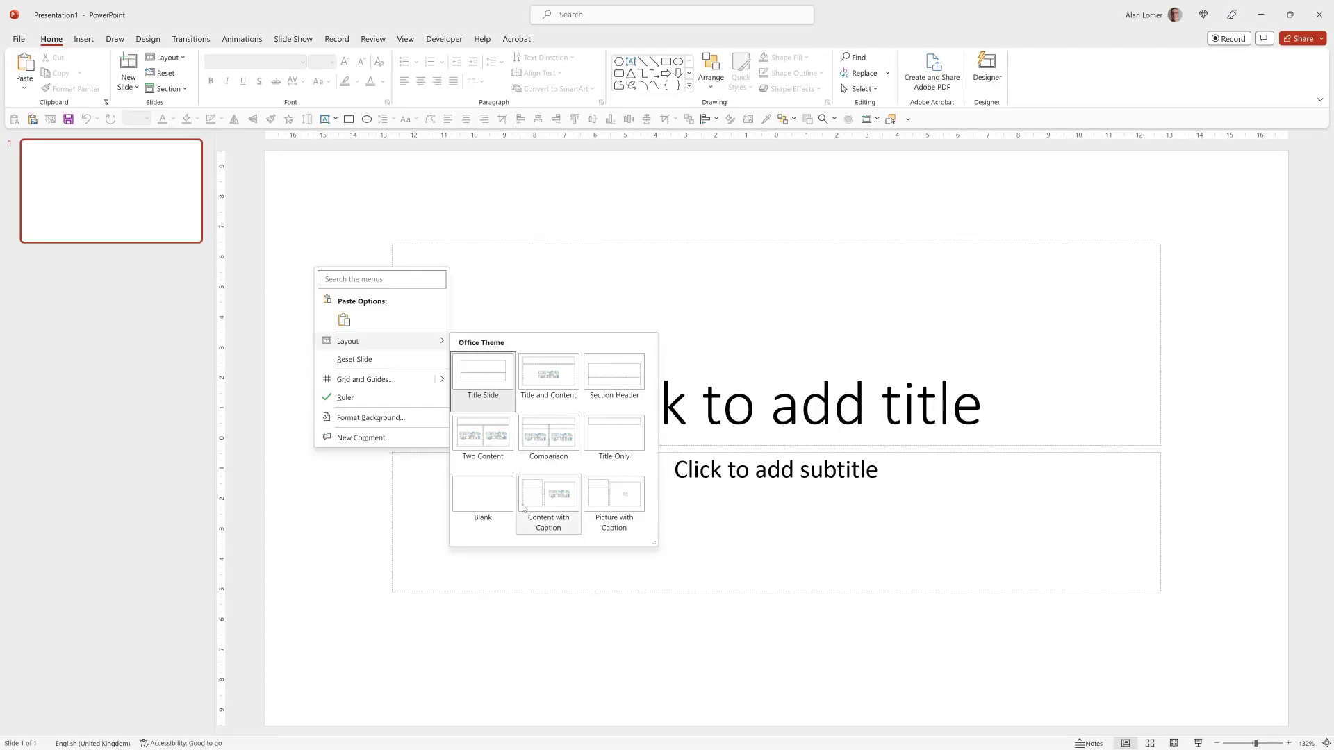
{"action": "left_click", "coordinate": [482, 502]}
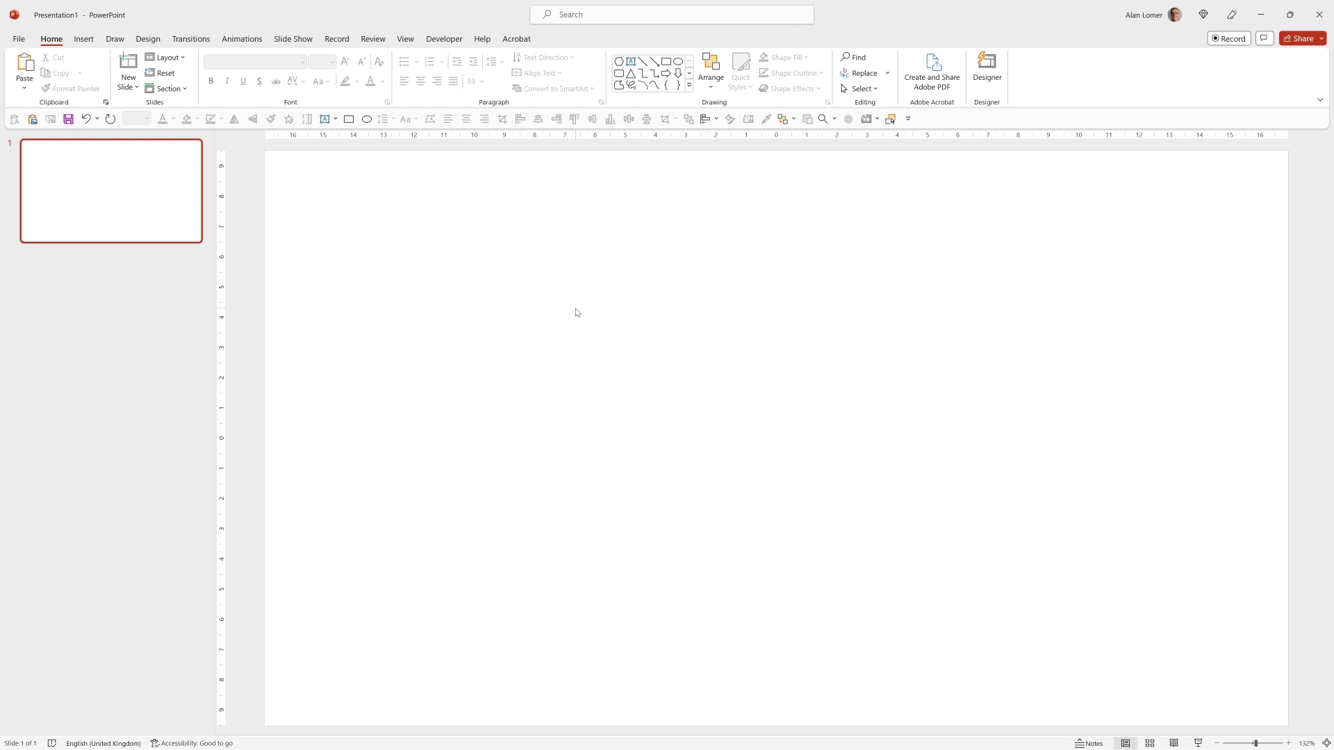
Step: Give the slide background a gradient fill with all gradient stops set to white
{"action": "right_click", "coordinate": [680, 400]}
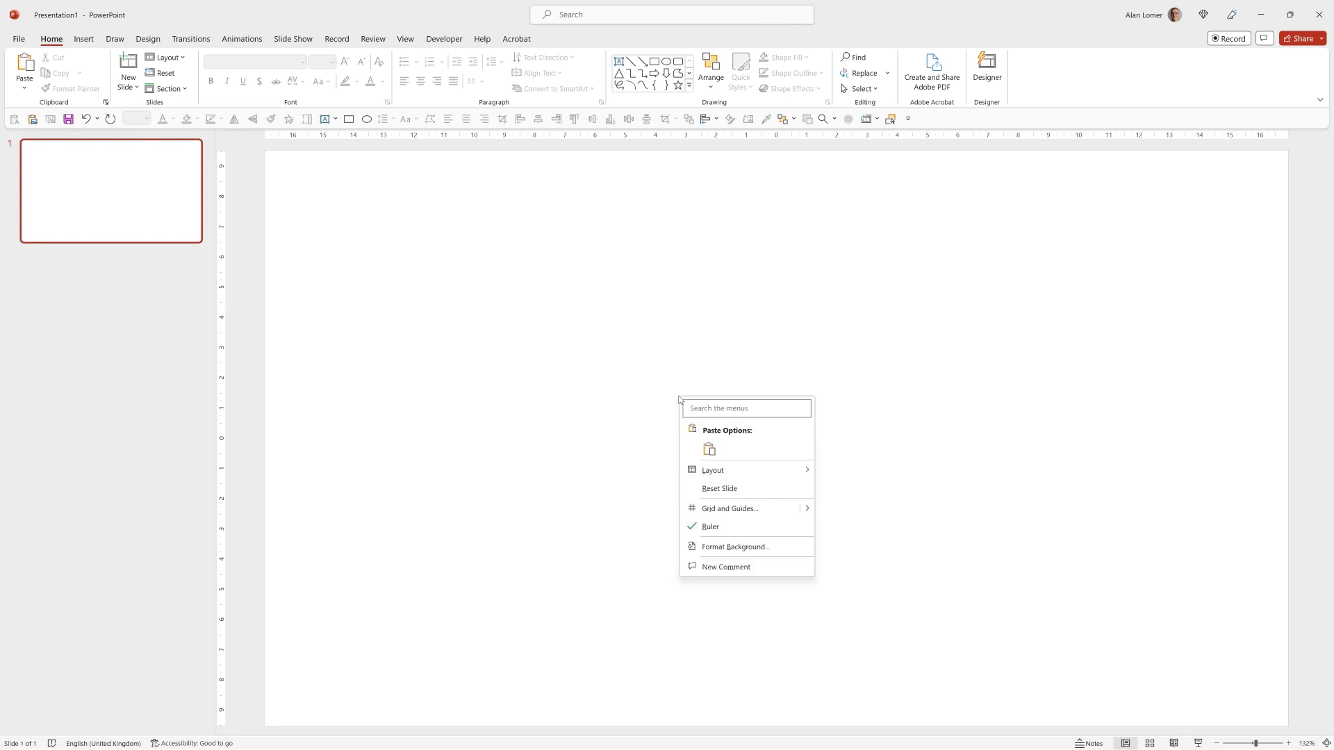
{"action": "left_click", "coordinate": [722, 546]}
{"action": "left_click", "coordinate": [1205, 228]}
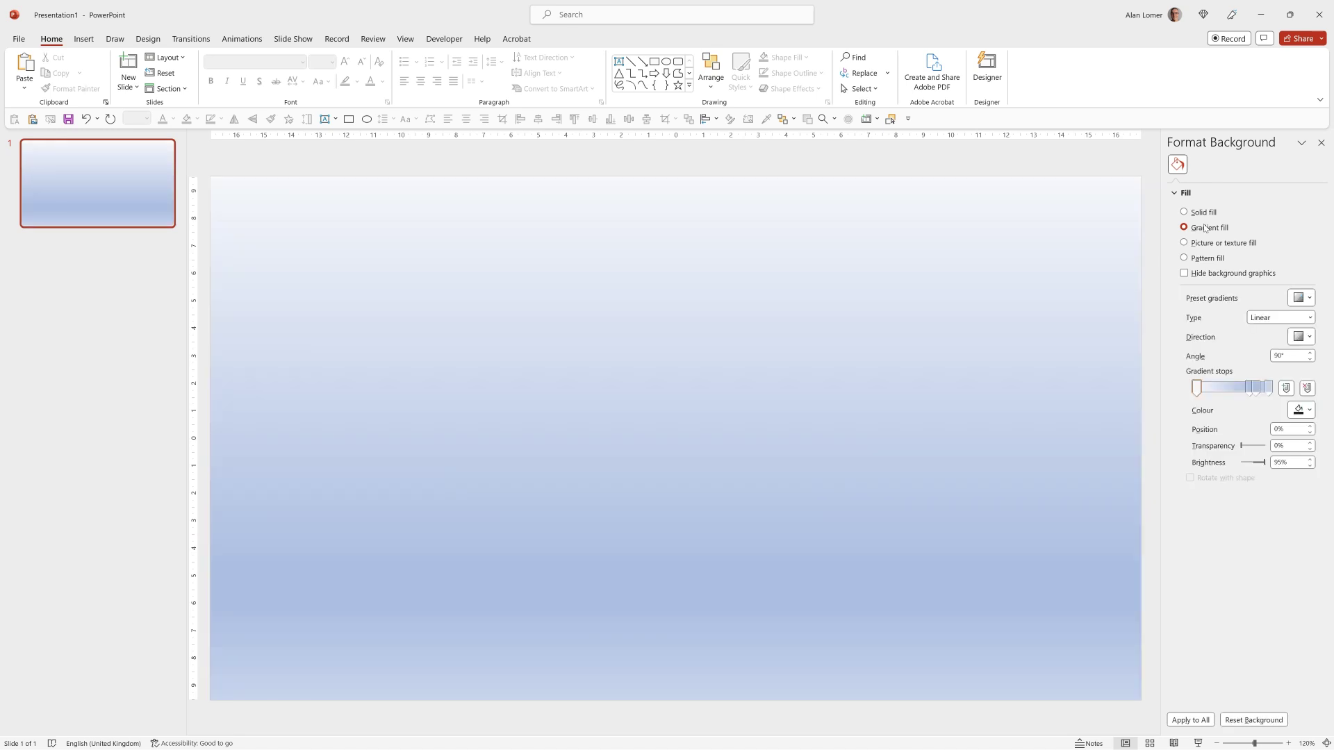
{"action": "left_click", "coordinate": [1250, 388]}
{"action": "left_click", "coordinate": [1297, 410]}
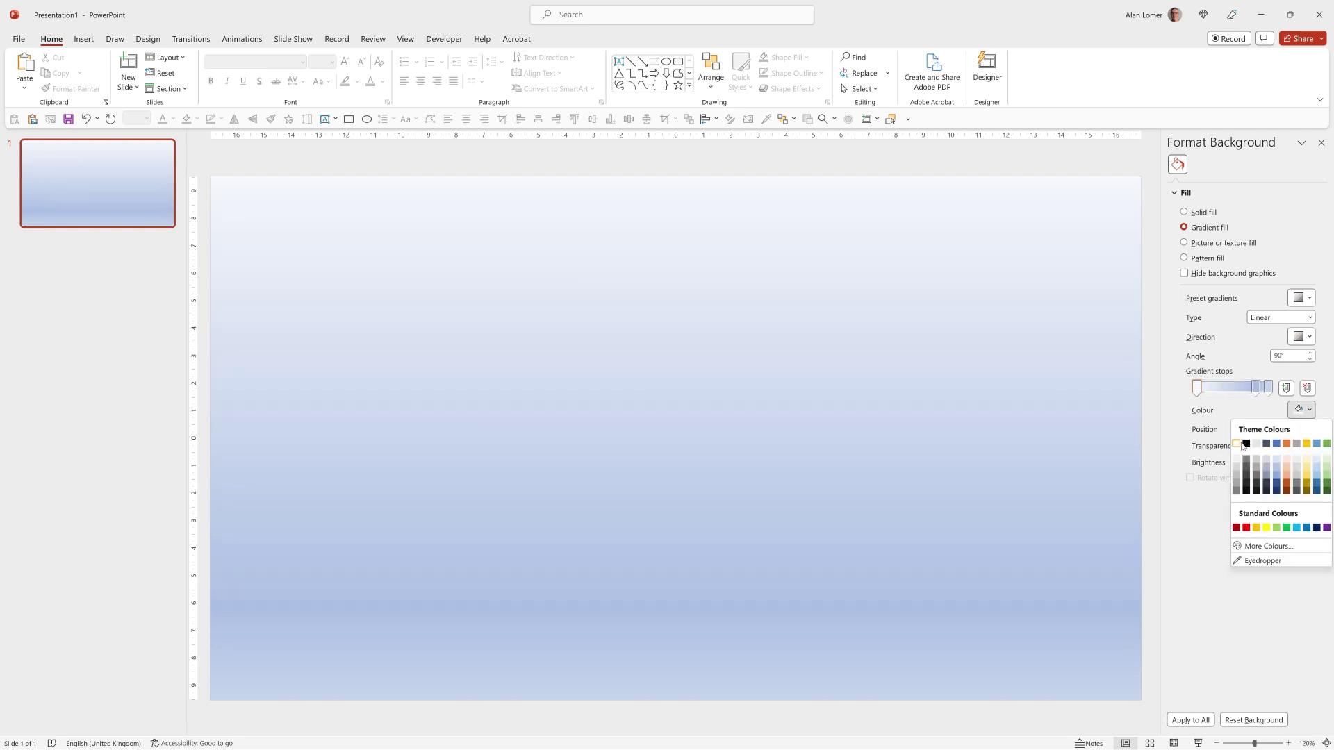
{"action": "left_click", "coordinate": [1243, 447]}
{"action": "left_click", "coordinate": [1255, 387]}
{"action": "left_click", "coordinate": [1299, 410]}
{"action": "left_click", "coordinate": [1239, 447]}
{"action": "left_click", "coordinate": [1268, 387]}
{"action": "left_click", "coordinate": [1299, 410]}
{"action": "left_click", "coordinate": [1237, 444]}
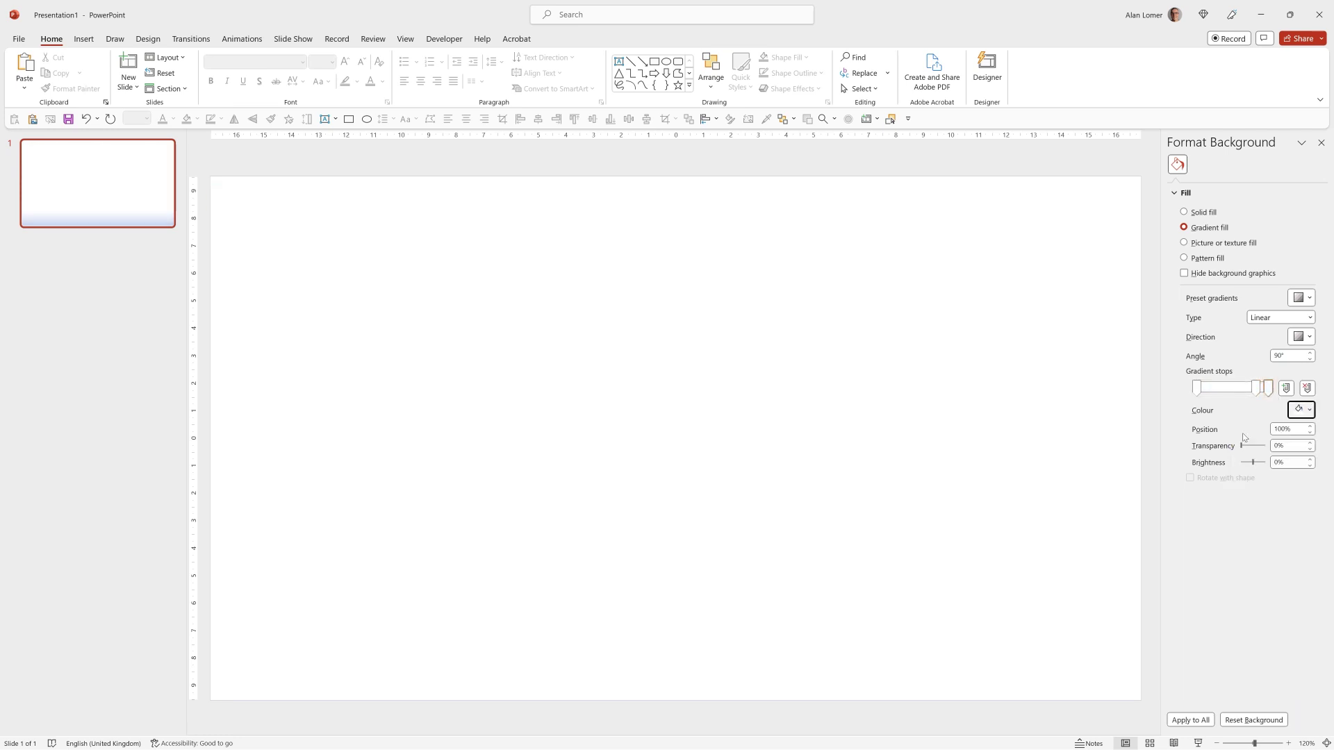
Step: Make the background gradient Radial, spreading from the centre
{"action": "left_click", "coordinate": [1310, 318]}
{"action": "left_click", "coordinate": [1259, 344]}
{"action": "left_click", "coordinate": [1301, 337]}
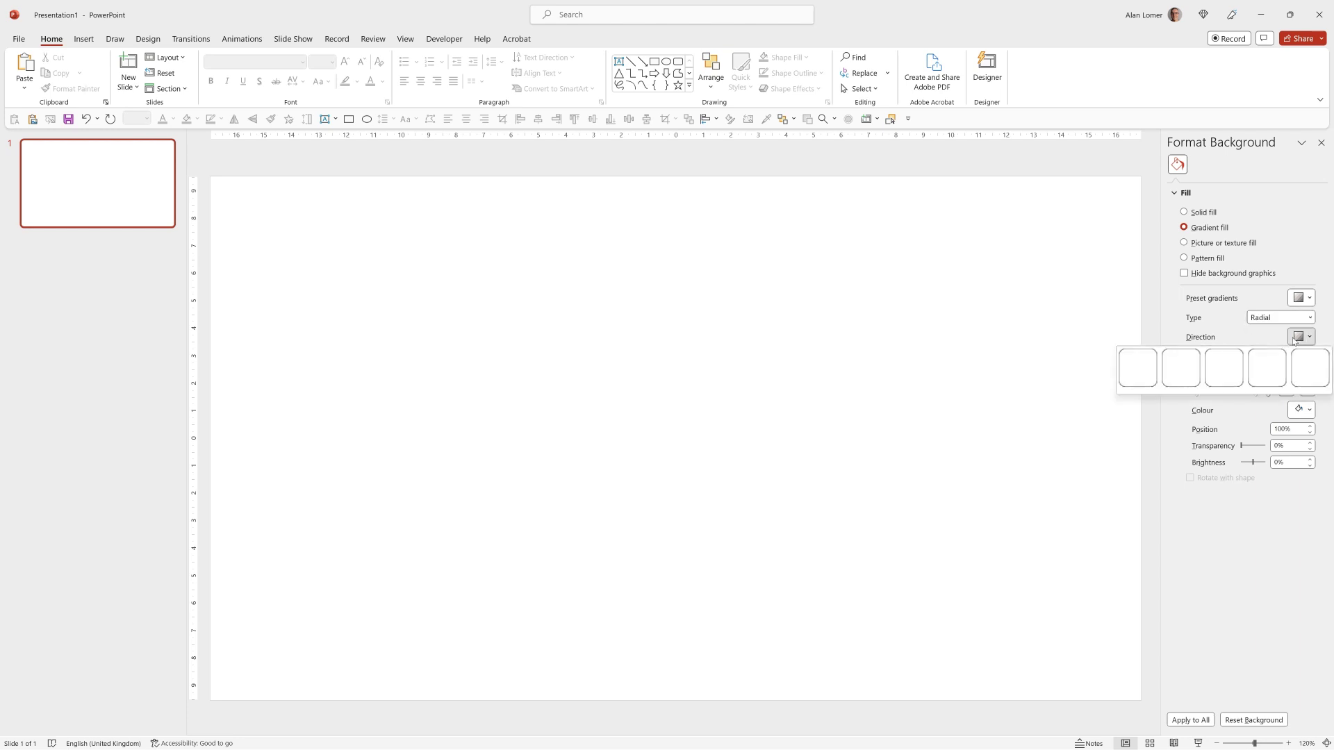
{"action": "left_click", "coordinate": [1219, 374]}
Step: Darken the 83% stop slightly and set the outer 100% stop's brightness to -20%
{"action": "left_click", "coordinate": [1257, 392]}
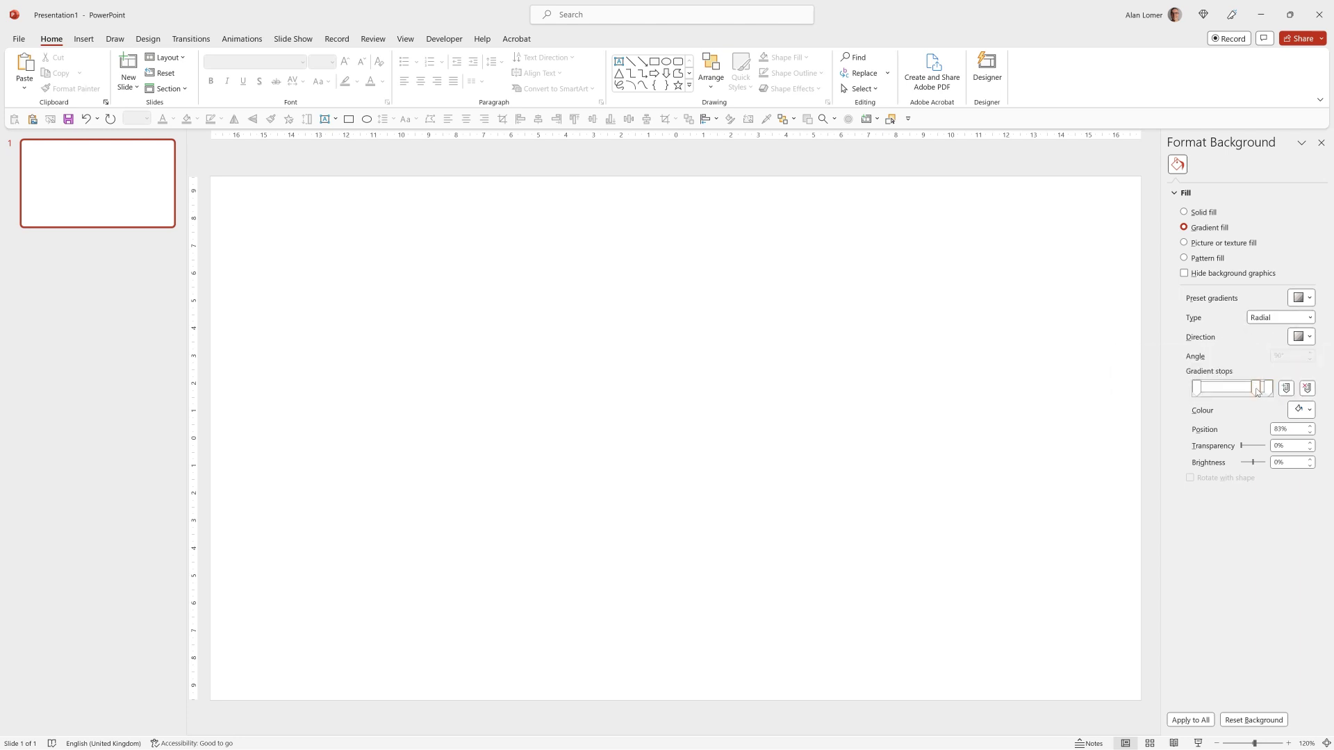
{"action": "left_click", "coordinate": [1311, 465]}
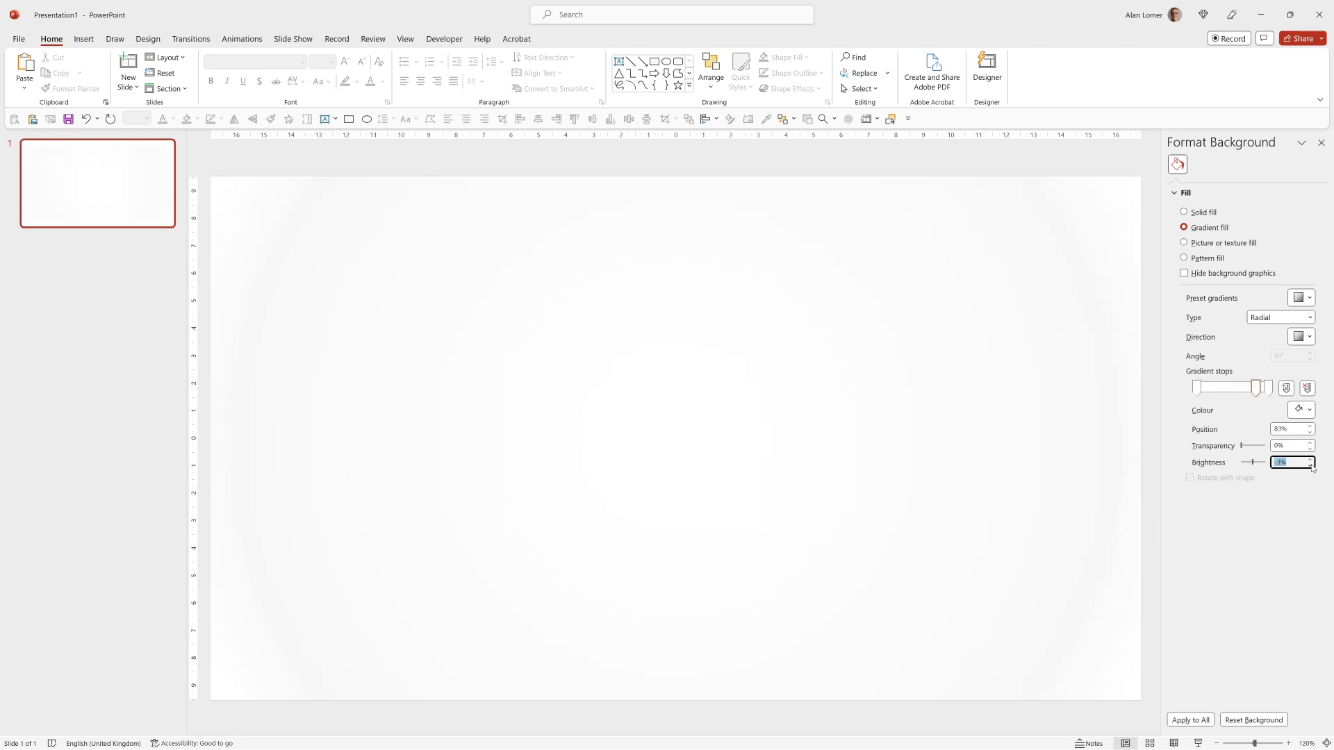
{"action": "left_click", "coordinate": [1268, 389]}
{"action": "left_click", "coordinate": [1311, 465]}
{"action": "left_click", "coordinate": [1311, 465]}
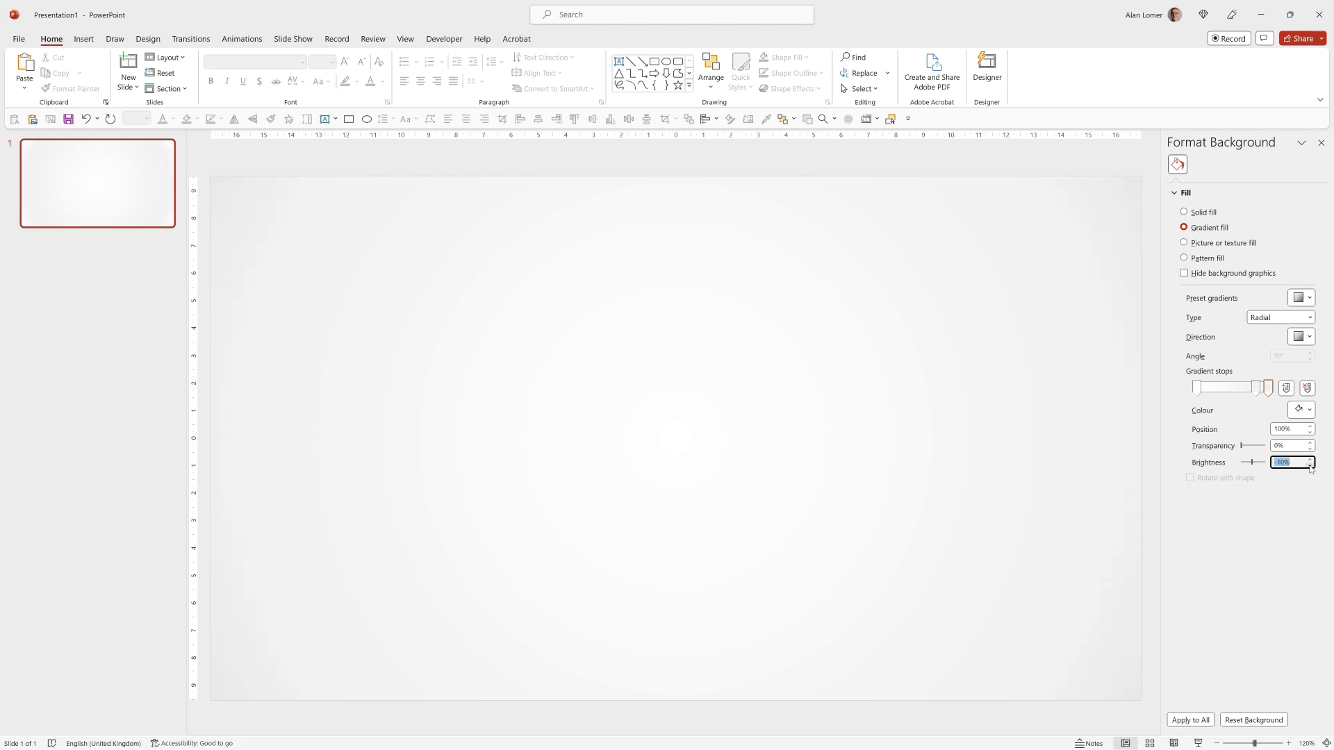
{"action": "left_click", "coordinate": [1311, 466]}
{"action": "left_click", "coordinate": [1311, 466]}
{"action": "left_click", "coordinate": [1310, 466]}
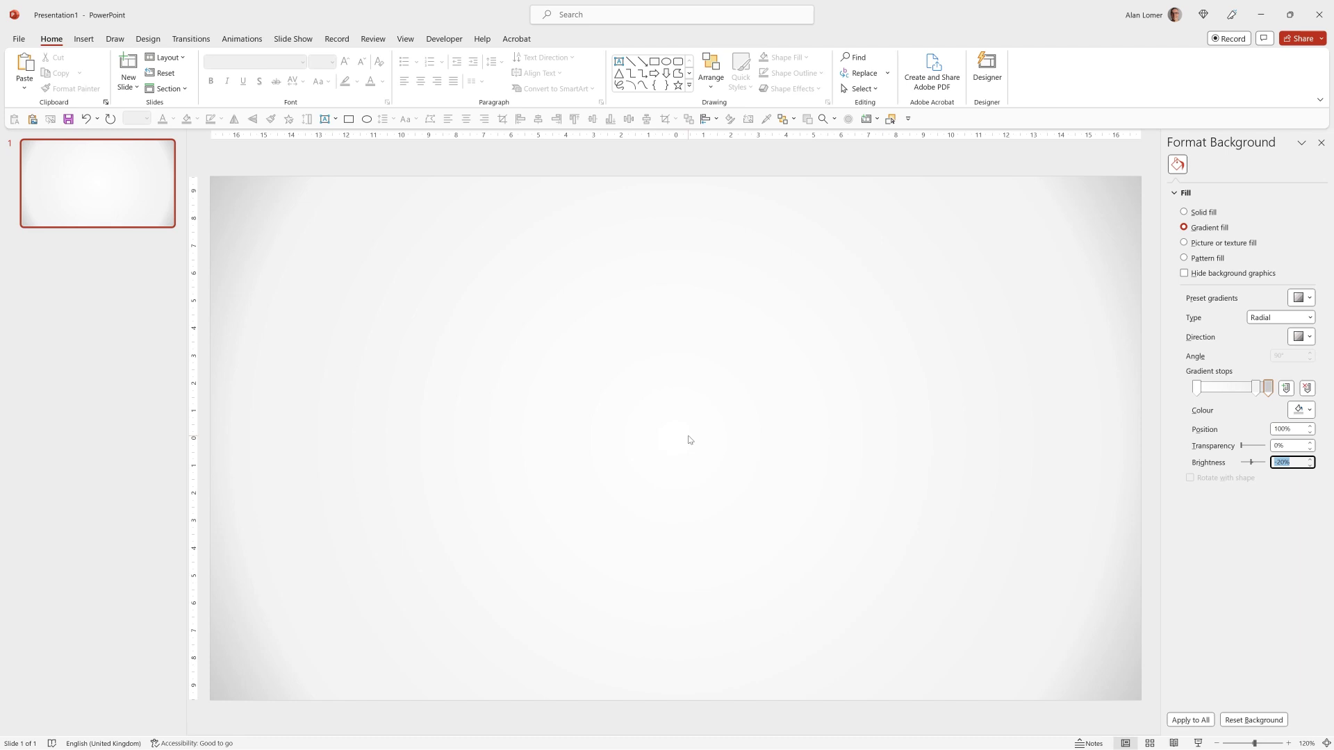
Step: Insert a hexagon filled dark grey with no outline
{"action": "left_click", "coordinate": [688, 86]}
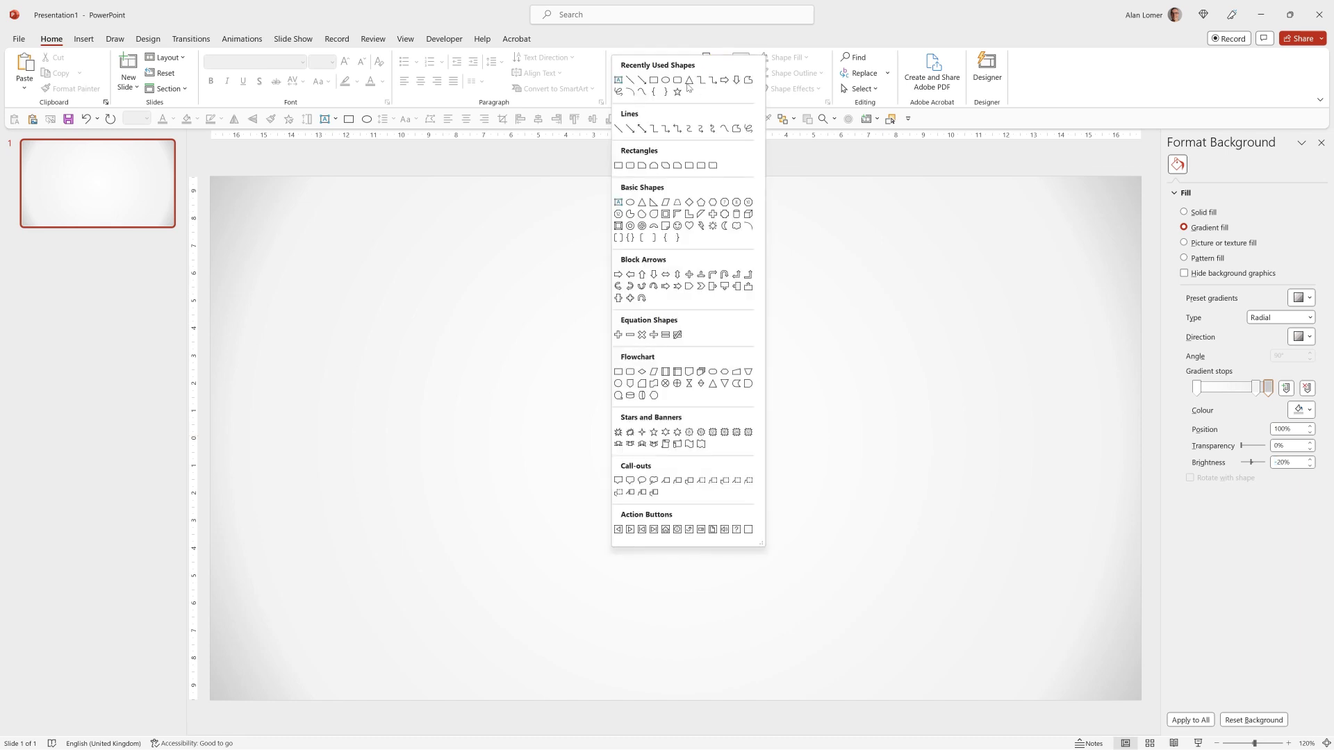
{"action": "left_click", "coordinate": [713, 203]}
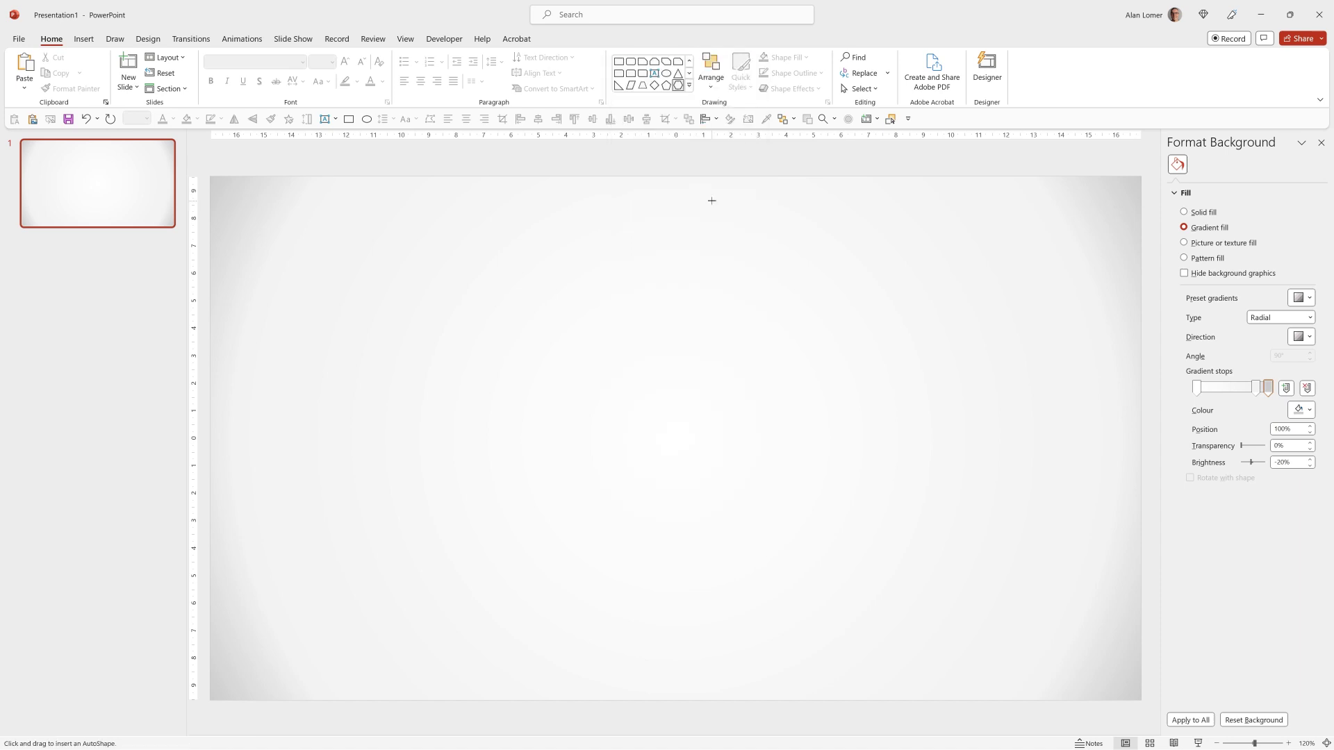
{"action": "left_click", "coordinate": [524, 396]}
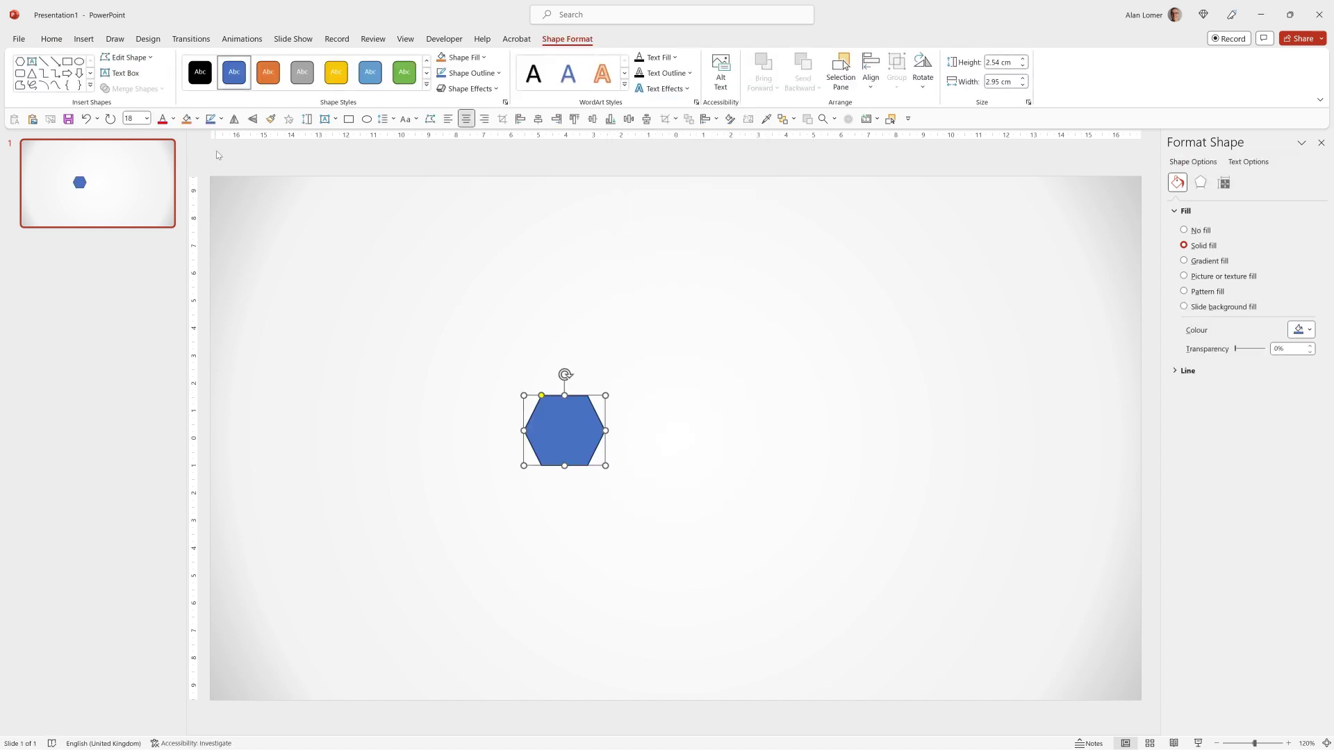
{"action": "left_click", "coordinate": [466, 58]}
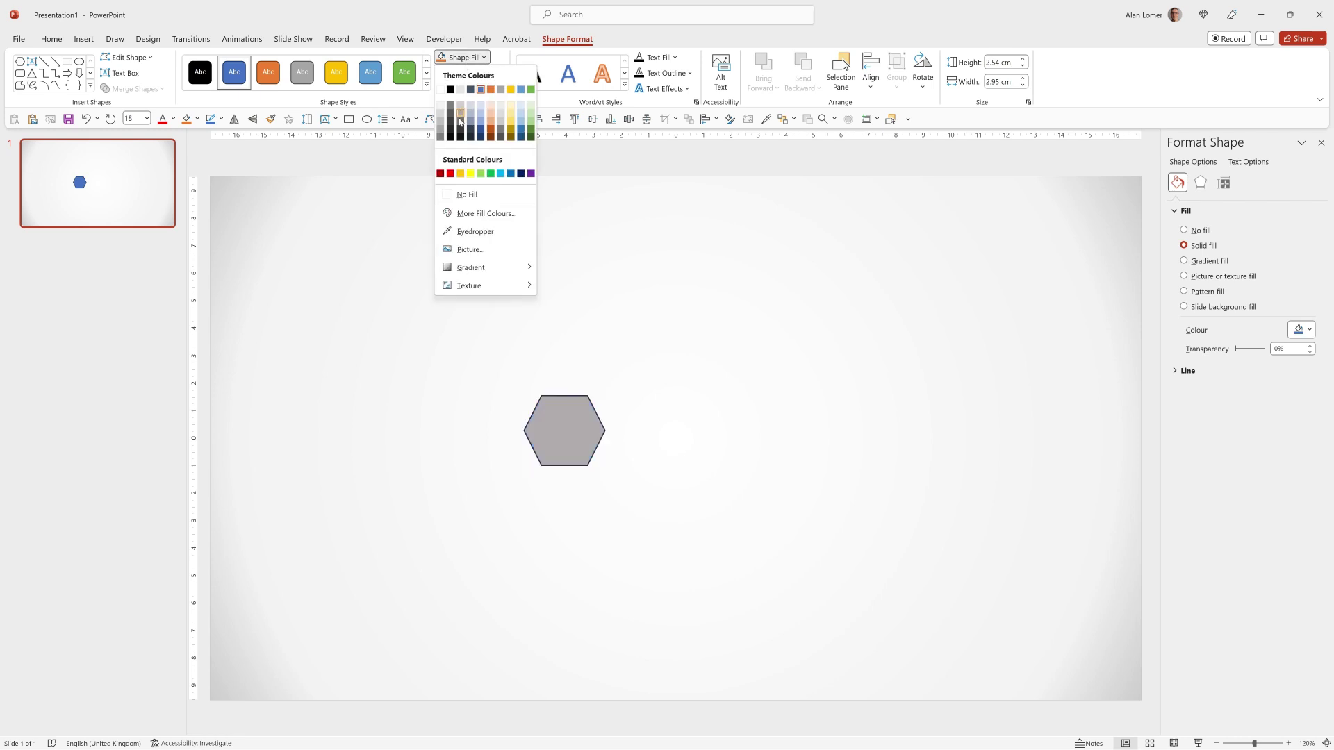
{"action": "left_click", "coordinate": [450, 125]}
{"action": "left_click", "coordinate": [470, 73]}
{"action": "left_click", "coordinate": [466, 211]}
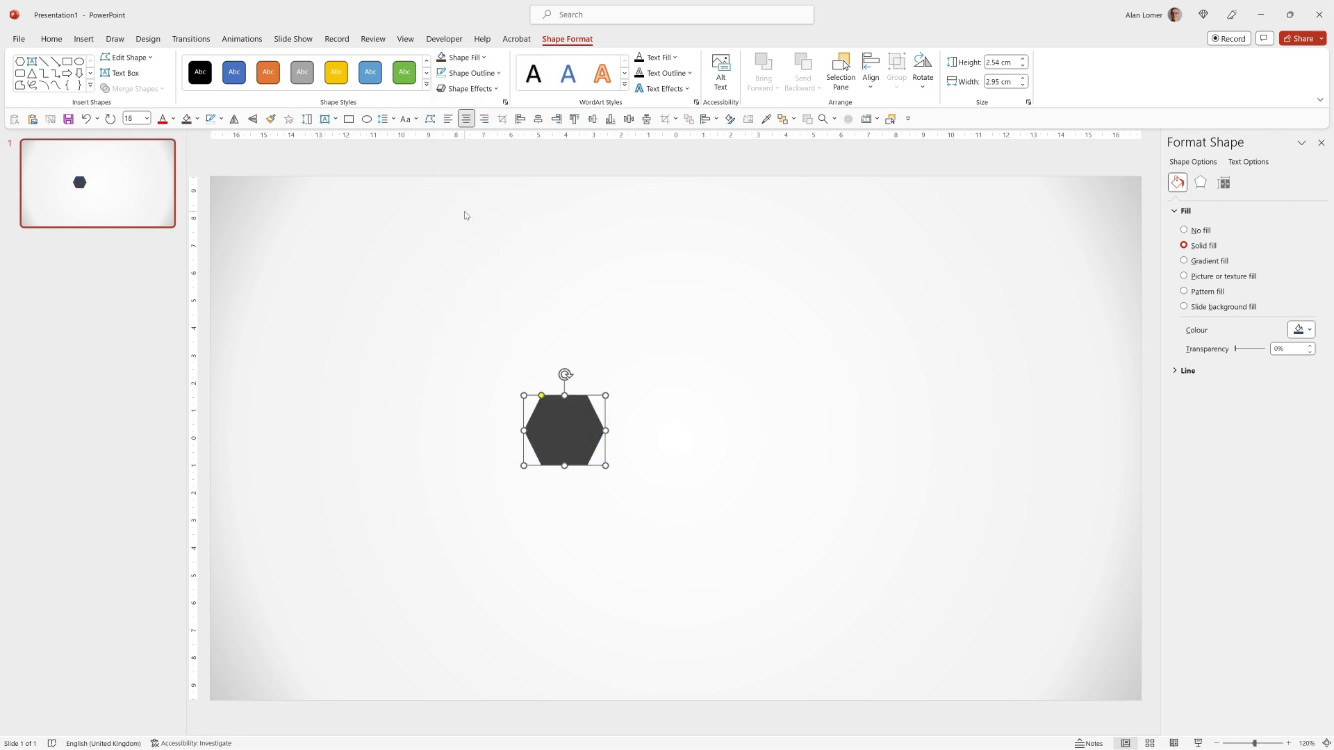
Step: Draw a white no-outline bar inside the hexagon, copy it below, and group both bars
{"action": "left_click", "coordinate": [666, 61]}
{"action": "left_click_drag", "start_coordinate": [552, 415], "coordinate": [581, 423]}
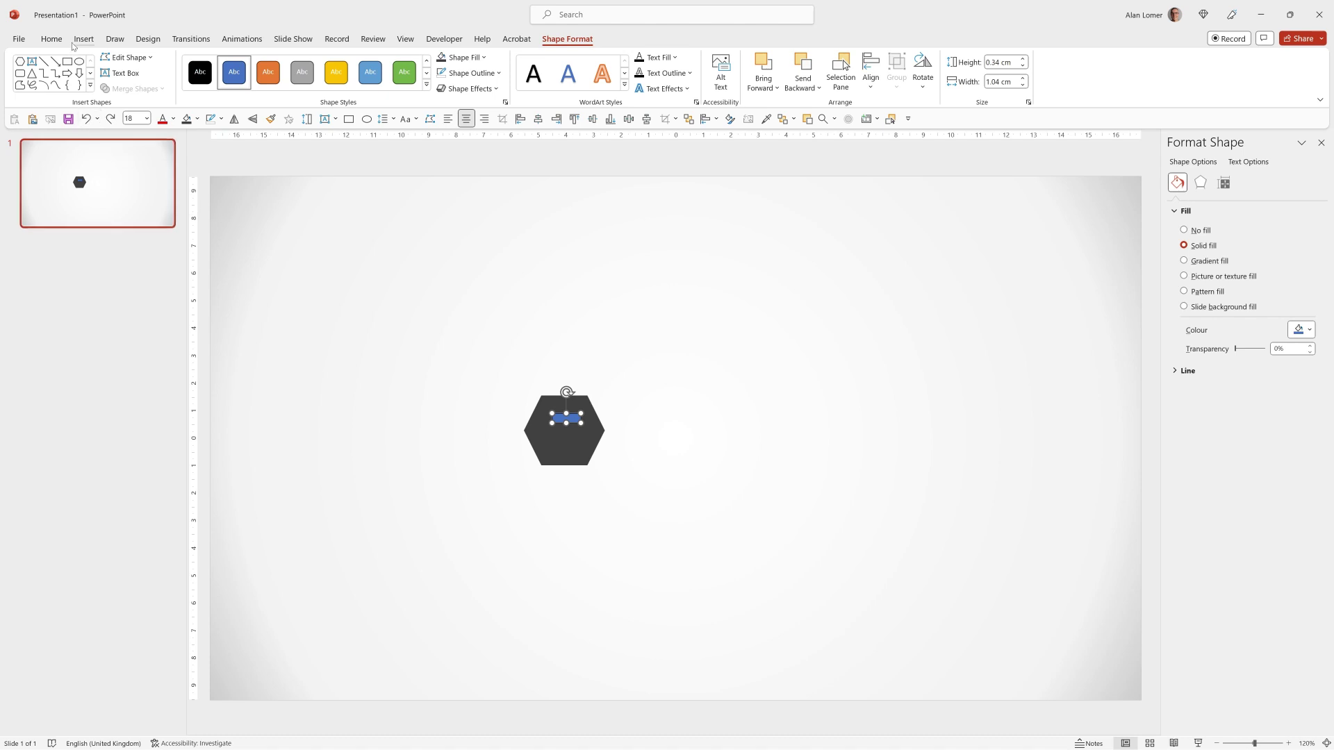
{"action": "left_click", "coordinate": [483, 57]}
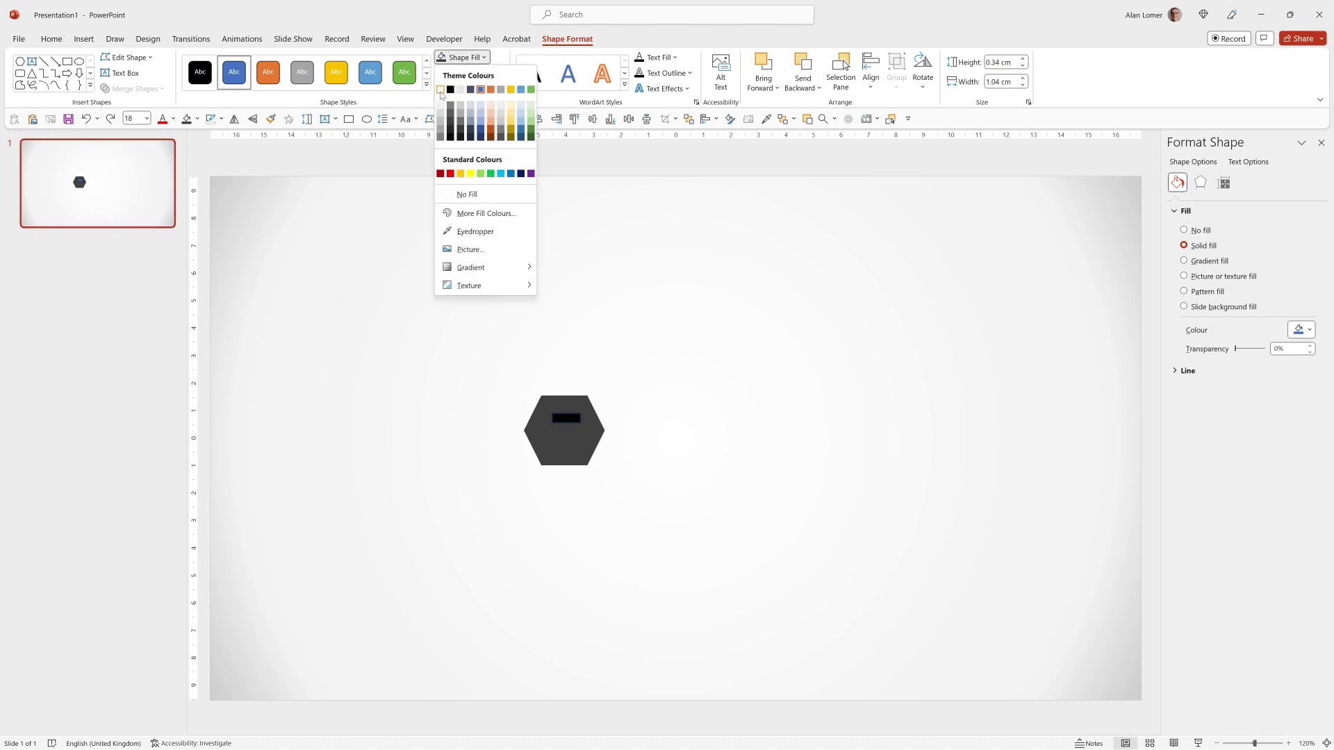
{"action": "left_click", "coordinate": [442, 87]}
{"action": "left_click", "coordinate": [471, 72]}
{"action": "left_click", "coordinate": [460, 208]}
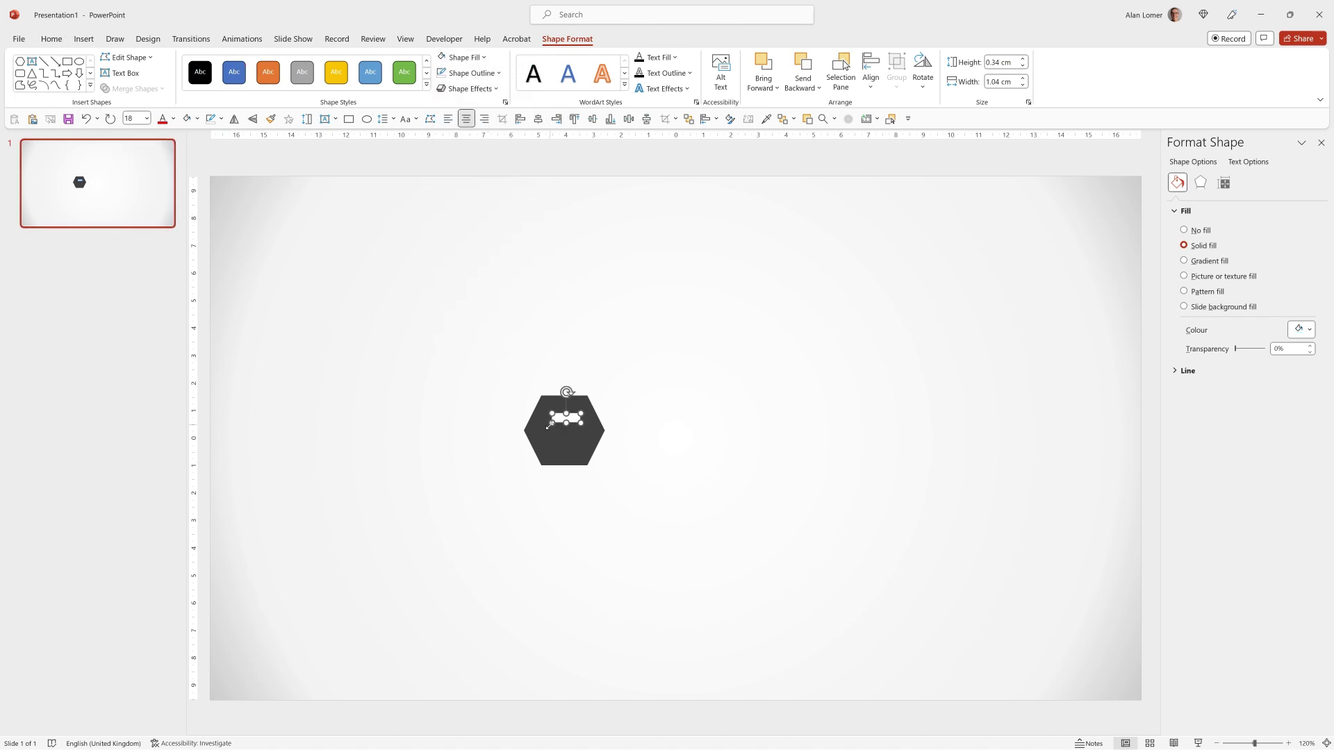
{"action": "left_click_drag", "start_coordinate": [568, 421], "coordinate": [574, 439]}
{"action": "left_click", "coordinate": [573, 422], "text": "shift"}
{"action": "key", "text": "ctrl+g"}
{"action": "left_click", "coordinate": [554, 404], "text": "shift"}
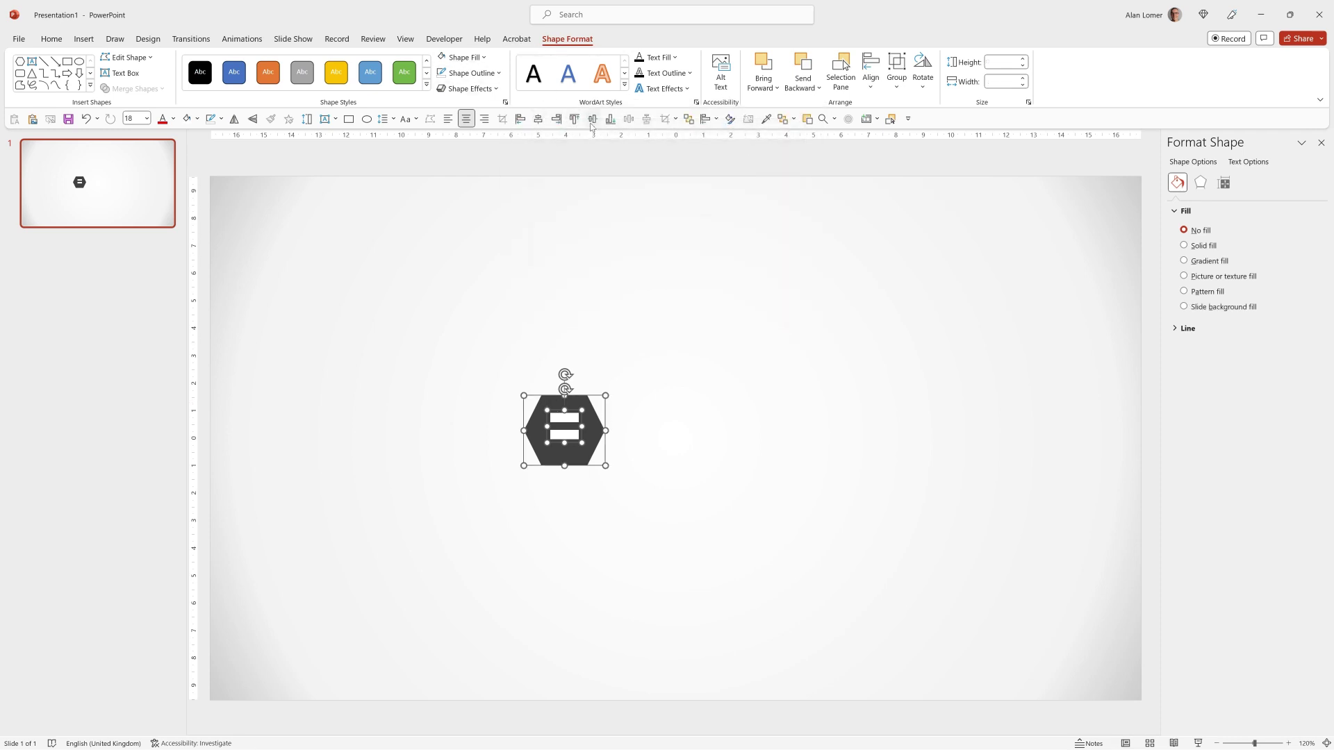
Step: Add a 'MY LOGO' text box beside the hexagon in Figtree ExtraBold, size 66
{"action": "left_click", "coordinate": [494, 299]}
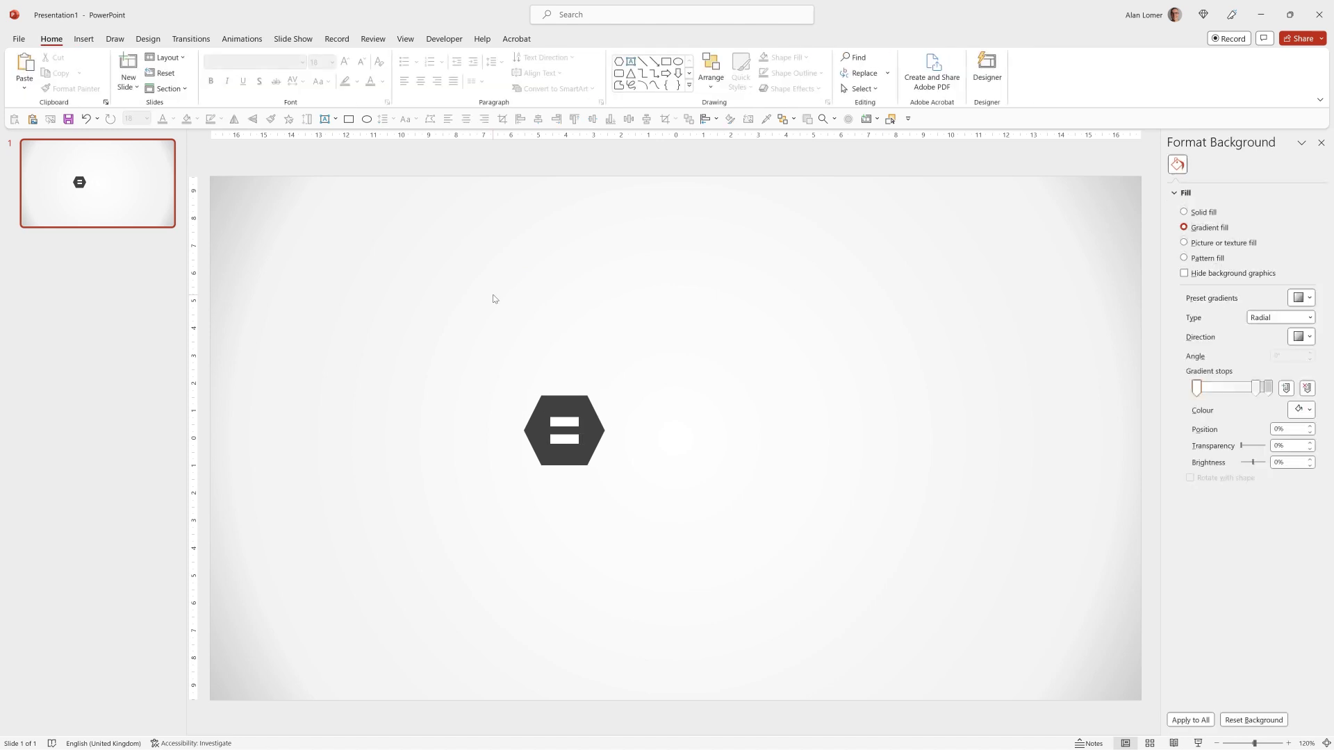
{"action": "left_click", "coordinate": [630, 62]}
{"action": "left_click", "coordinate": [651, 429]}
{"action": "type", "text": "MY LOGO"}
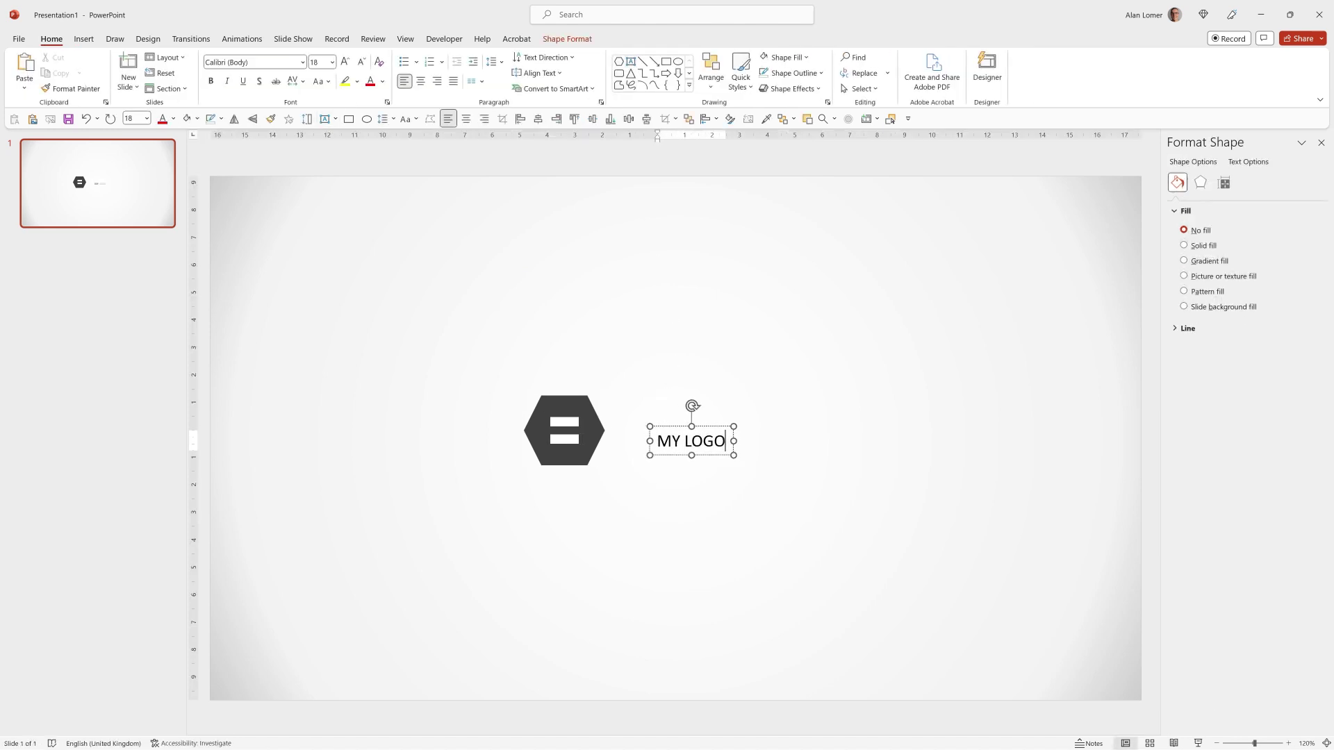
{"action": "key", "text": "ctrl+a"}
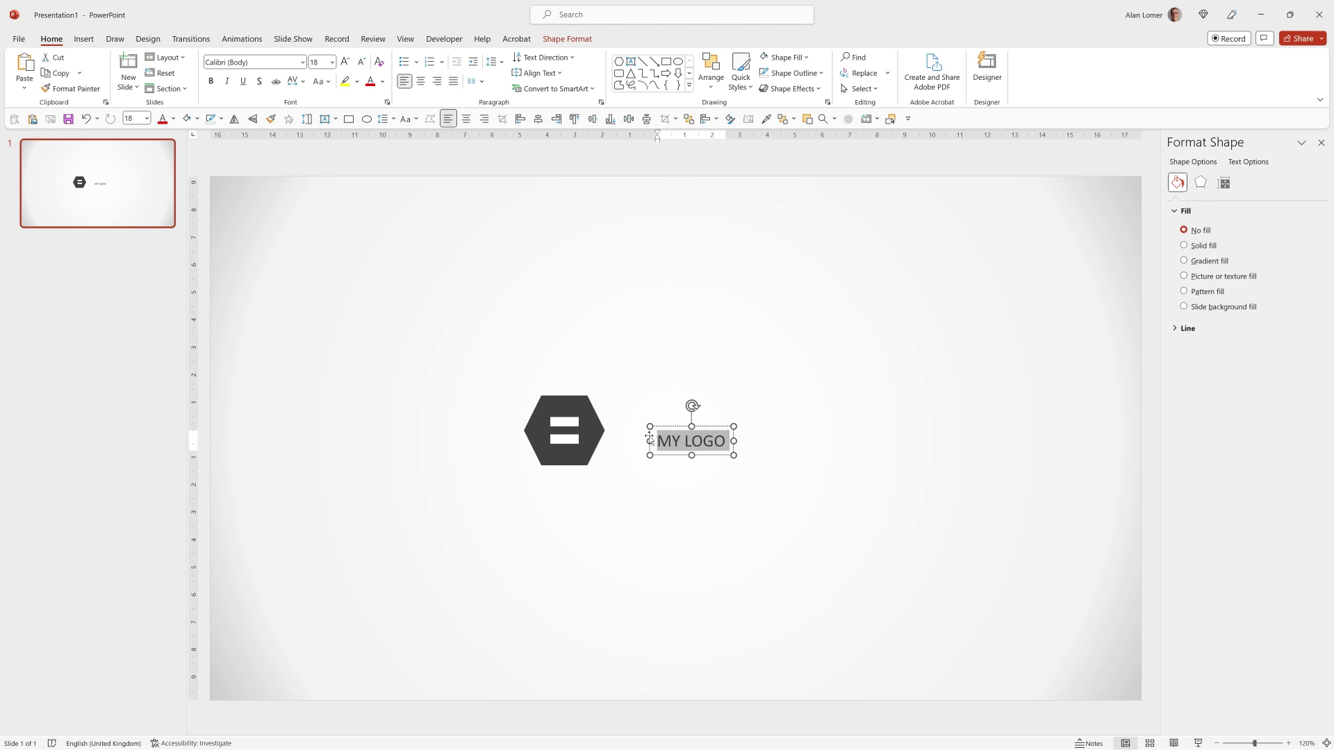
{"action": "left_click", "coordinate": [286, 62]}
{"action": "type", "text": "Figtree ExtraBold"}
{"action": "key", "text": "Return"}
{"action": "key", "text": "Tab"}
{"action": "type", "text": "66"}
{"action": "key", "text": "Tab"}
Step: Colour MY LOGO dark grey, align it with the hexagon, group them, and centre on the slide
{"action": "left_click", "coordinate": [382, 81]}
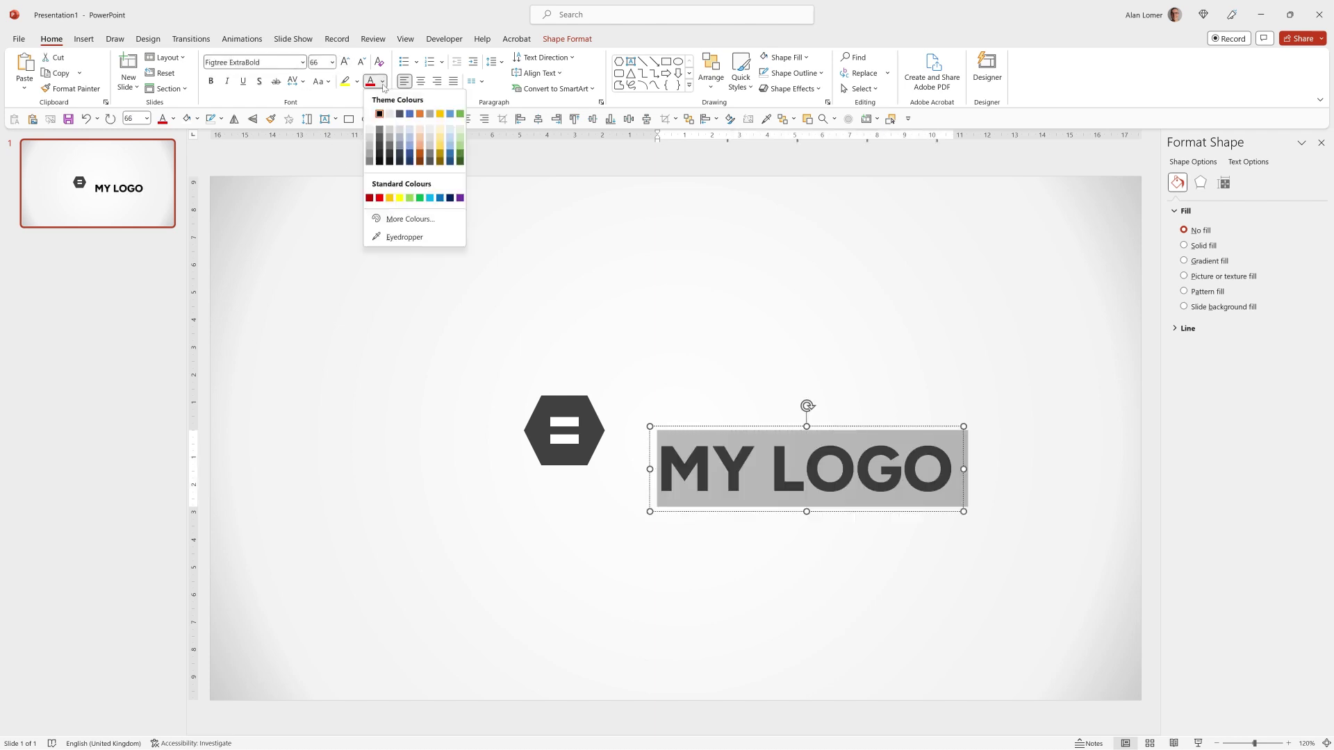
{"action": "left_click", "coordinate": [380, 155]}
{"action": "left_click_drag", "start_coordinate": [710, 428], "coordinate": [689, 388]}
{"action": "left_click_drag", "start_coordinate": [471, 516], "coordinate": [1066, 341]}
{"action": "key", "text": "ctrl+g"}
{"action": "left_click", "coordinate": [538, 119]}
{"action": "left_click", "coordinate": [592, 119]}
{"action": "left_click", "coordinate": [547, 332]}
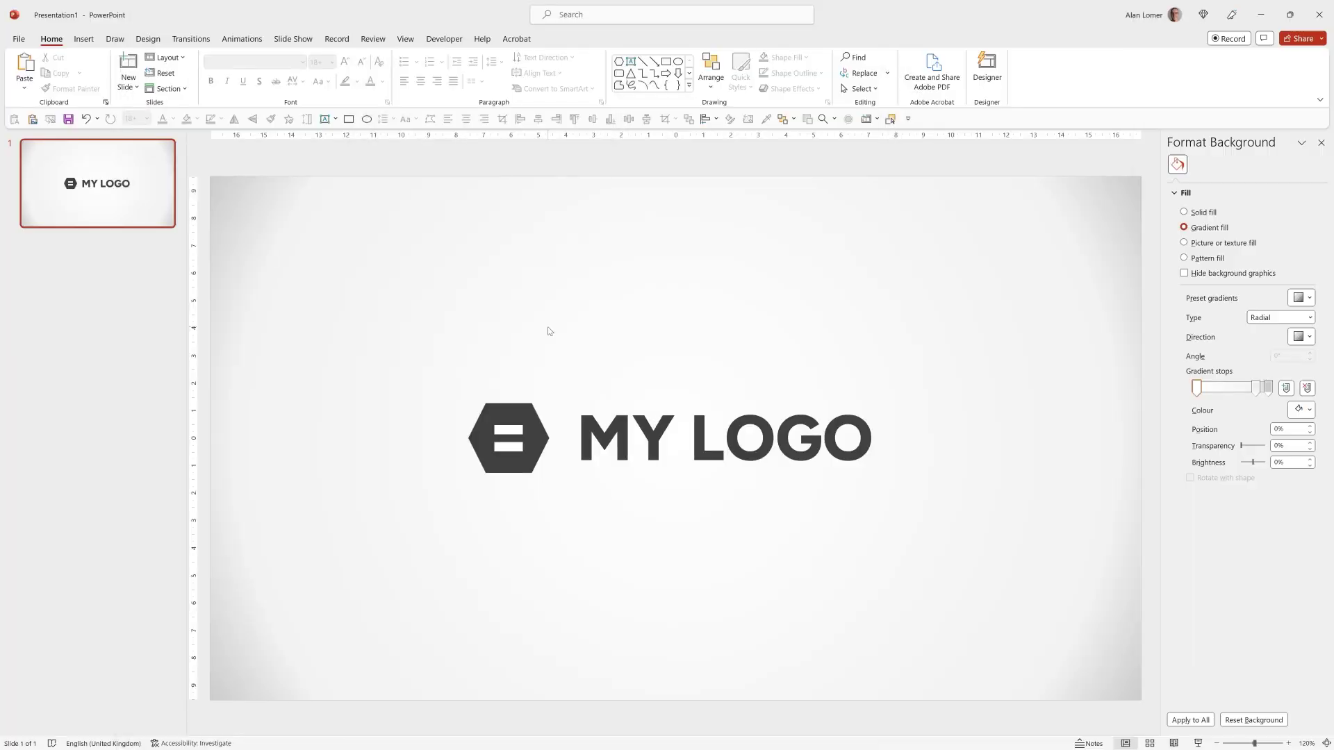
Step: Ungroup the logo and group the hexagon with its white bars as one icon, apart from the text
{"action": "left_click", "coordinate": [514, 412]}
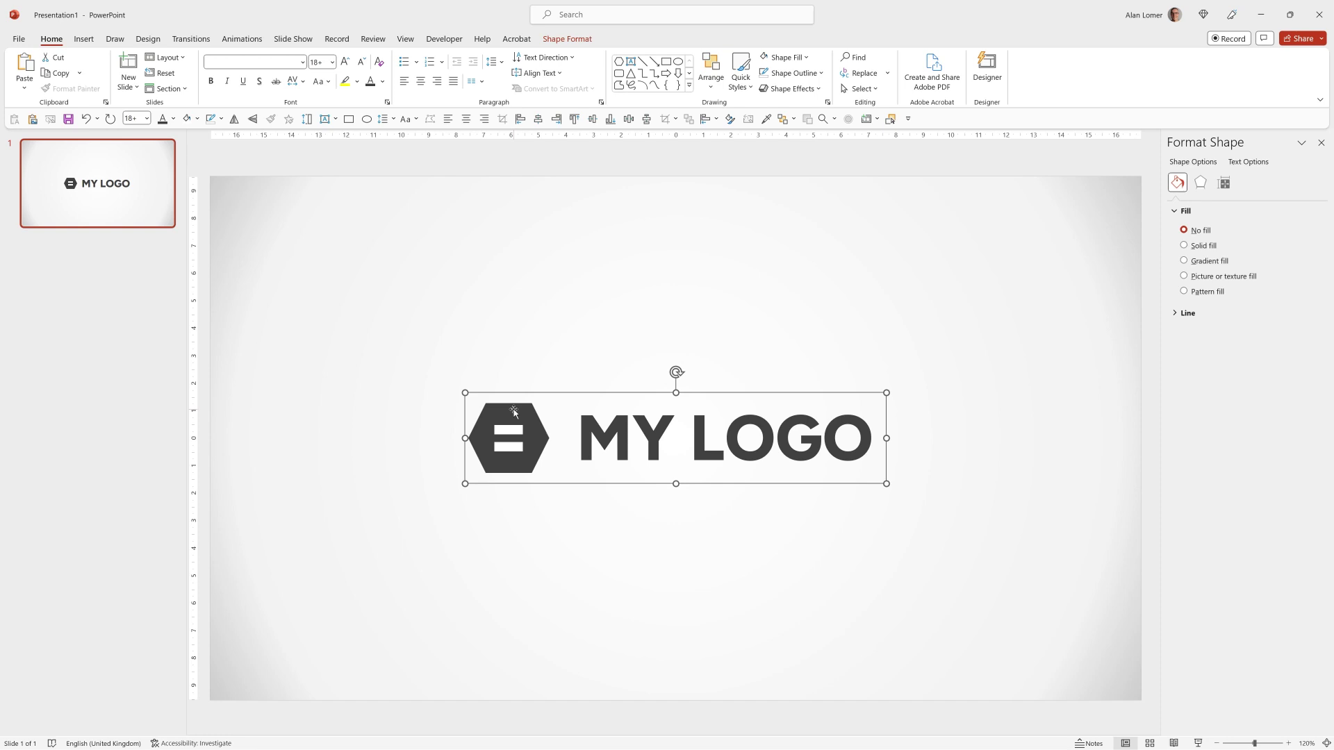
{"action": "key", "text": "ctrl+shift+g"}
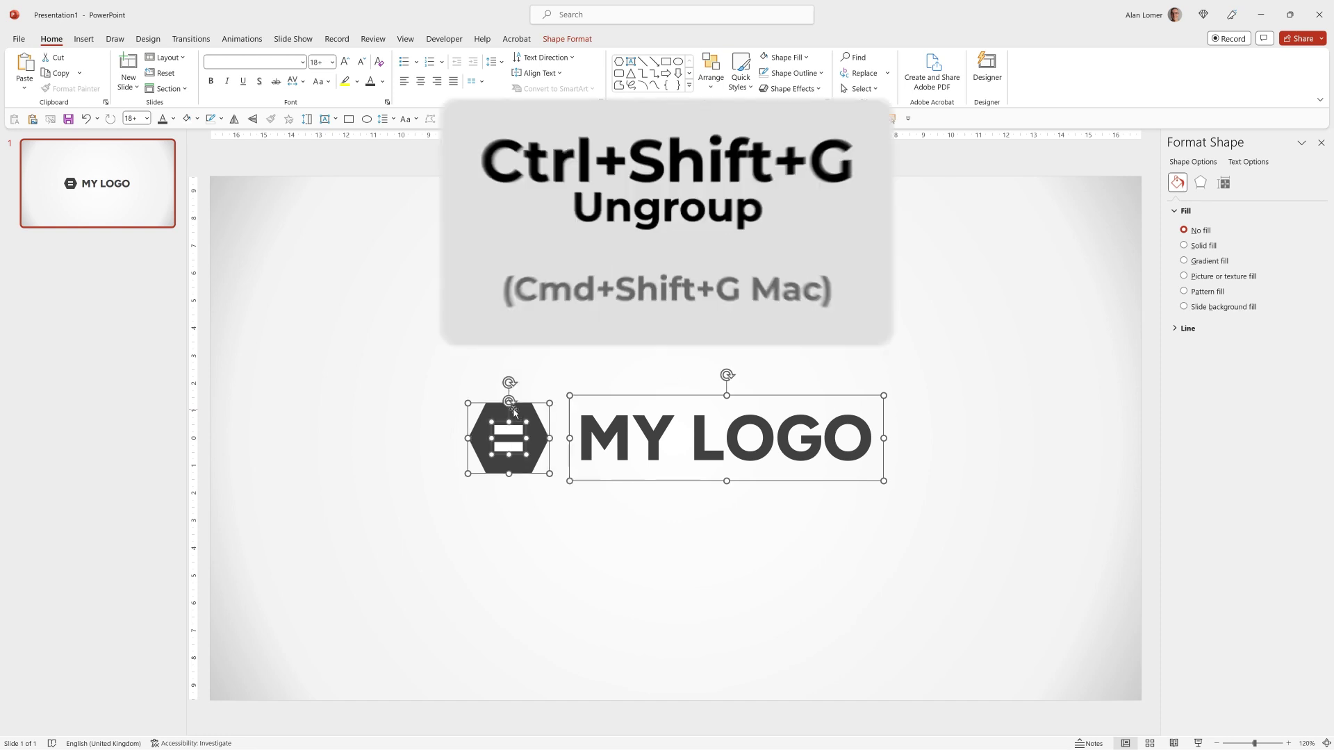
{"action": "left_click_drag", "start_coordinate": [411, 357], "coordinate": [503, 408]}
{"action": "left_click", "coordinate": [502, 409]}
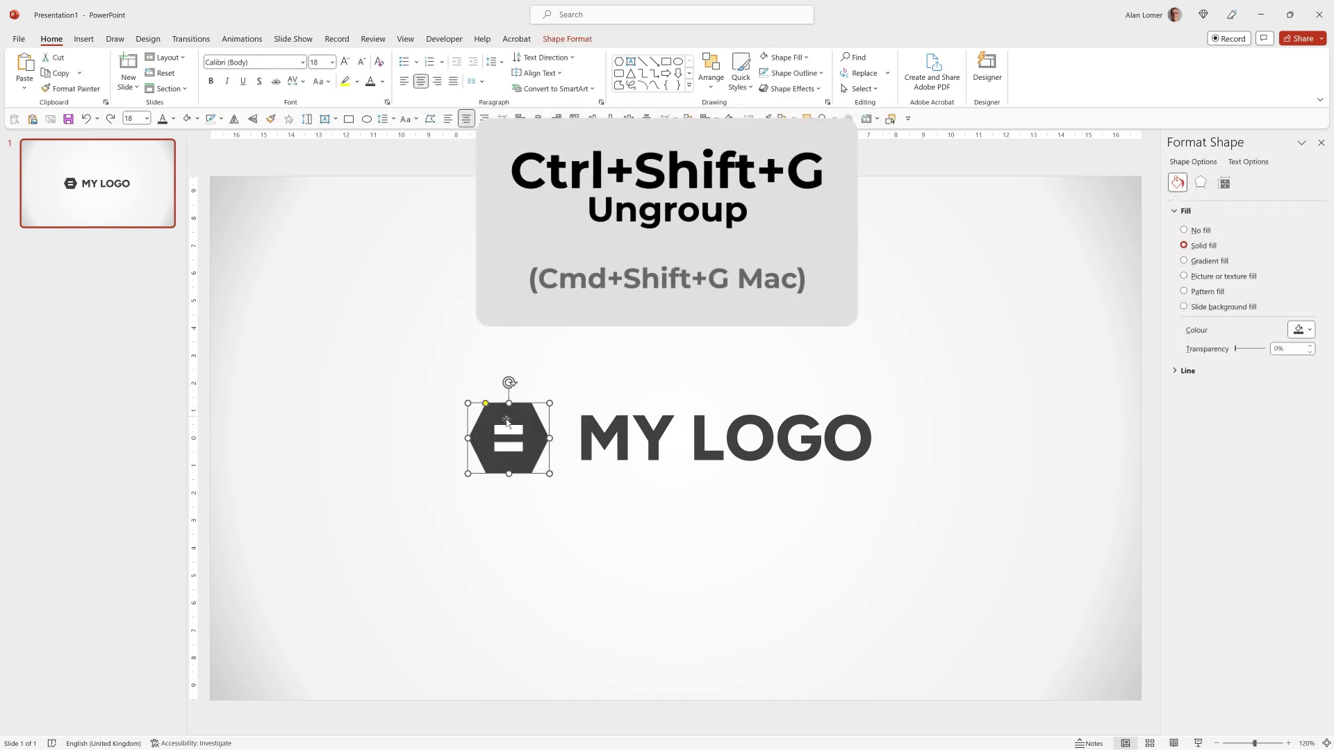
{"action": "left_click", "coordinate": [508, 431], "text": "shift"}
{"action": "key", "text": "ctrl+g"}
{"action": "left_click_drag", "start_coordinate": [507, 431], "coordinate": [524, 385]}
{"action": "key", "text": "ctrl+z"}
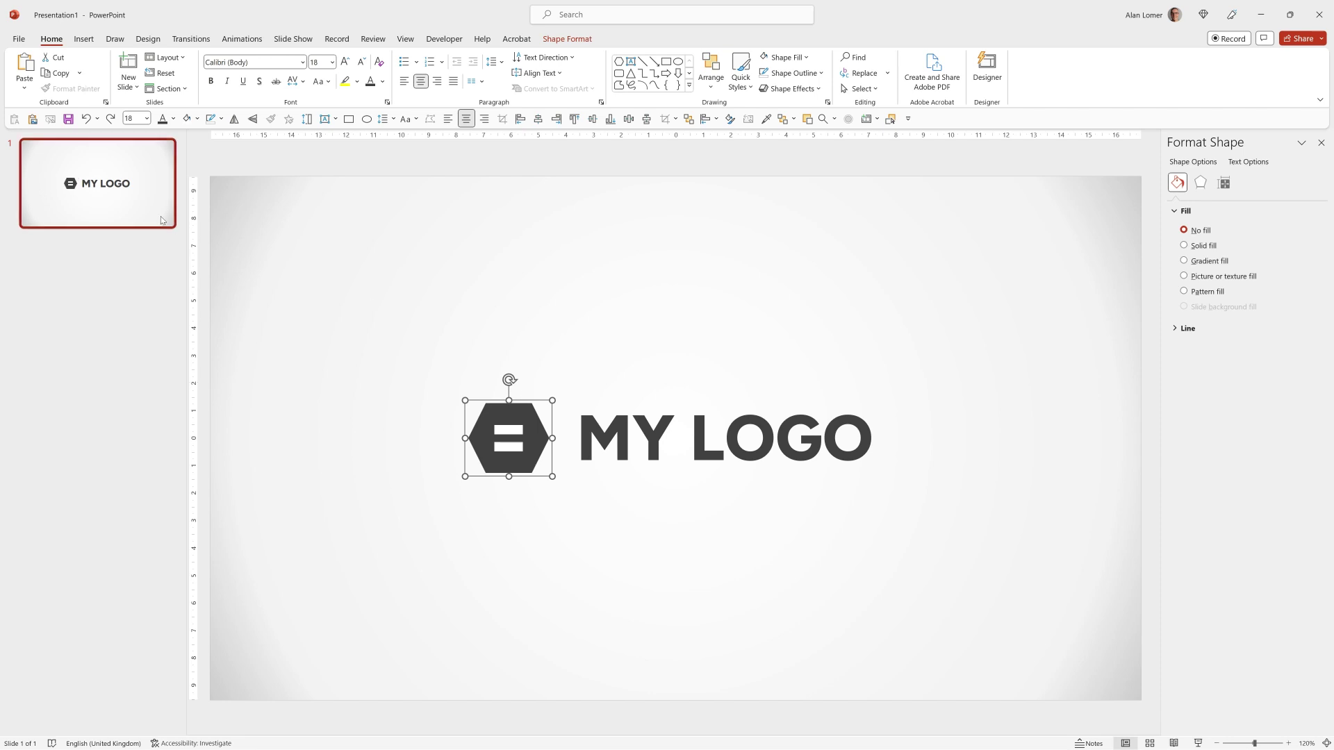
{"action": "left_click", "coordinate": [95, 186]}
Step: Duplicate the logo slide, then delete the MY LOGO text from slide 1
{"action": "key", "text": "ctrl+d"}
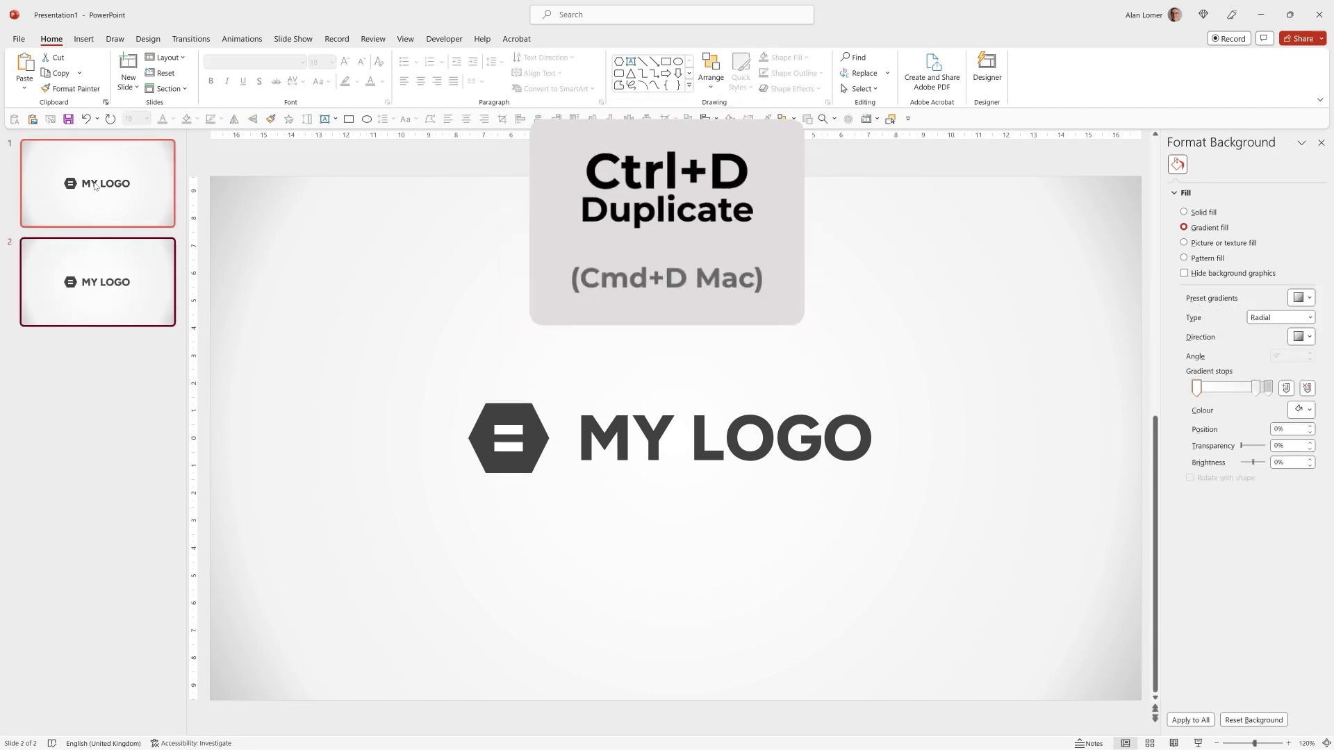
{"action": "left_click", "coordinate": [95, 187]}
{"action": "left_click", "coordinate": [681, 438]}
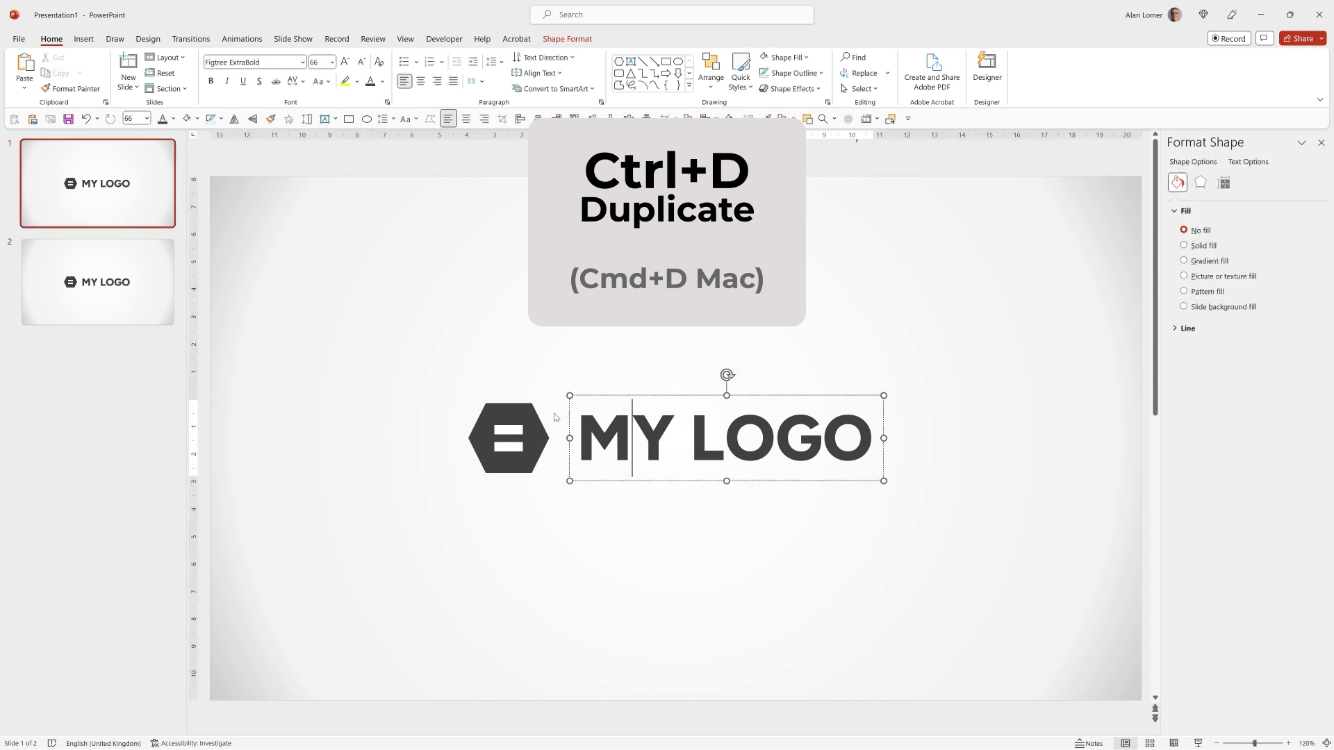
{"action": "key", "text": "Delete"}
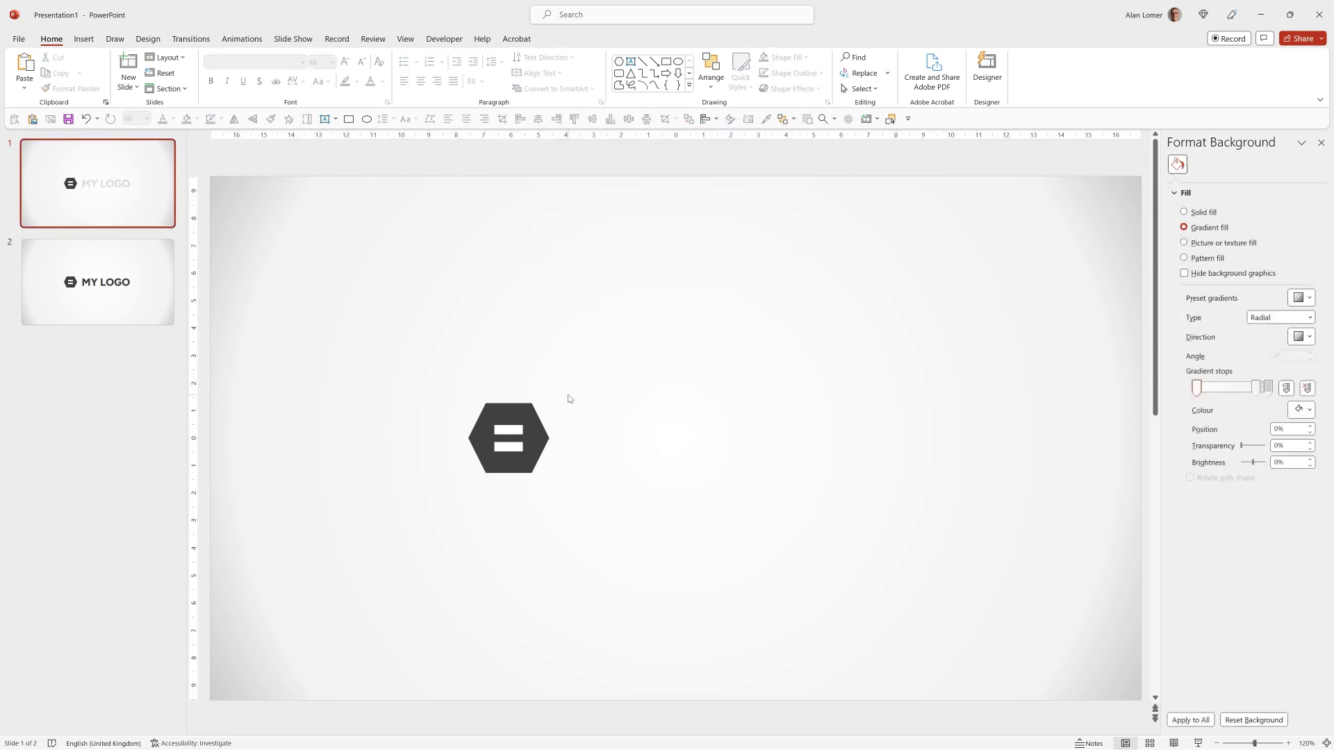
Step: Enlarge slide 1's hexagon icon far beyond the slide edges and centre it horizontally
{"action": "scroll", "coordinate": [566, 400], "scroll_direction": "down", "scroll_amount": 2, "text": "ctrl"}
{"action": "left_click", "coordinate": [569, 410]}
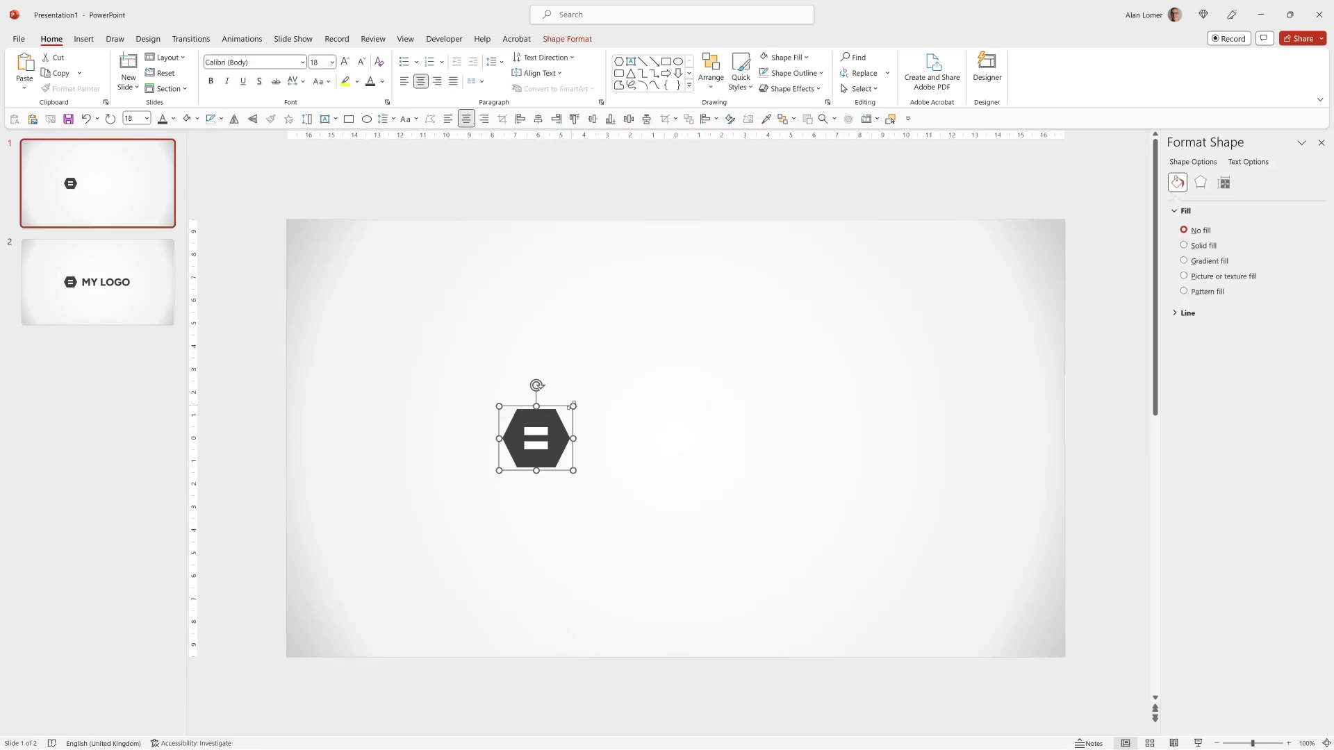
{"action": "scroll", "coordinate": [576, 404], "scroll_direction": "down", "scroll_amount": 2, "text": "ctrl"}
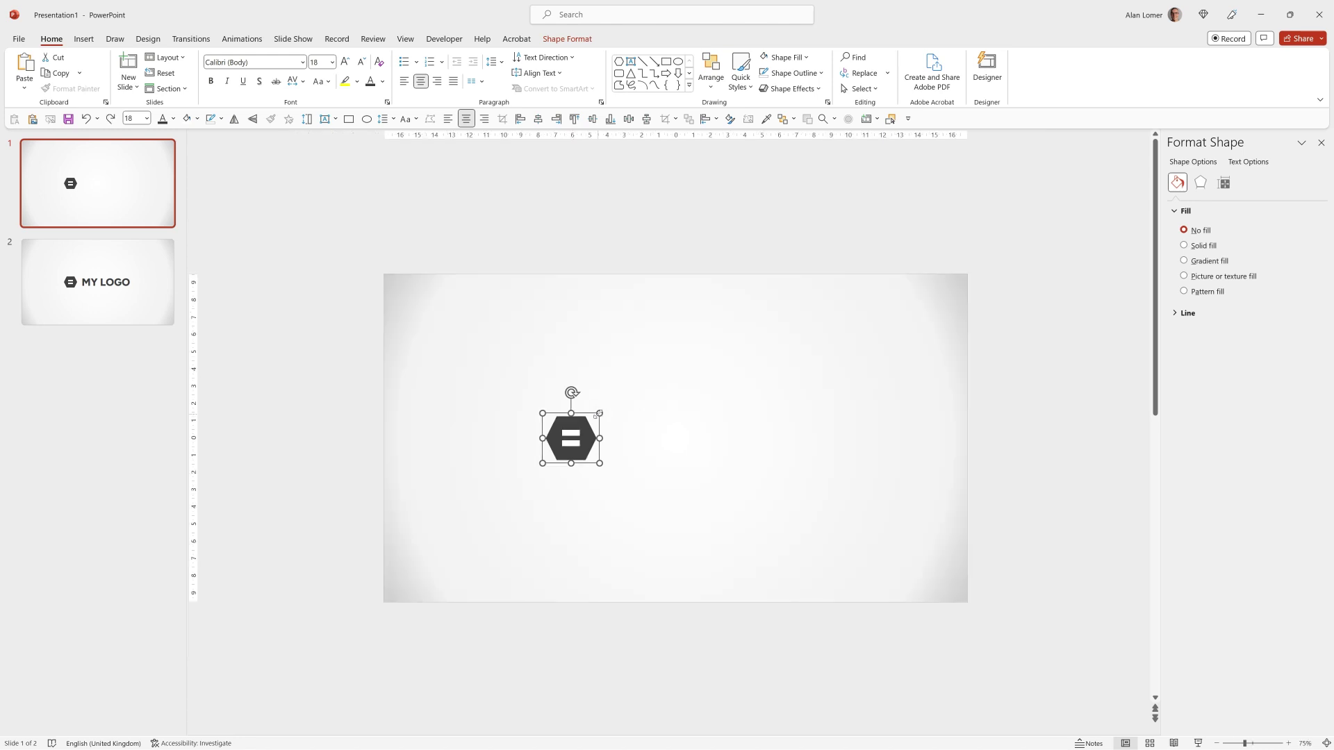
{"action": "left_click_drag", "start_coordinate": [598, 414], "coordinate": [930, 178]}
{"action": "left_click", "coordinate": [538, 119]}
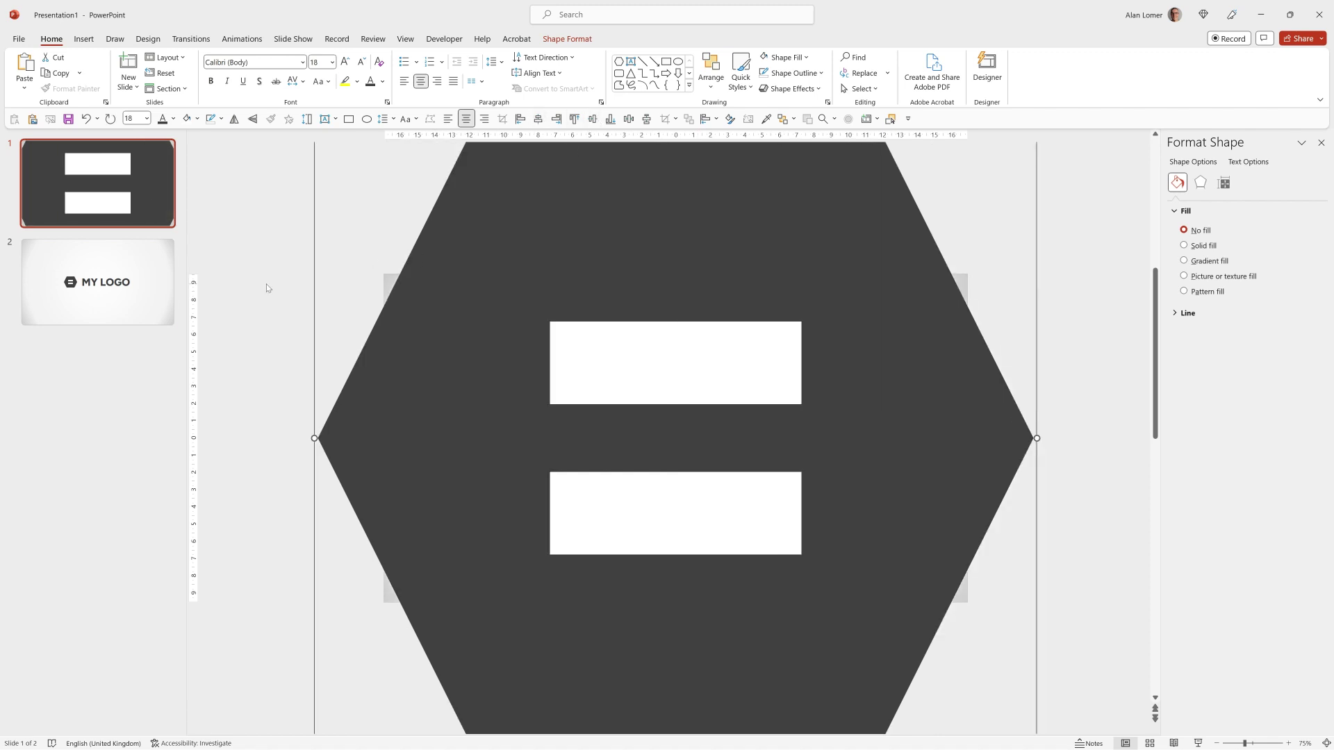
Step: Apply a Morph transition to slide 2 with its duration shortened to 0.50 seconds
{"action": "left_click", "coordinate": [98, 281]}
{"action": "left_click", "coordinate": [190, 39]}
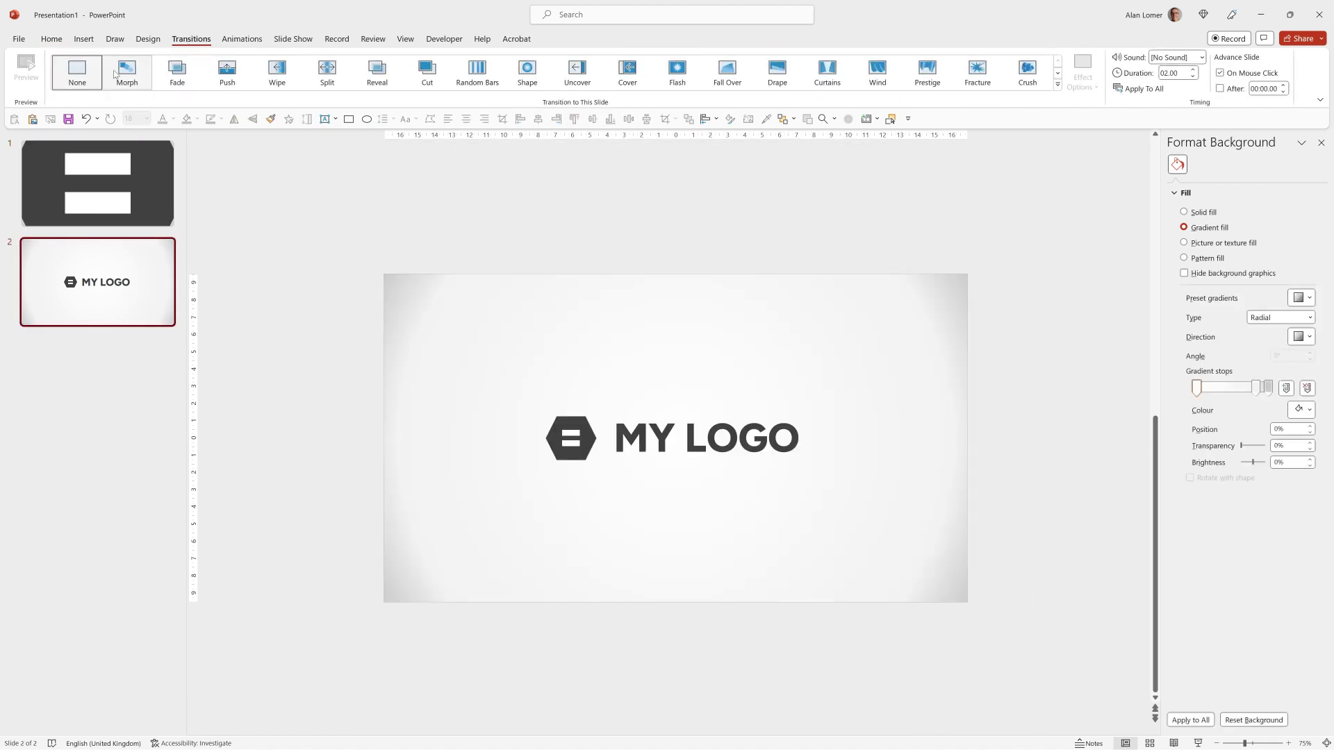
{"action": "left_click", "coordinate": [117, 76]}
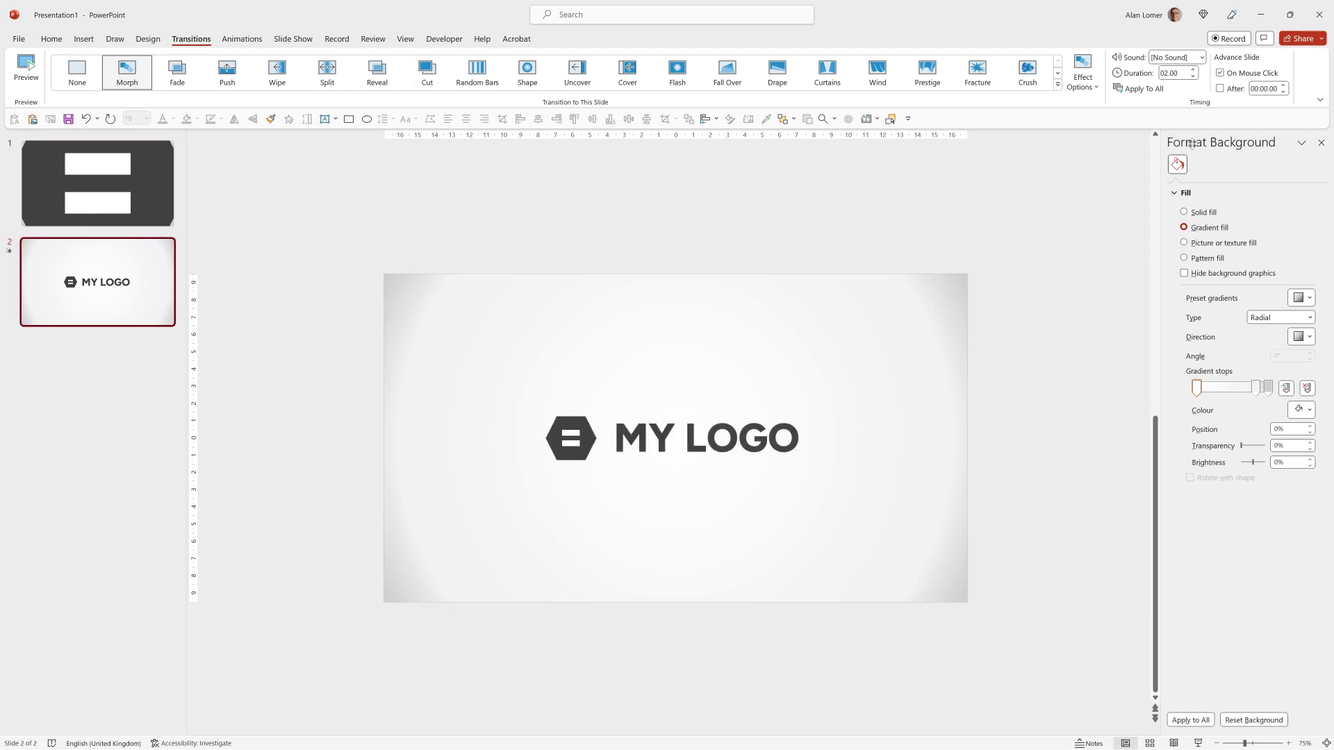
{"action": "left_click", "coordinate": [1194, 77]}
Step: Set slide 1 to advance automatically after 00:00.00
{"action": "left_click", "coordinate": [93, 201]}
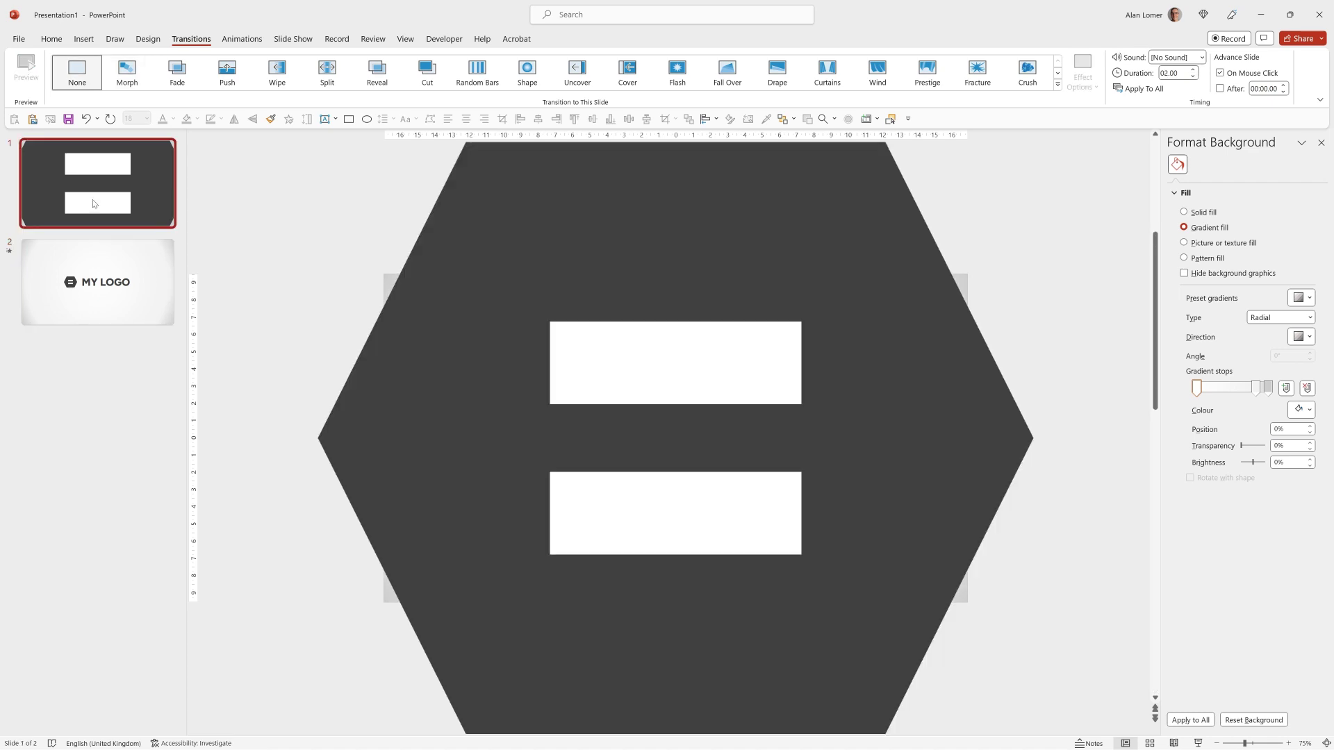
{"action": "left_click", "coordinate": [1223, 86]}
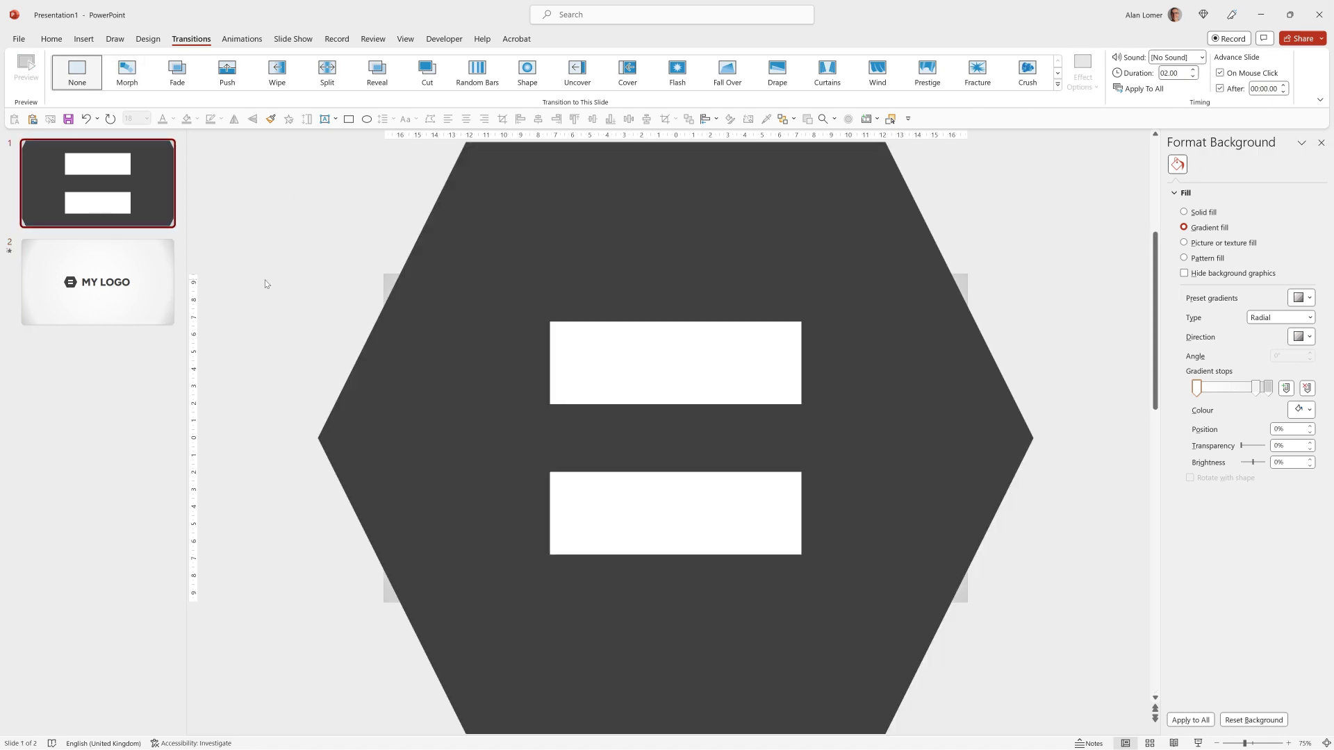
{"action": "key", "text": "Page_Down"}
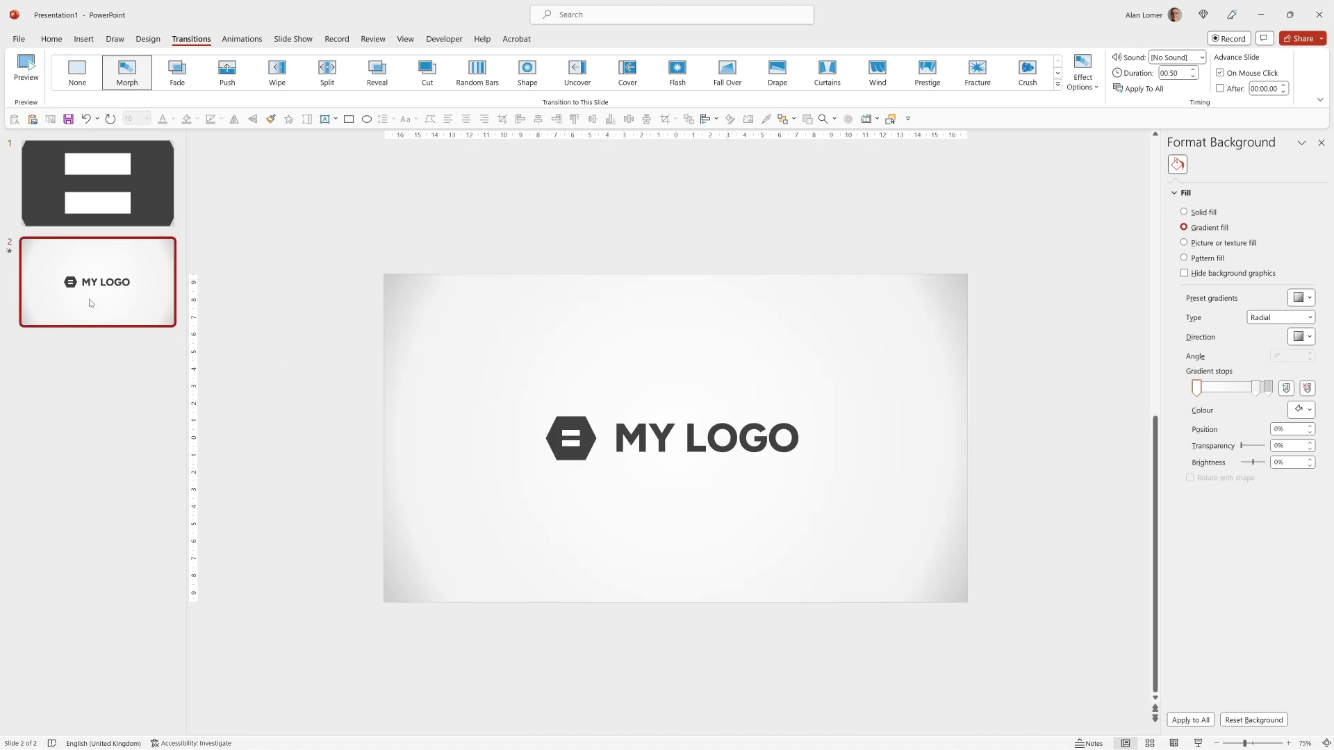
Step: Add a Lines motion path animation to the MY LOGO text box on slide 2
{"action": "scroll", "coordinate": [604, 387], "scroll_direction": "up", "scroll_amount": 5}
{"action": "left_click", "coordinate": [561, 401]}
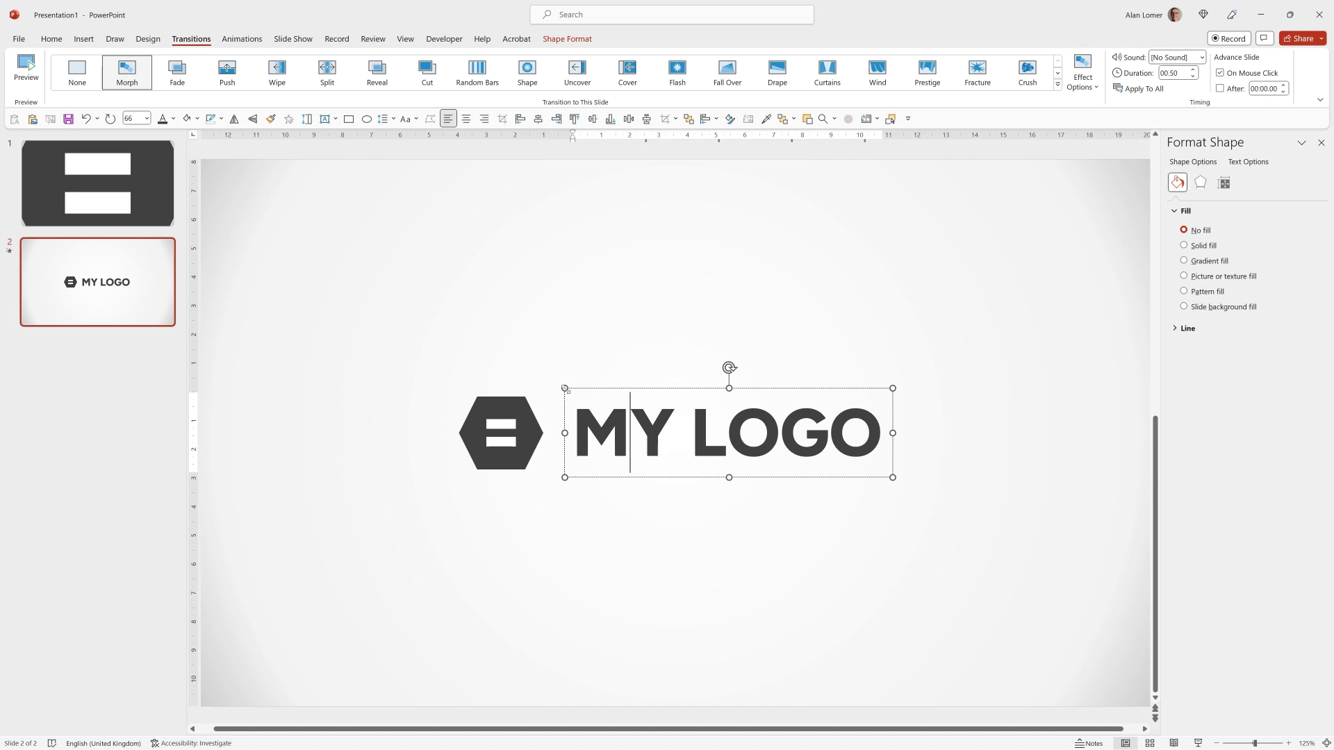
{"action": "left_click", "coordinate": [565, 390]}
{"action": "left_click", "coordinate": [242, 39]}
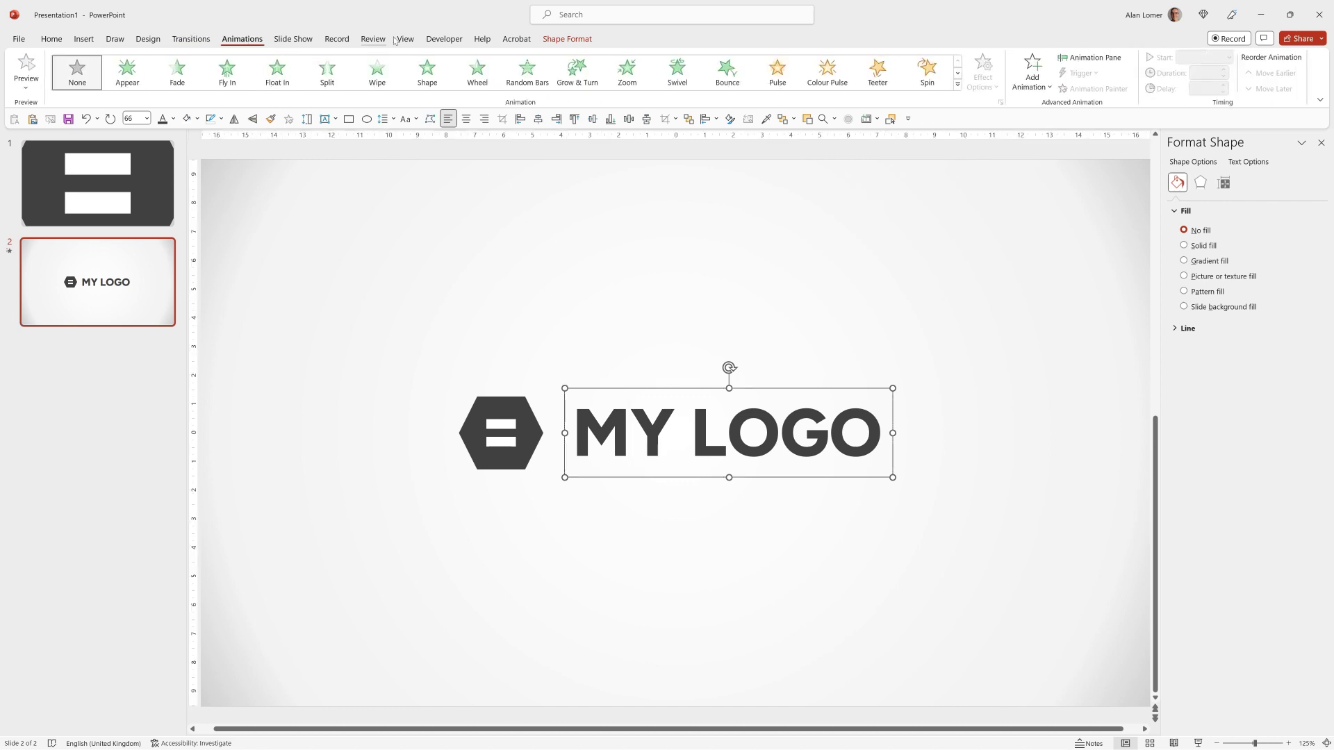
{"action": "left_click", "coordinate": [957, 84]}
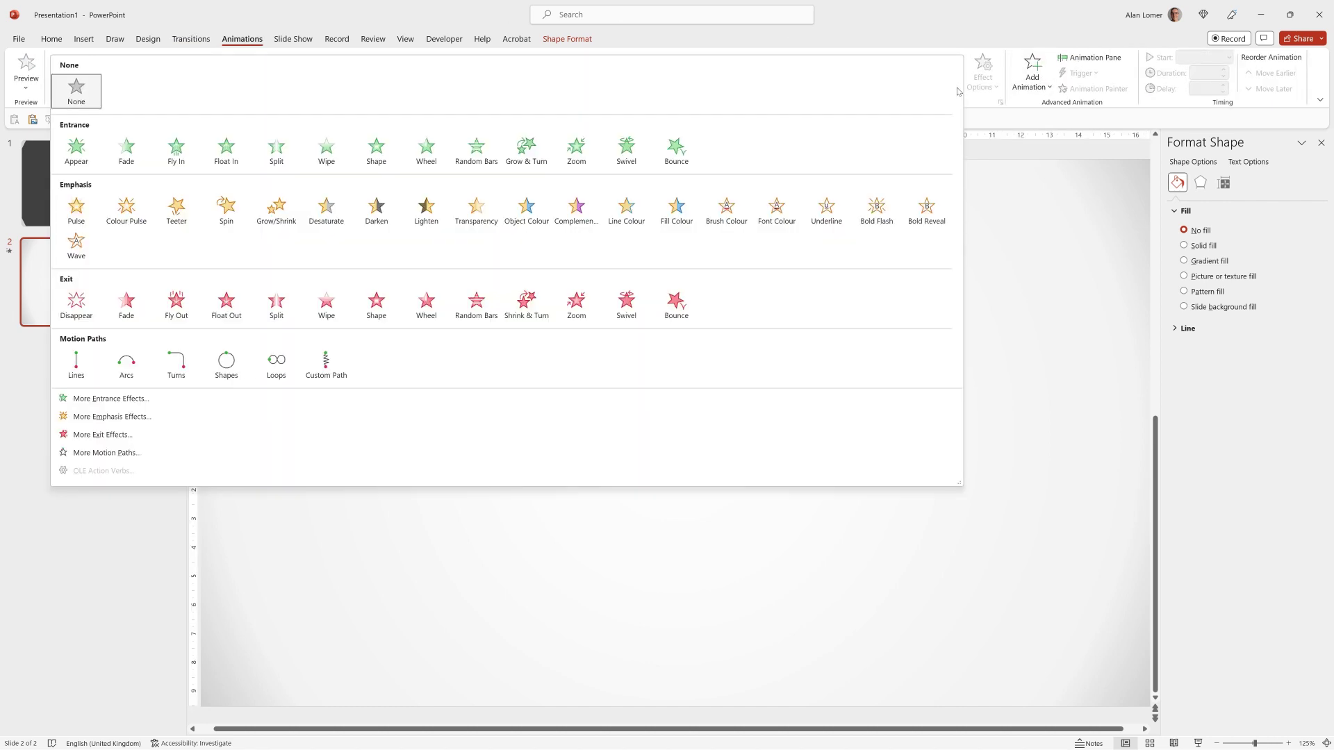
{"action": "left_click", "coordinate": [77, 362]}
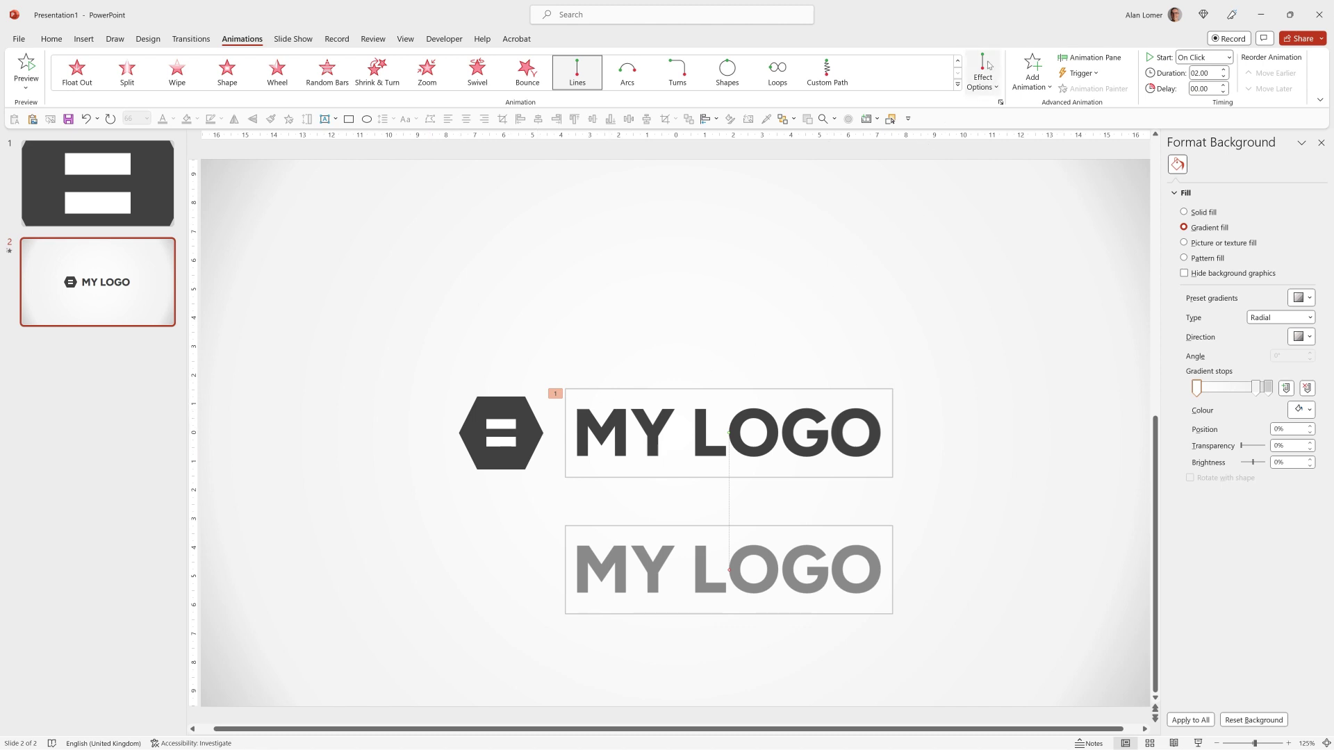
Step: Set the path direction to Left, reverse it, and drag its start point right toward the hexagon
{"action": "left_click", "coordinate": [981, 86]}
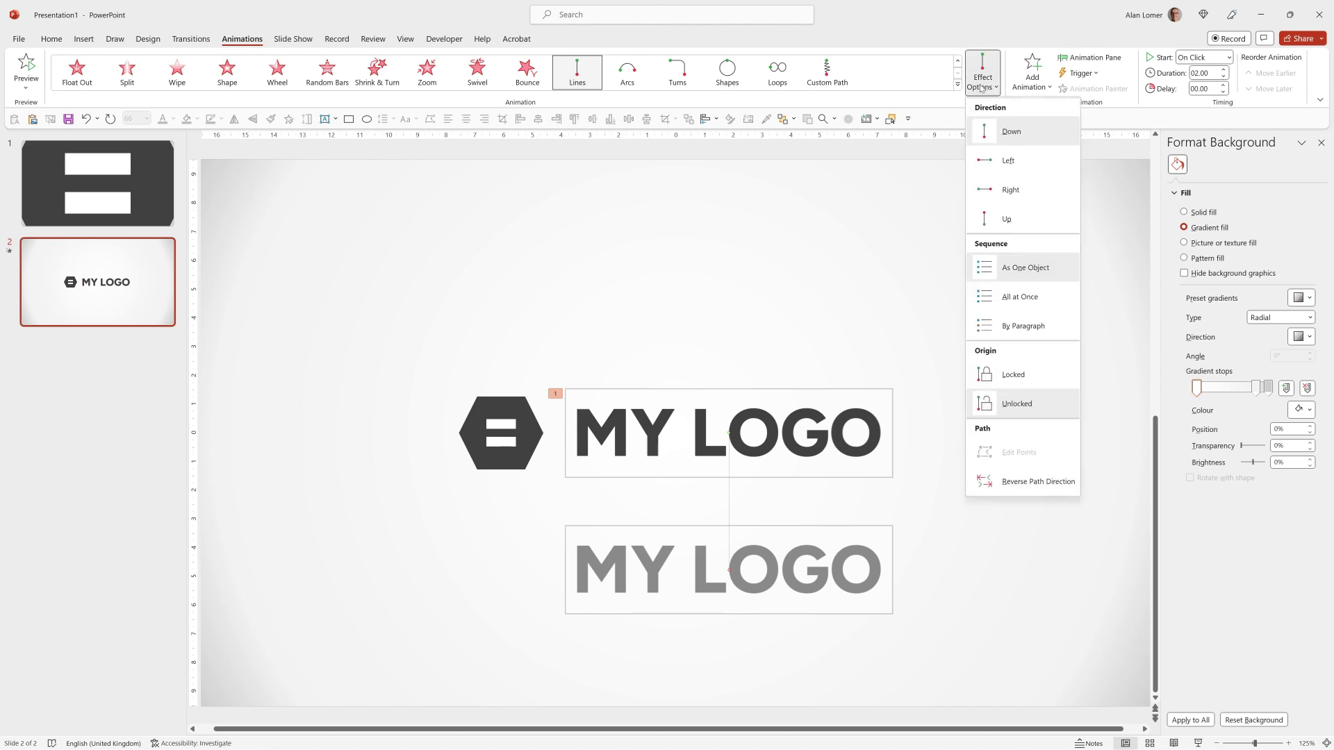
{"action": "left_click", "coordinate": [994, 170]}
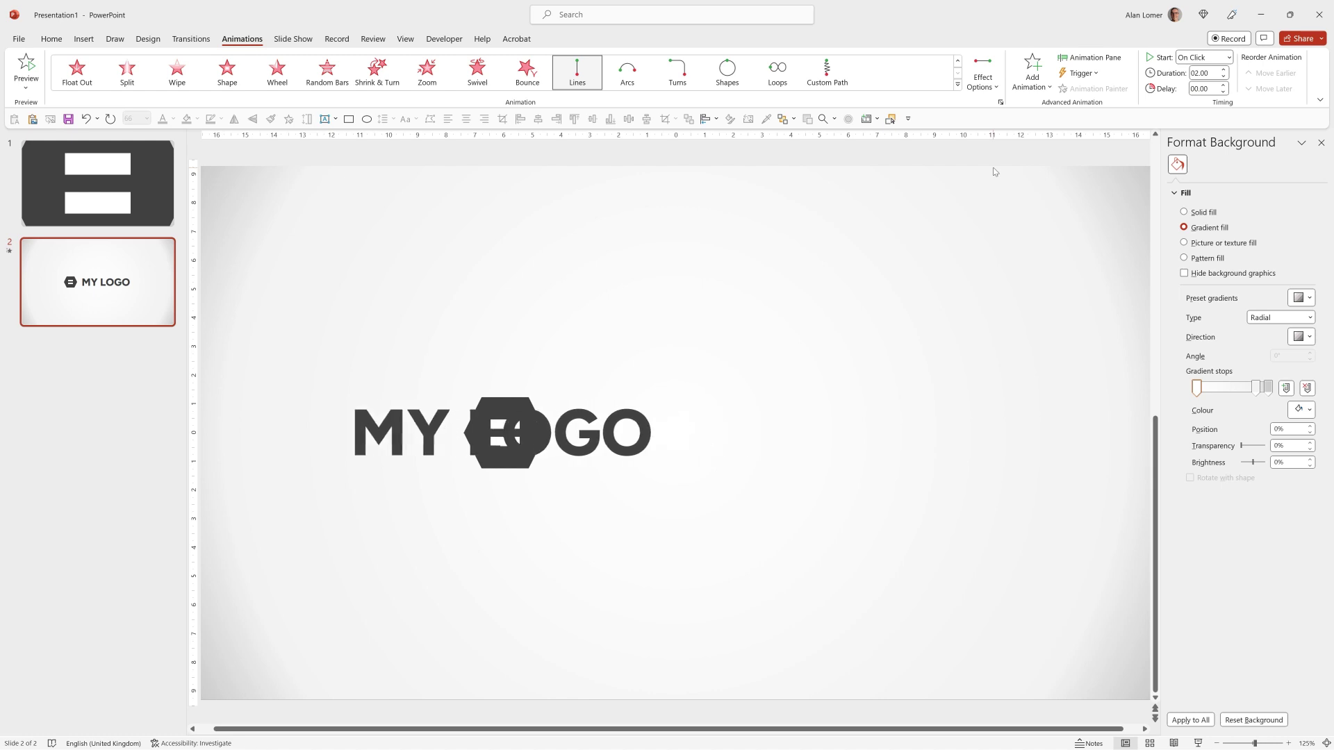
{"action": "left_click", "coordinate": [975, 84]}
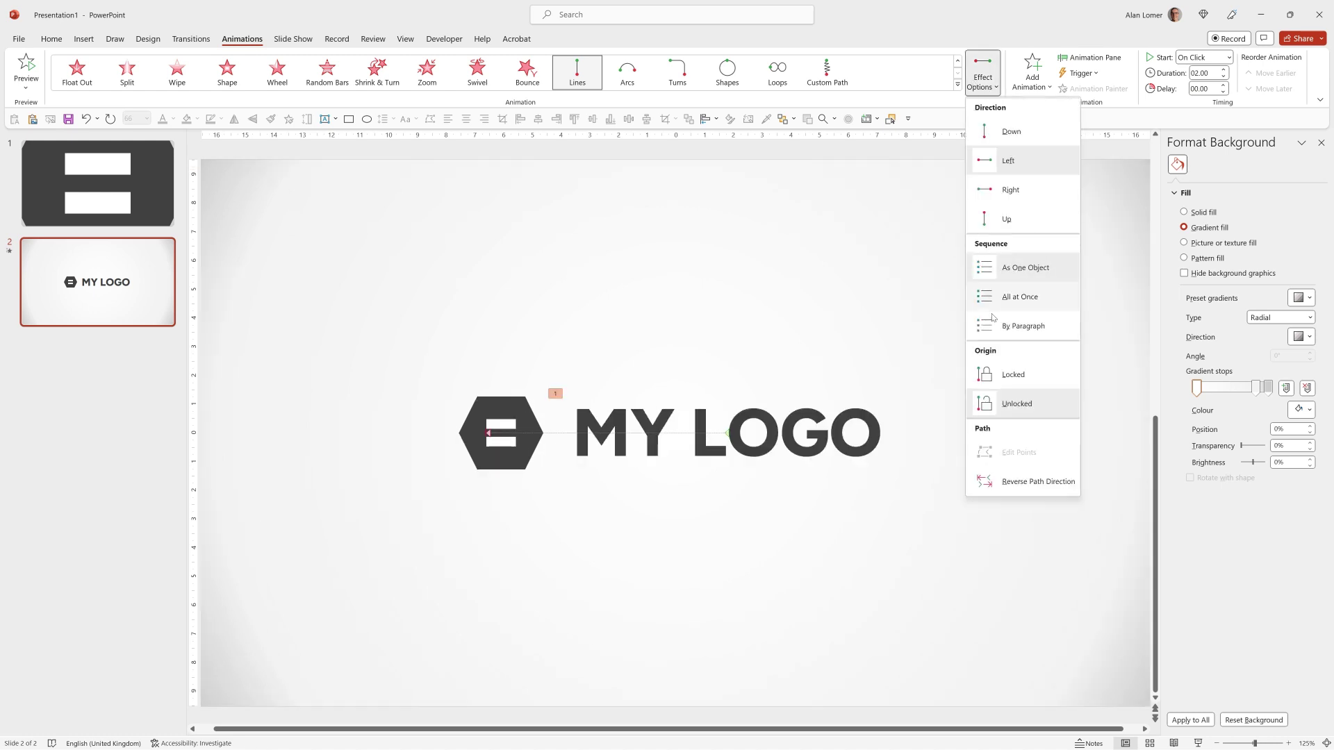
{"action": "left_click", "coordinate": [998, 483]}
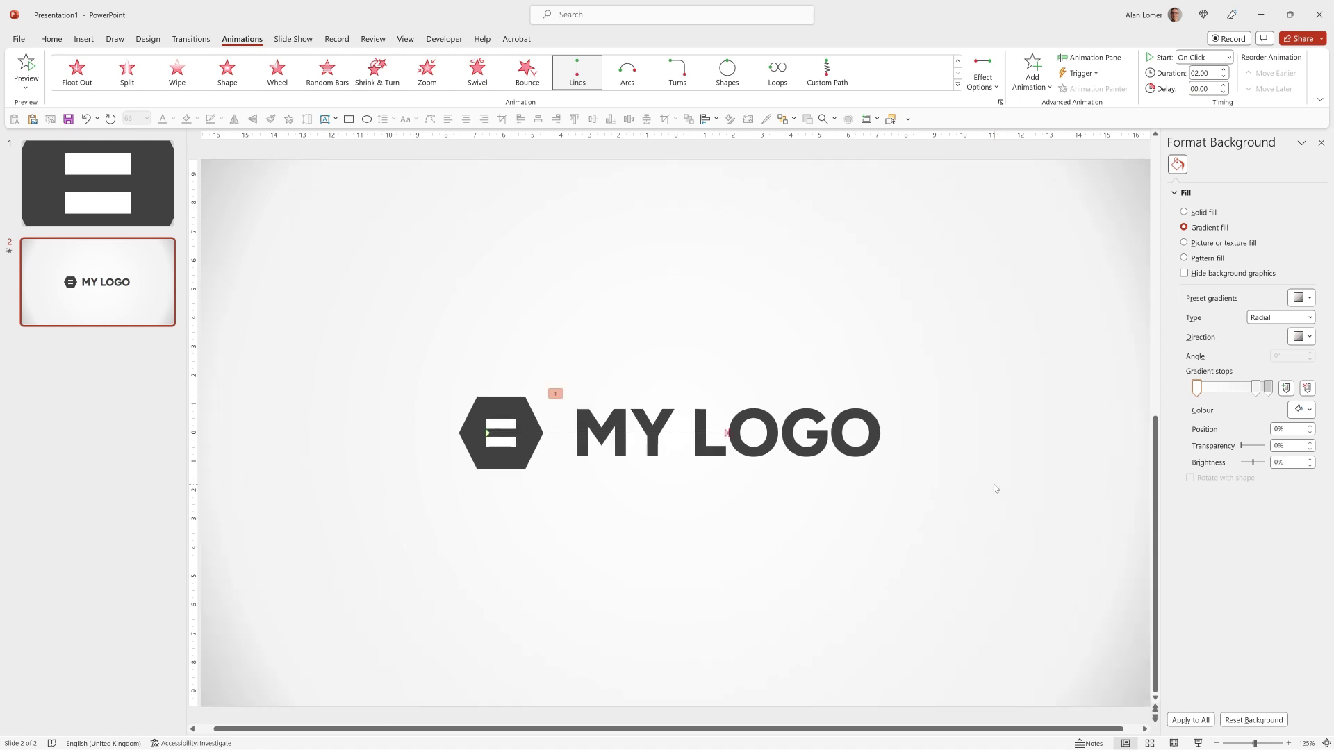
{"action": "left_click", "coordinate": [488, 434]}
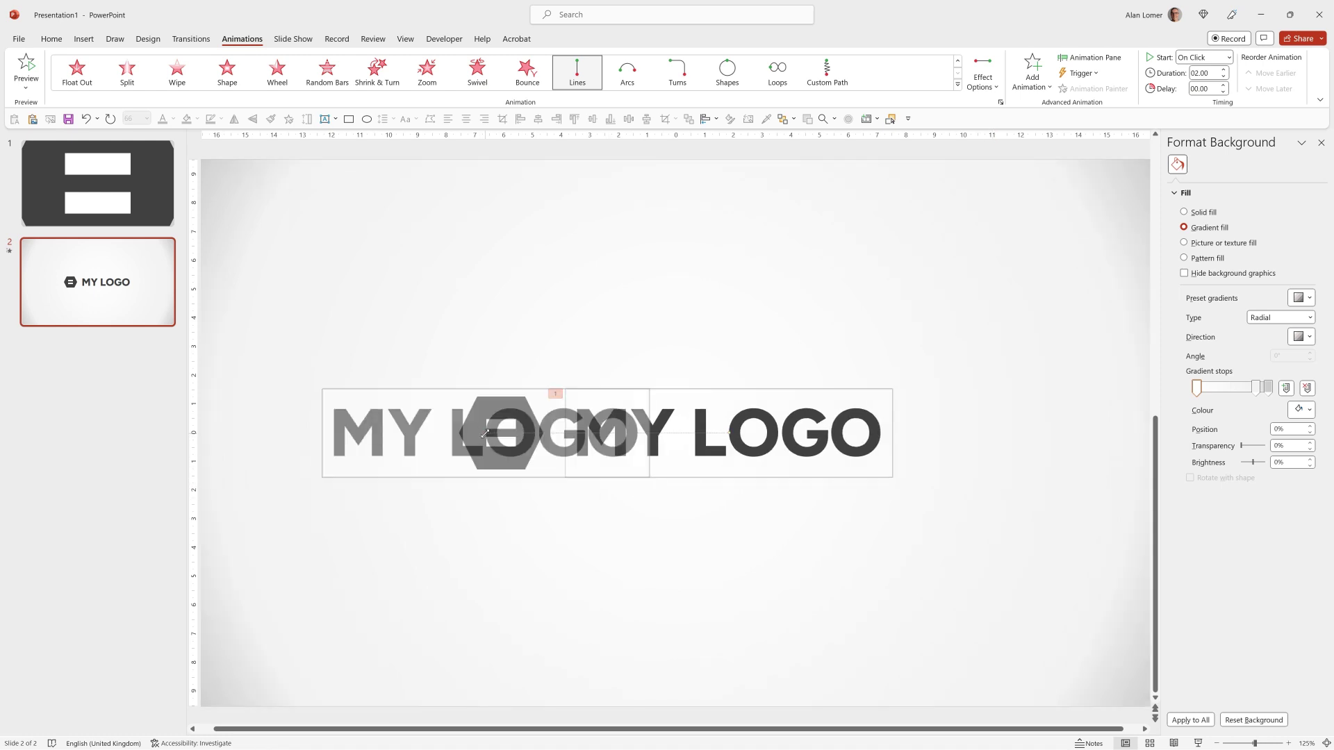
{"action": "left_click_drag", "start_coordinate": [489, 435], "coordinate": [618, 437]}
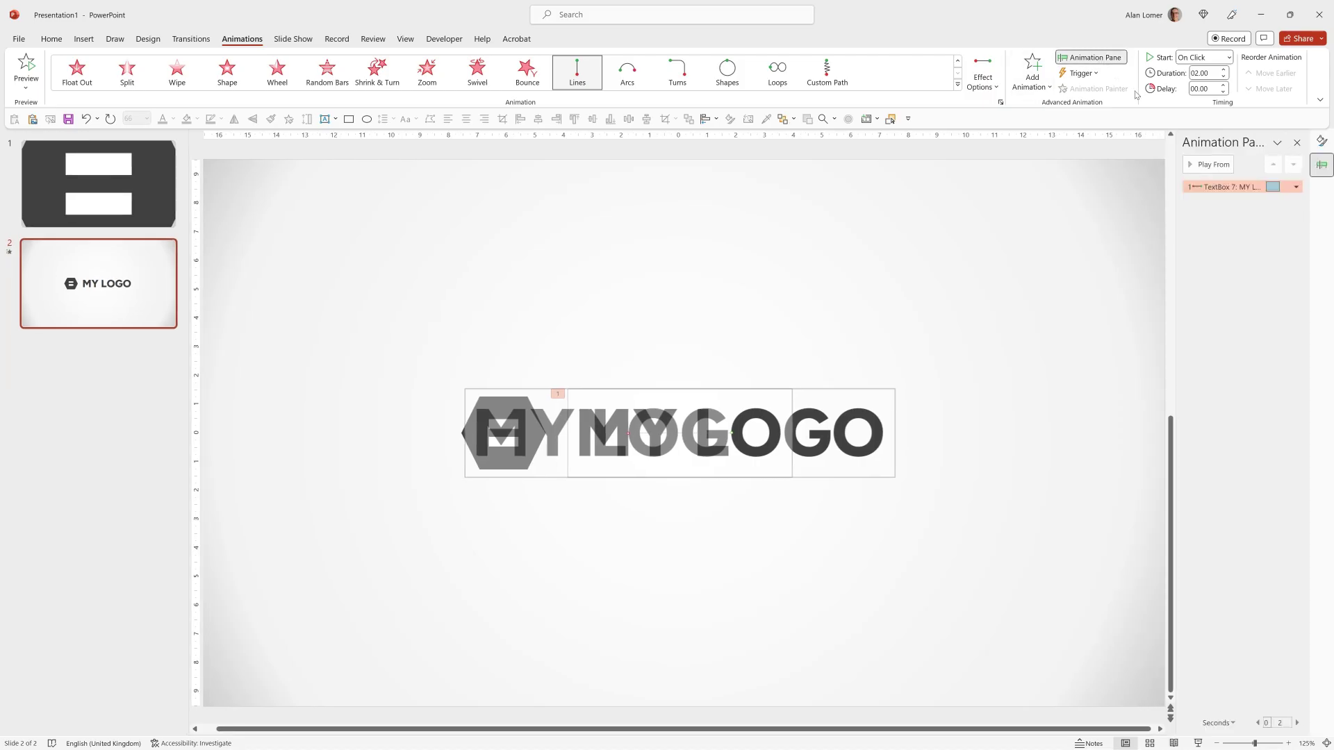
Step: Add a Fade entrance to MY LOGO, order it before the Lines path, and start the path With Previous
{"action": "left_click", "coordinate": [1038, 83]}
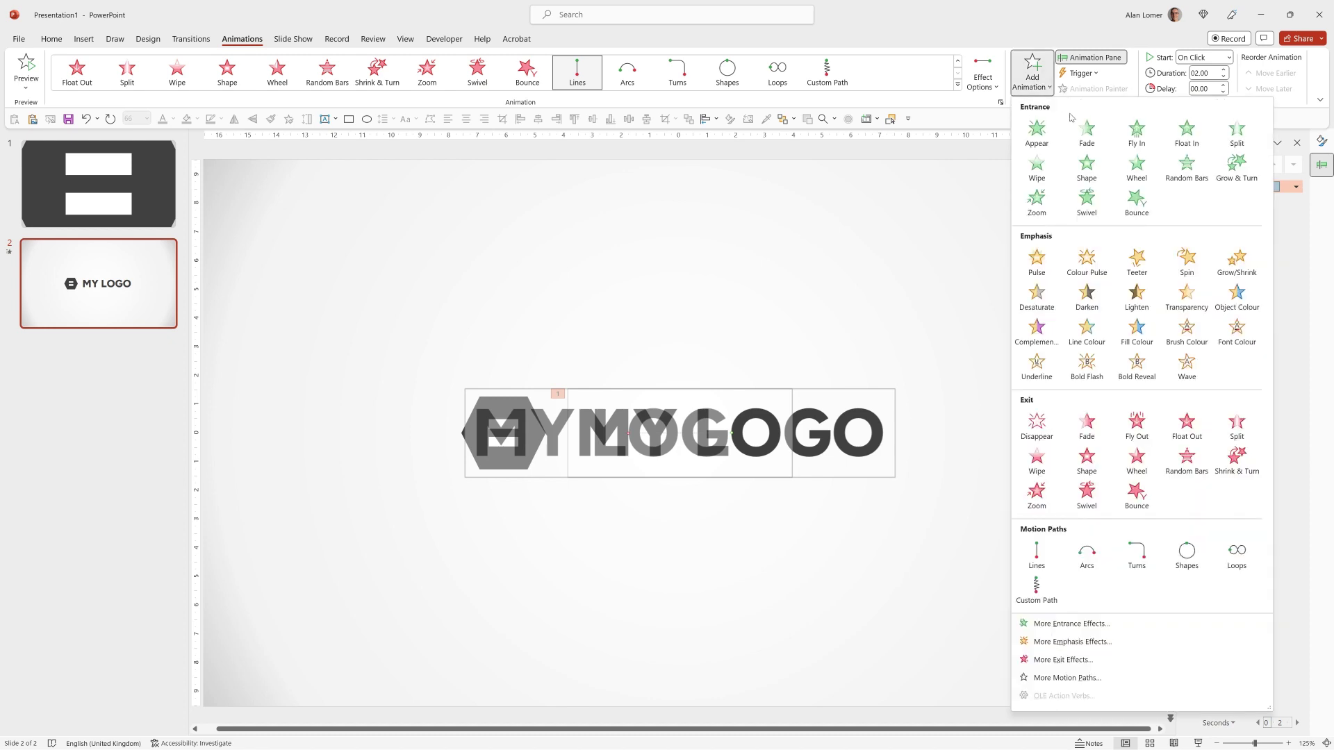
{"action": "left_click", "coordinate": [1087, 135]}
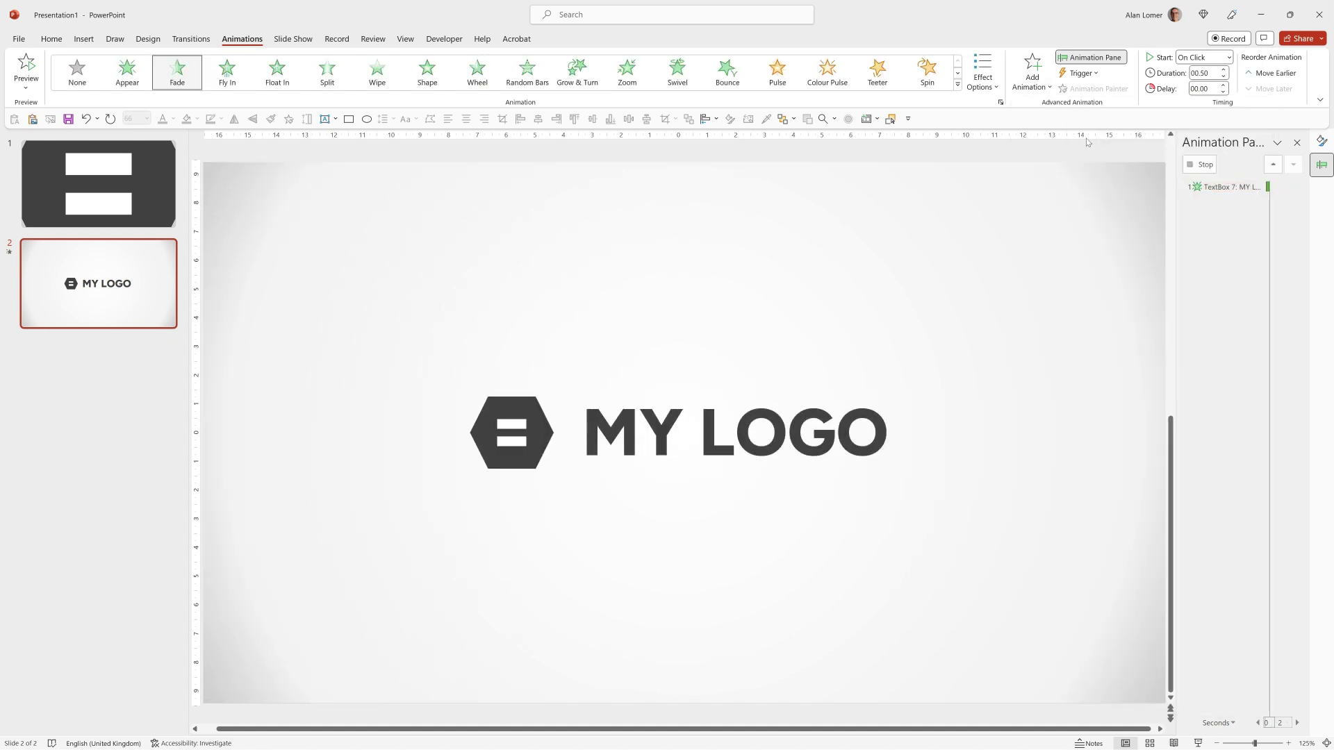
{"action": "left_click", "coordinate": [1217, 186]}
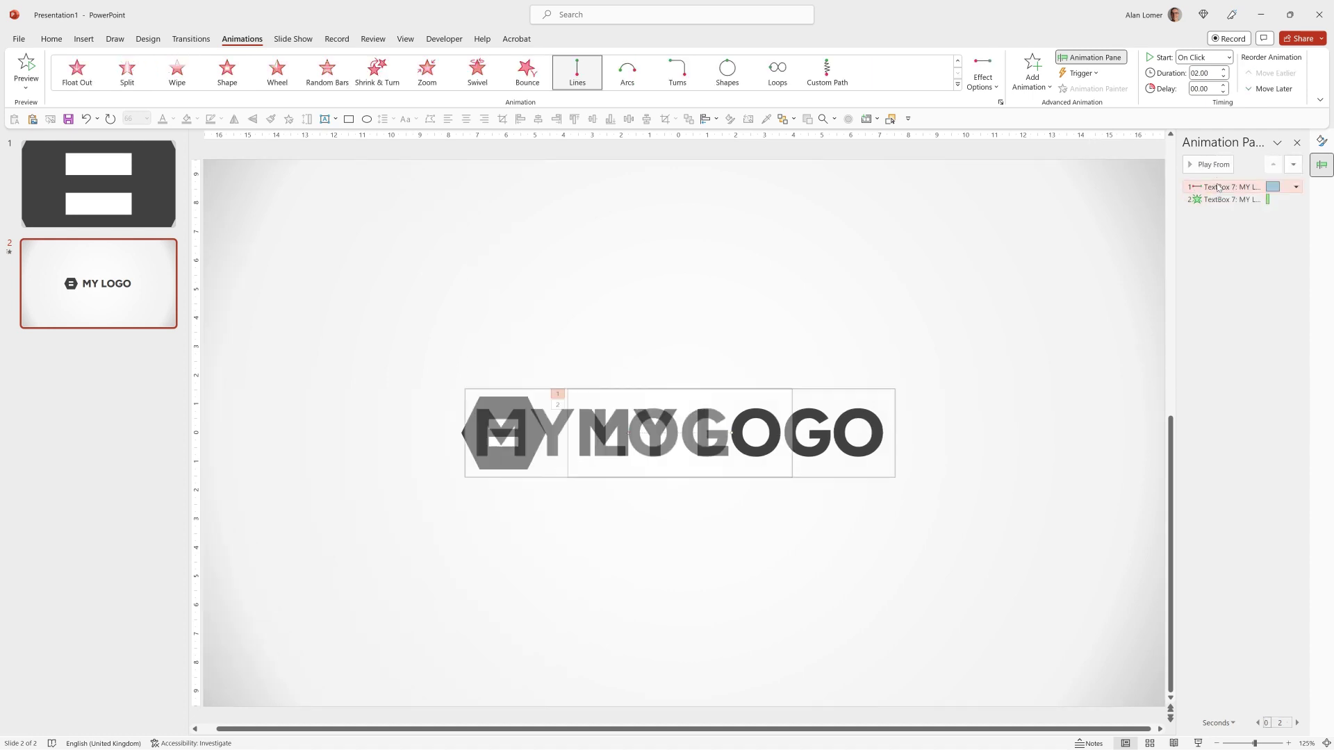
{"action": "left_click_drag", "start_coordinate": [1217, 186], "coordinate": [1218, 218]}
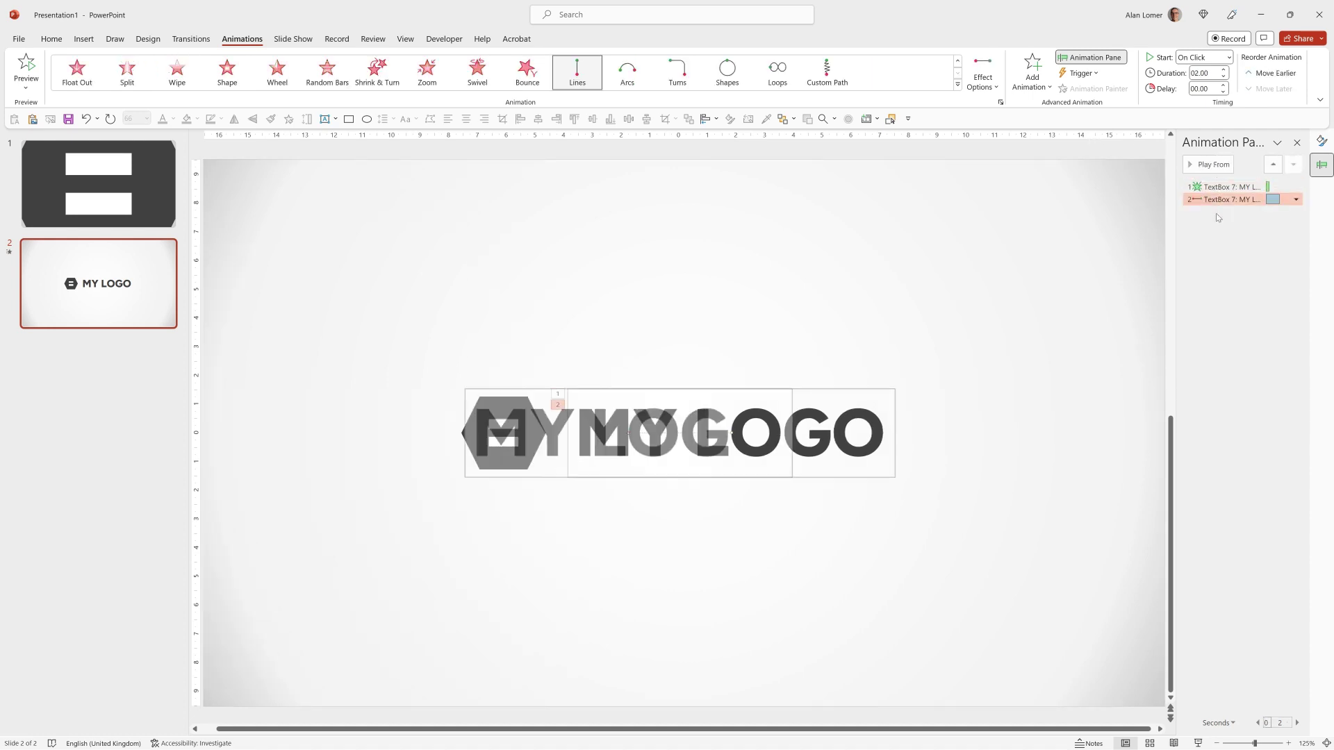
{"action": "left_click", "coordinate": [1197, 59]}
{"action": "left_click", "coordinate": [1197, 86]}
Step: Raise the Lines path's Smooth end setting so the slide-in eases out
{"action": "double_click", "coordinate": [1242, 200]}
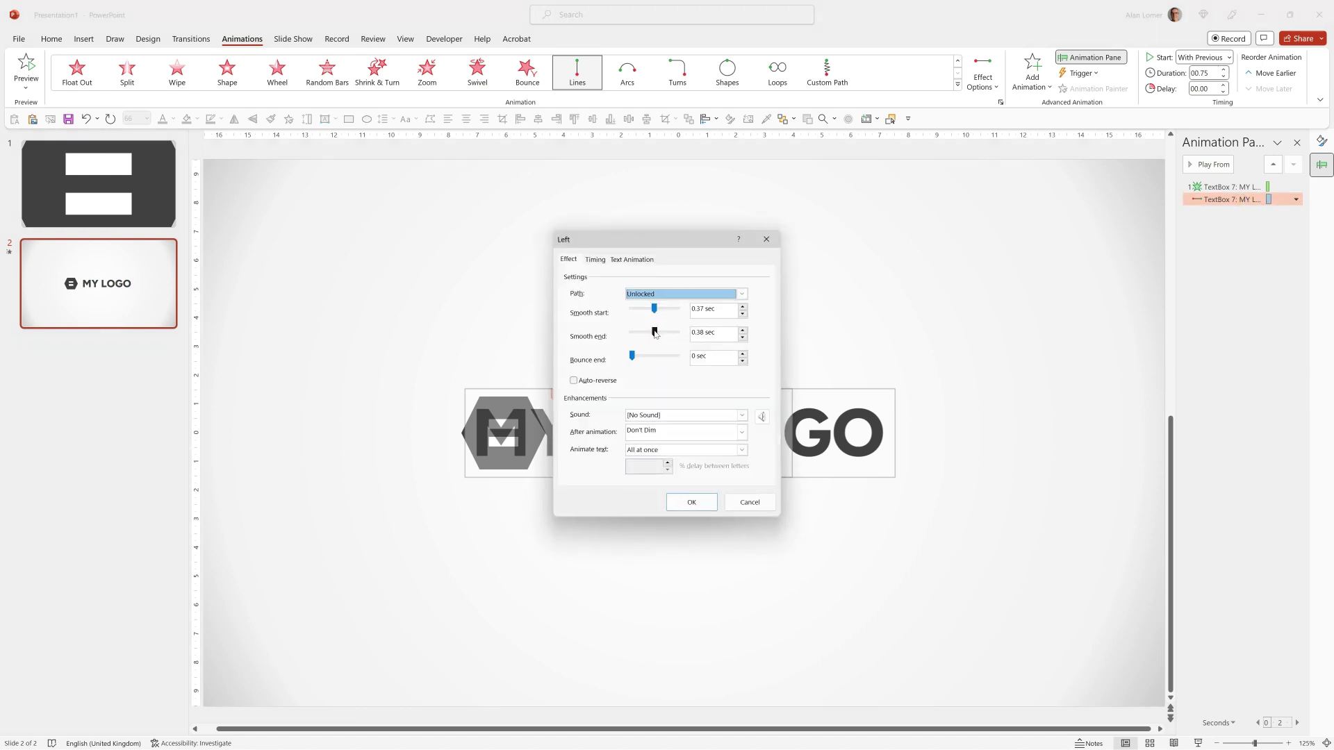
{"action": "left_click_drag", "start_coordinate": [653, 332], "coordinate": [682, 341]}
{"action": "left_click", "coordinate": [699, 502]}
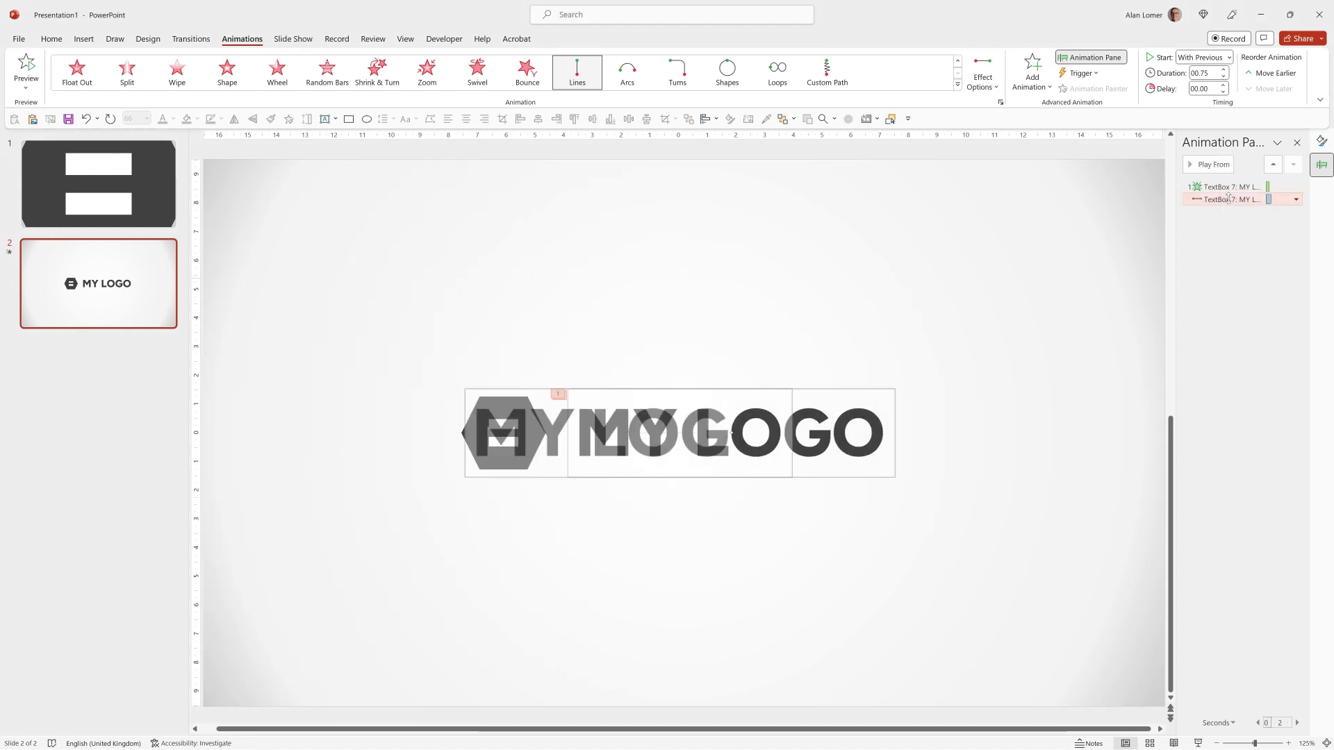
{"action": "left_click", "coordinate": [1226, 187]}
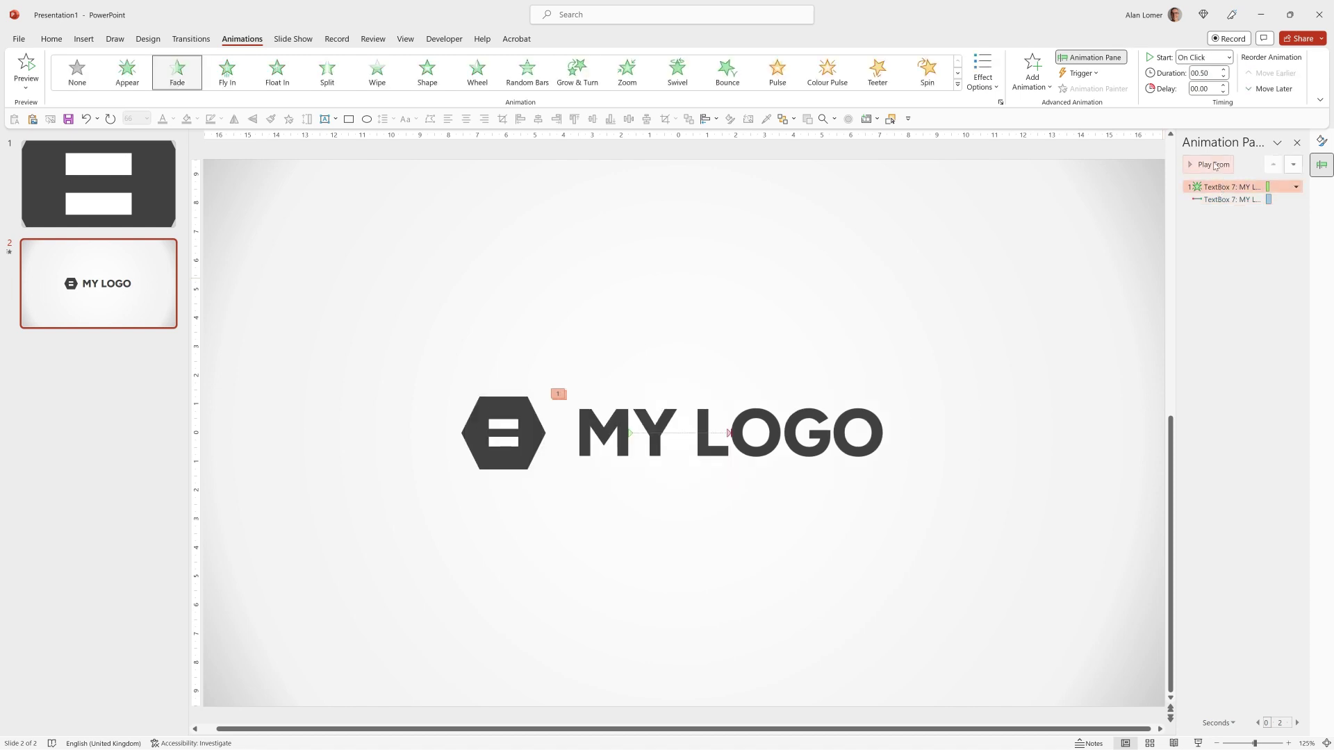
{"action": "left_click", "coordinate": [1208, 58]}
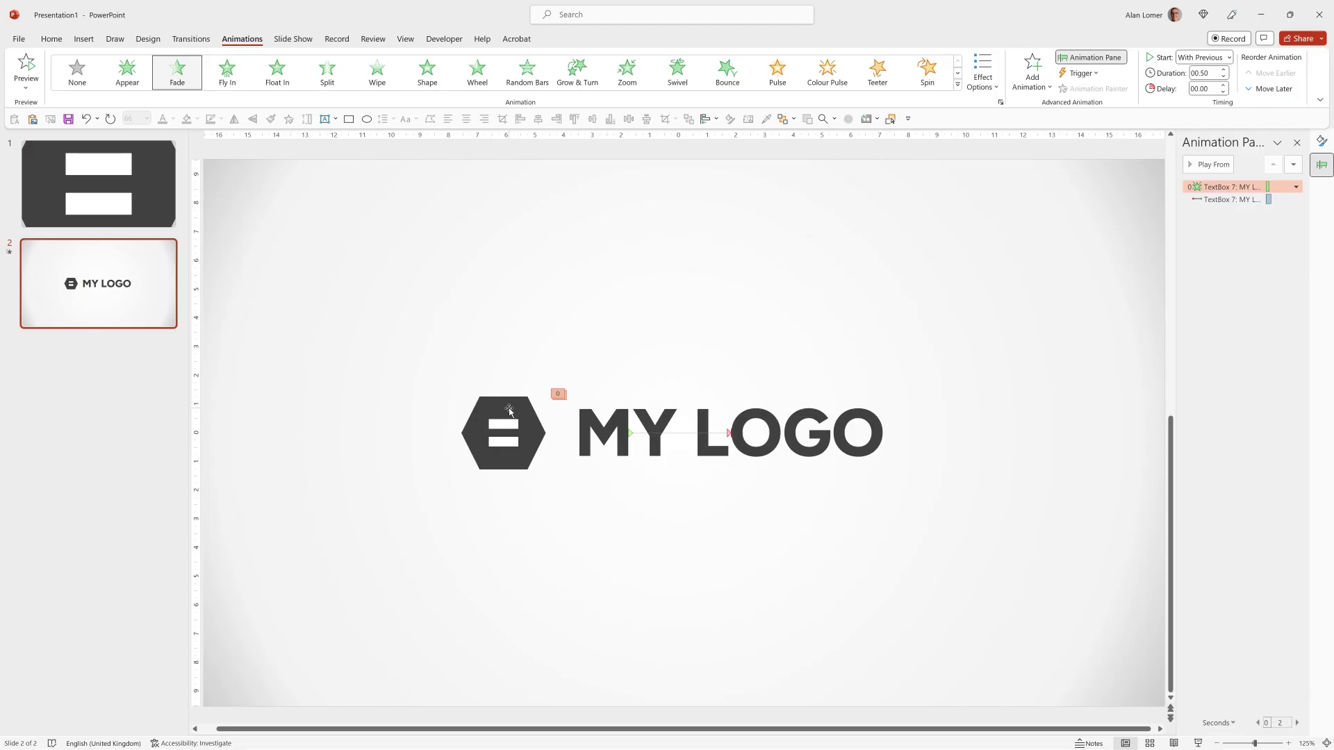
{"action": "left_click", "coordinate": [509, 407]}
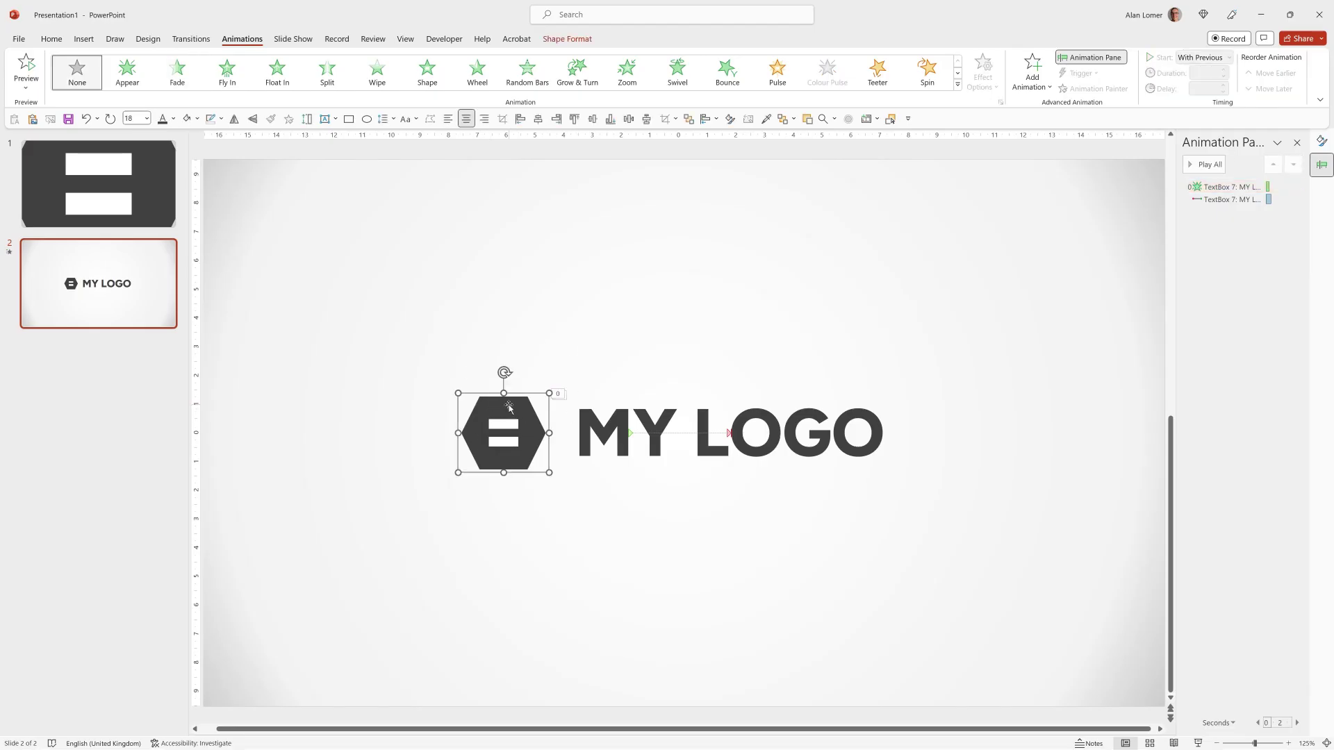
{"action": "right_click", "coordinate": [509, 407]}
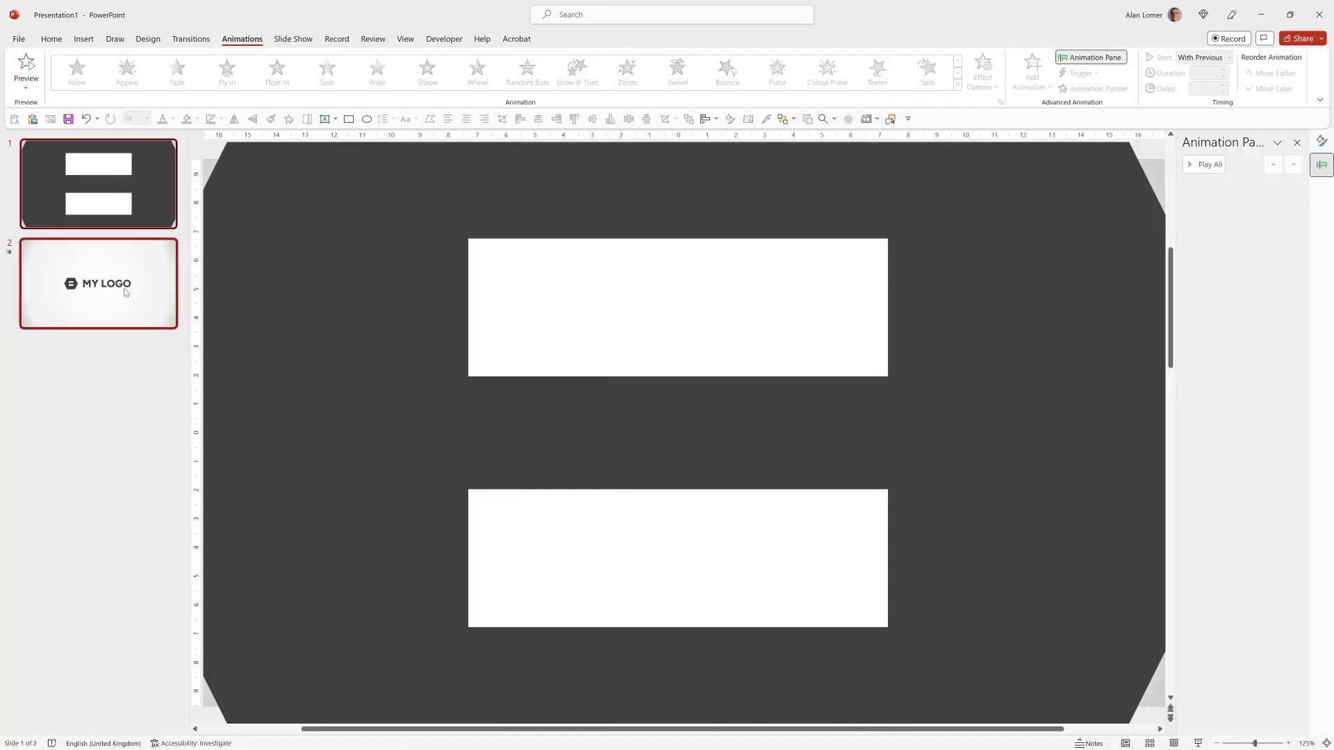
Step: Duplicate slides 1–2 as slides 3 and 4, and select slide 3's oversized hexagon
{"action": "key", "text": "ctrl+d"}
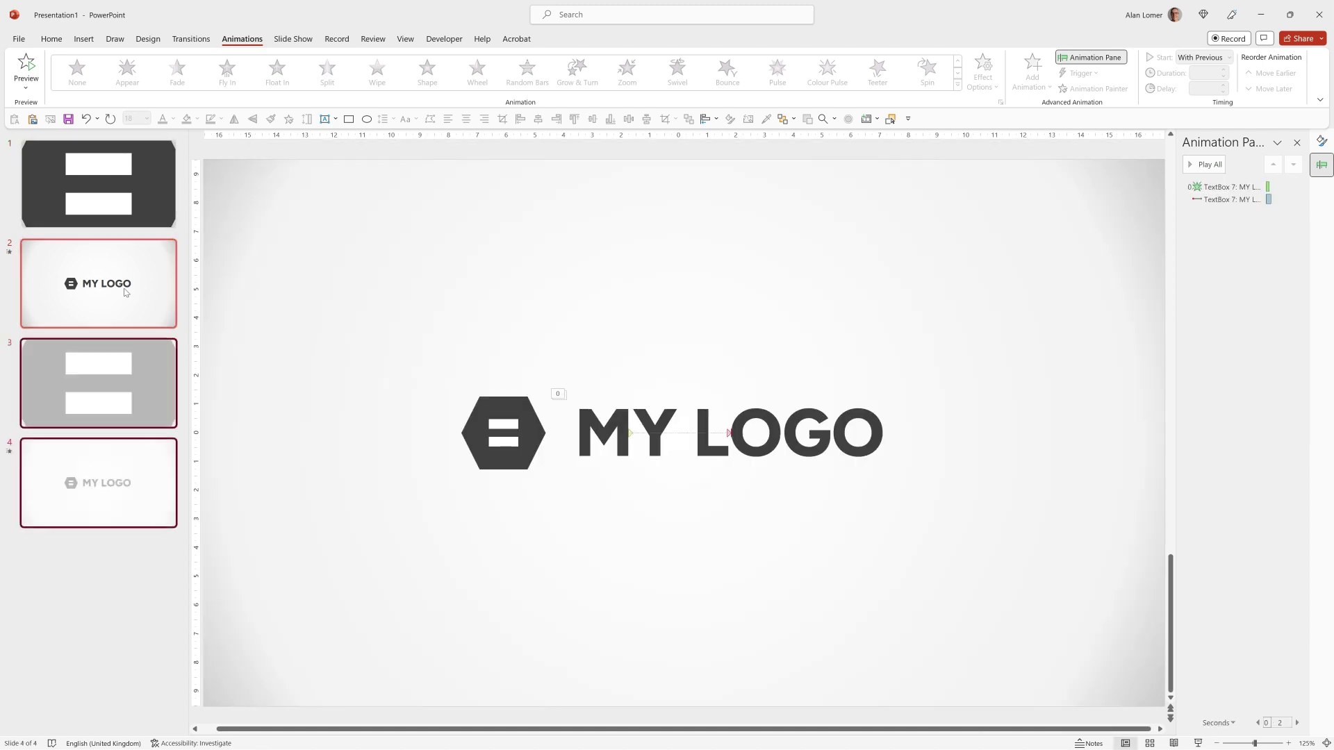
{"action": "left_click", "coordinate": [121, 406]}
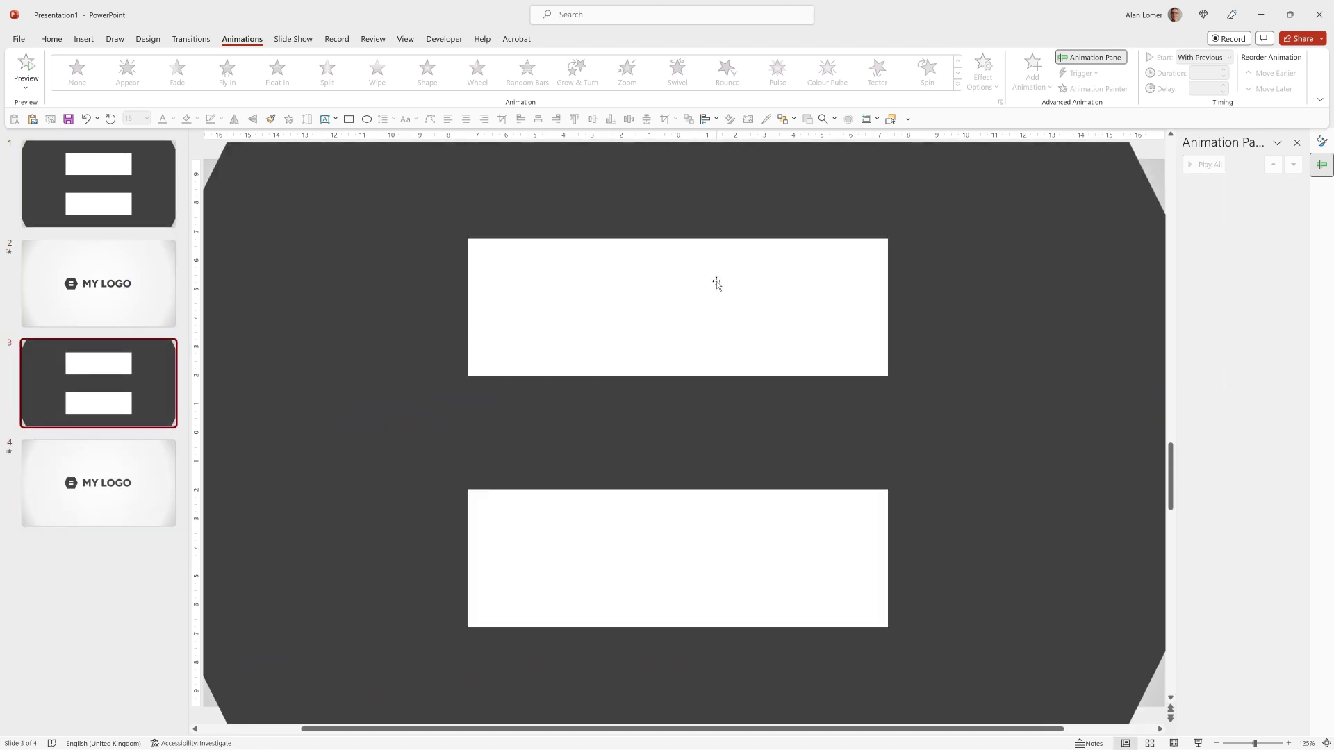
{"action": "scroll", "coordinate": [697, 307], "scroll_direction": "down", "scroll_amount": 2}
{"action": "scroll", "coordinate": [658, 262], "scroll_direction": "down", "scroll_amount": 2}
{"action": "left_click", "coordinate": [596, 189]}
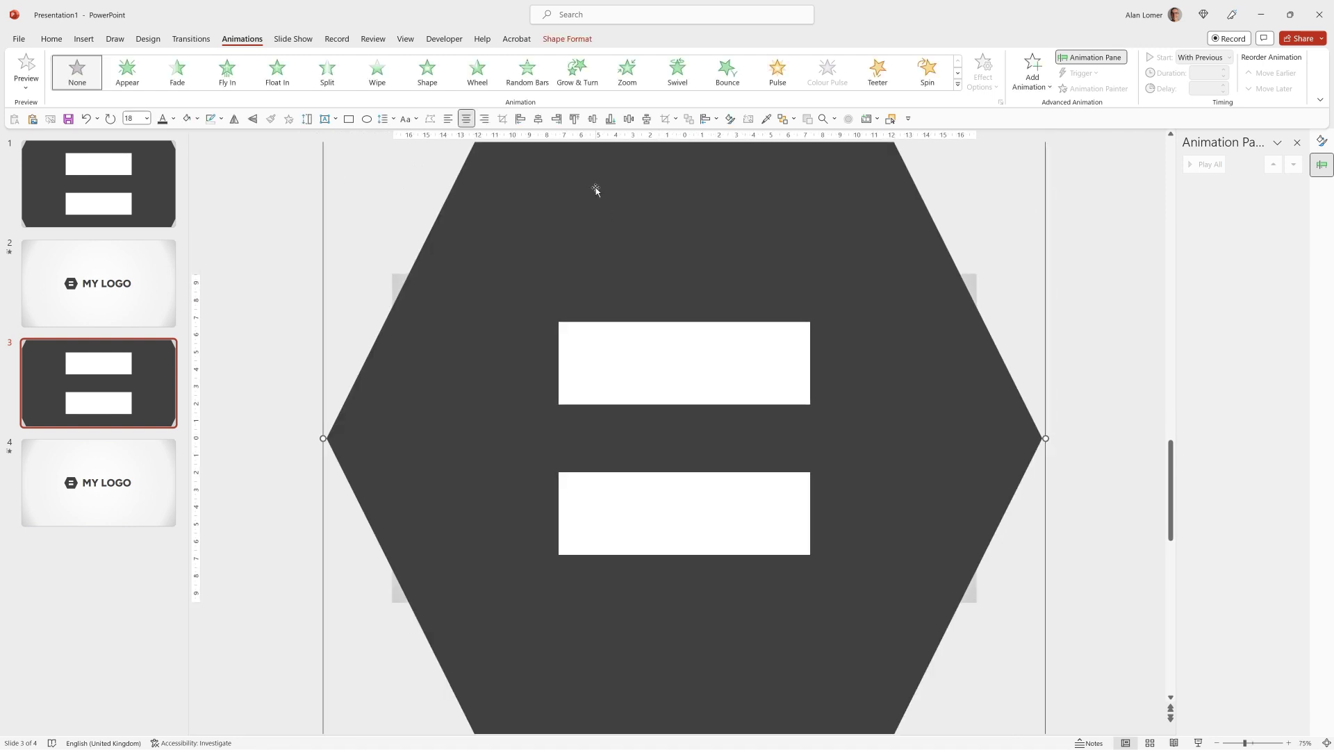
{"action": "left_click", "coordinate": [52, 39]}
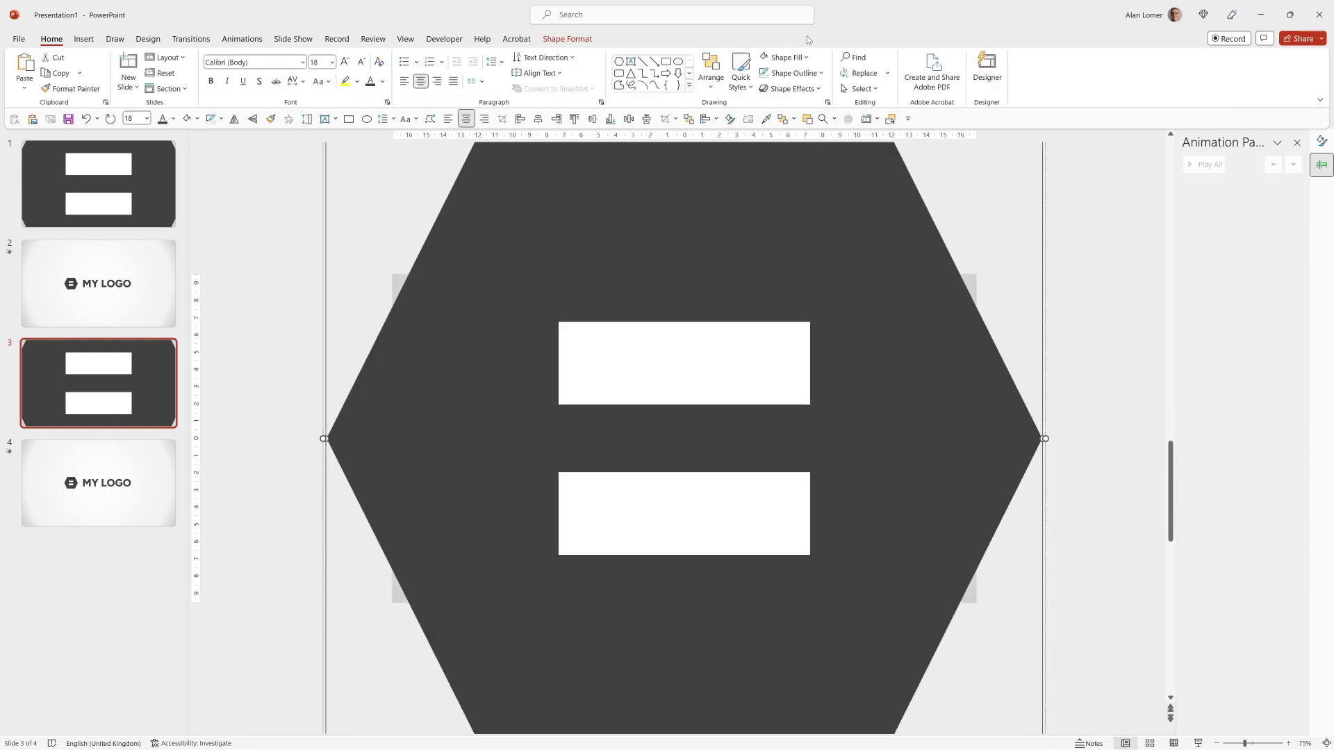
Step: Fill slide 3's hexagon with white and its upper bar with dark grey
{"action": "left_click", "coordinate": [765, 57]}
{"action": "left_click", "coordinate": [670, 381]}
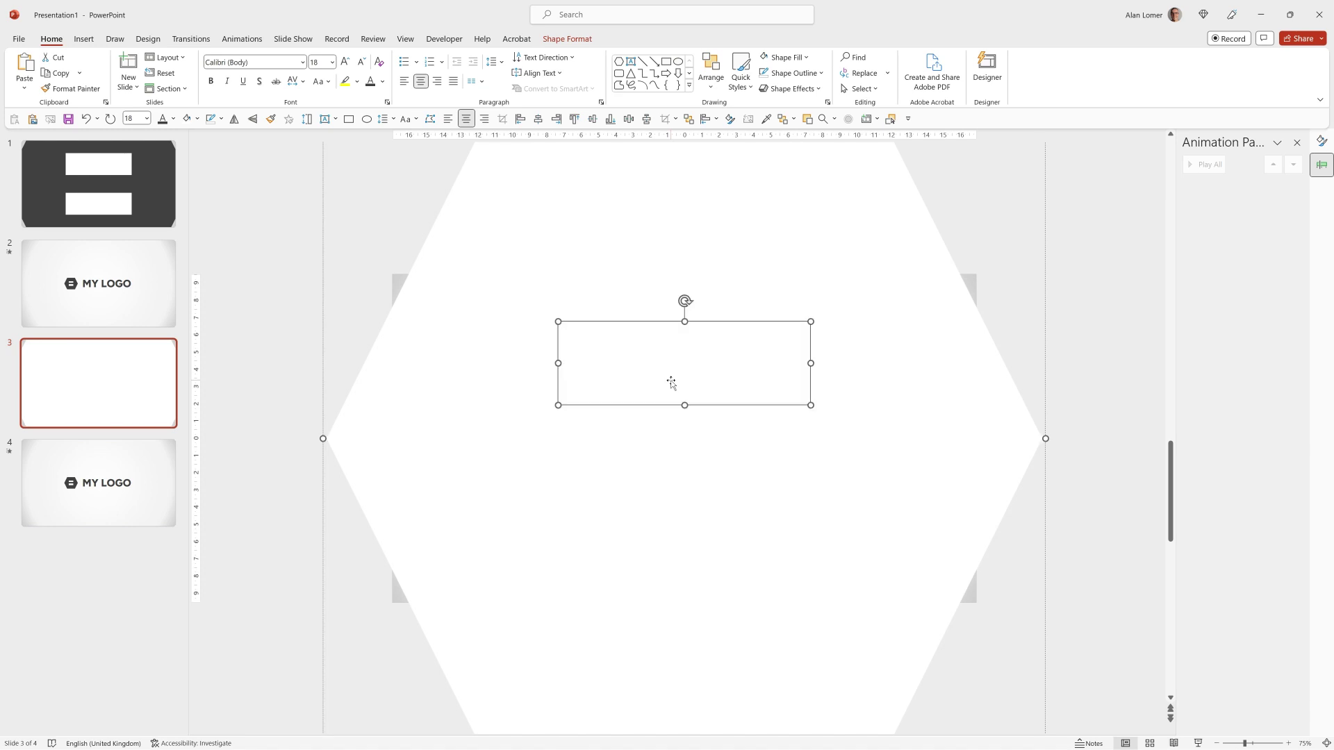
{"action": "left_click", "coordinate": [797, 57]}
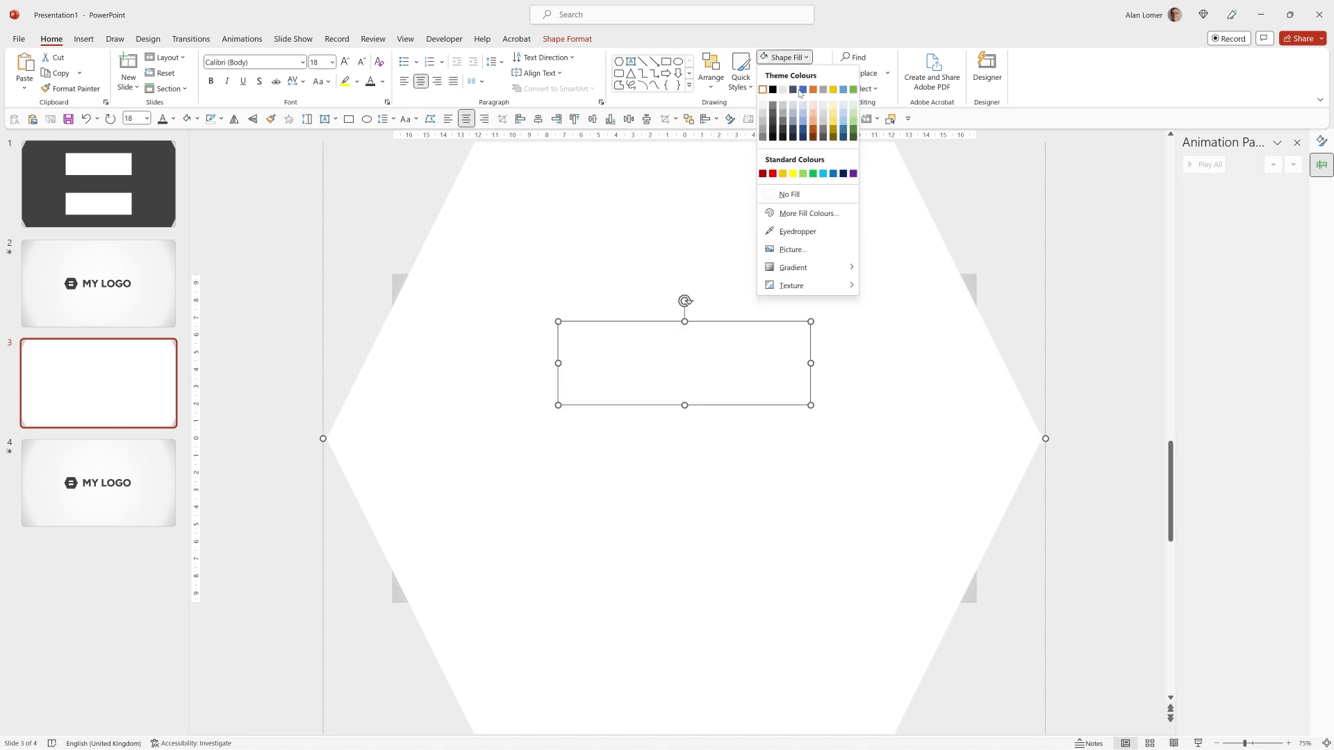
{"action": "left_click", "coordinate": [772, 128]}
Step: Fill the lower bar with the same dark grey, then go to slide 4
{"action": "left_click", "coordinate": [712, 434]}
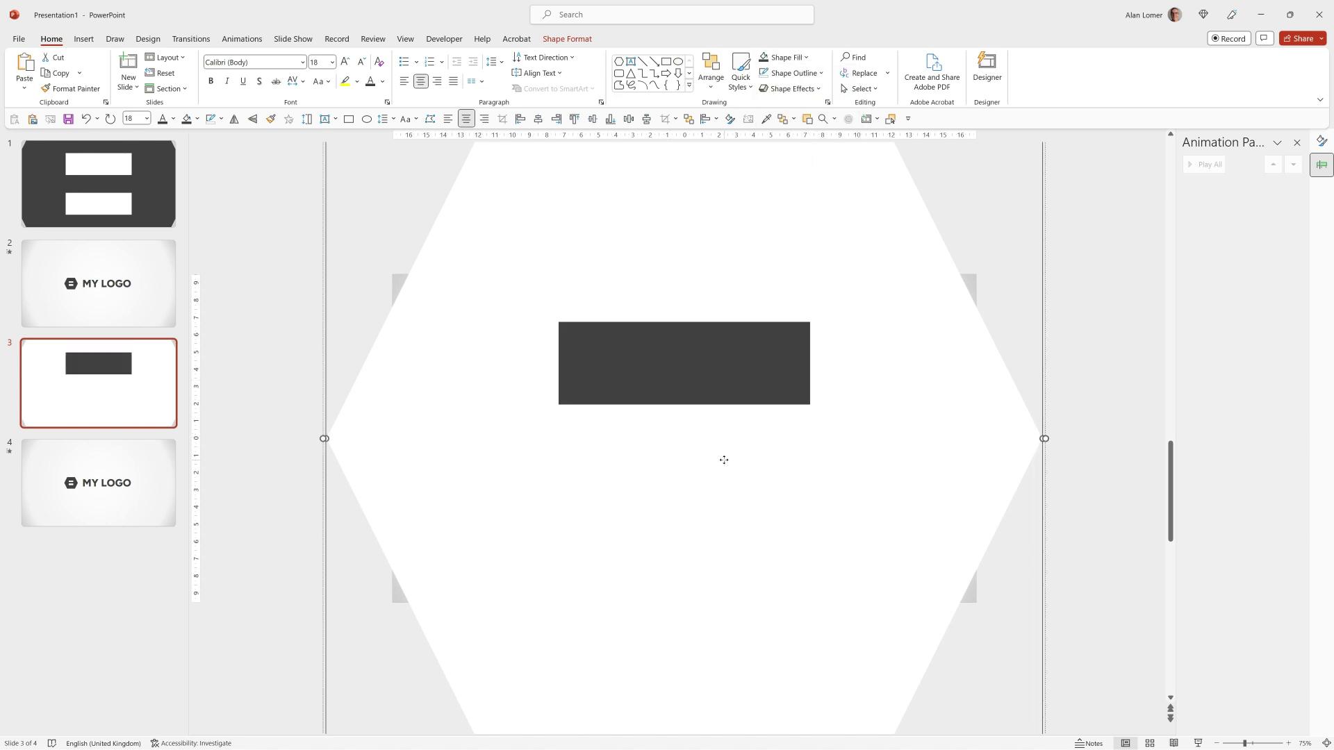
{"action": "left_click", "coordinate": [723, 485]}
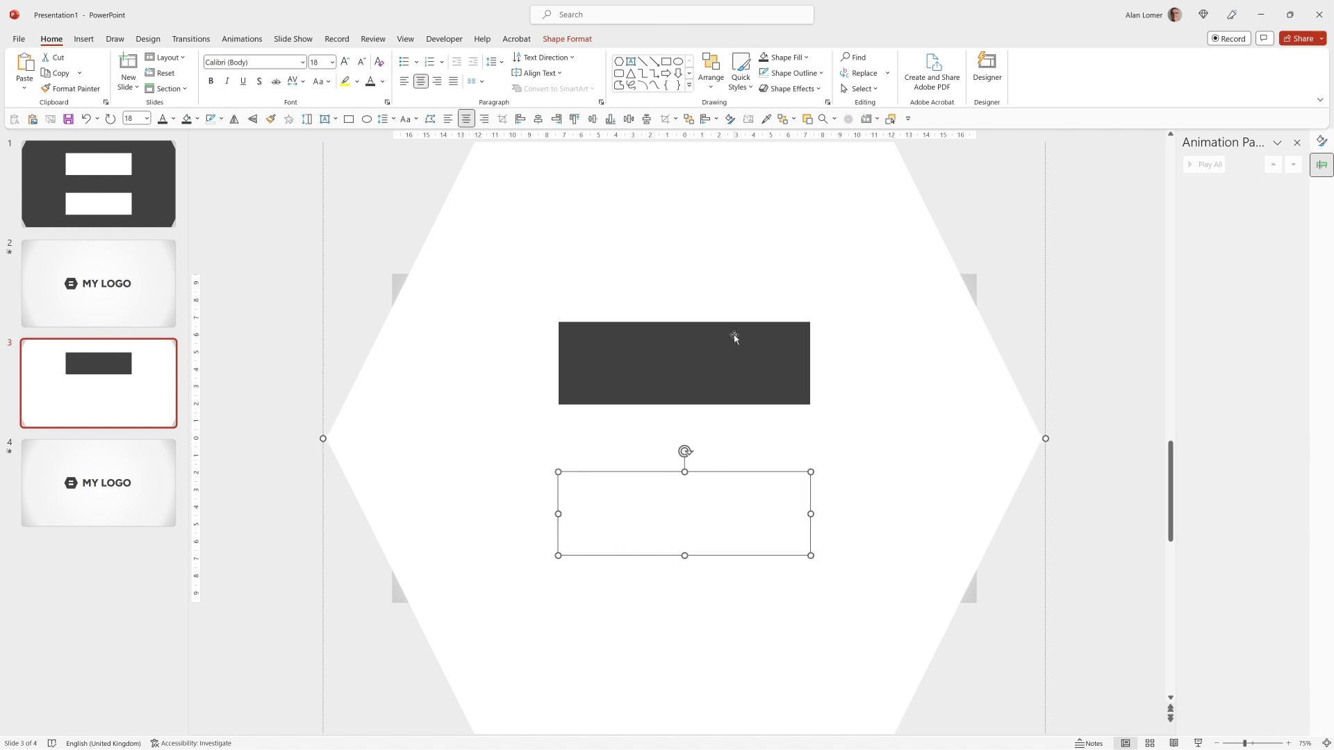
{"action": "left_click", "coordinate": [770, 59]}
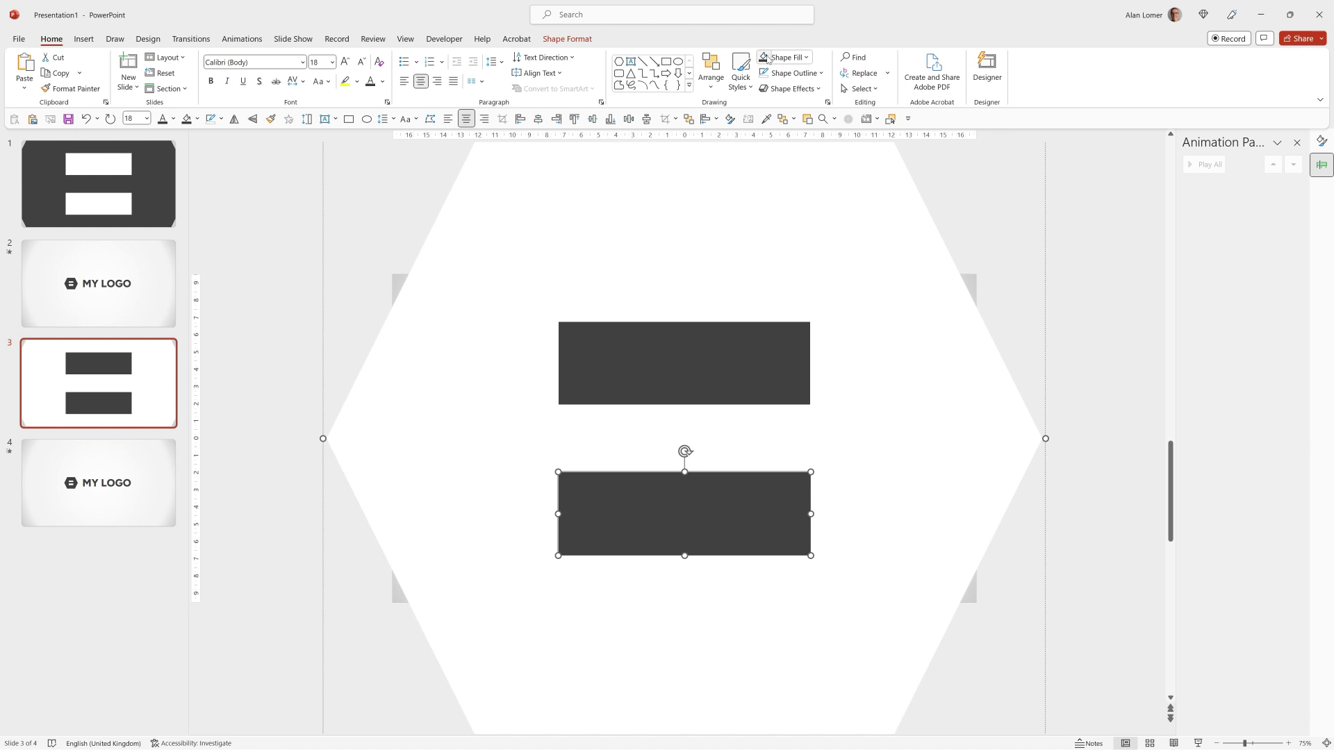
{"action": "left_click", "coordinate": [127, 485]}
Step: Recolour slide 4's logo icon to a white hexagon with dark grey bars
{"action": "left_click", "coordinate": [565, 426]}
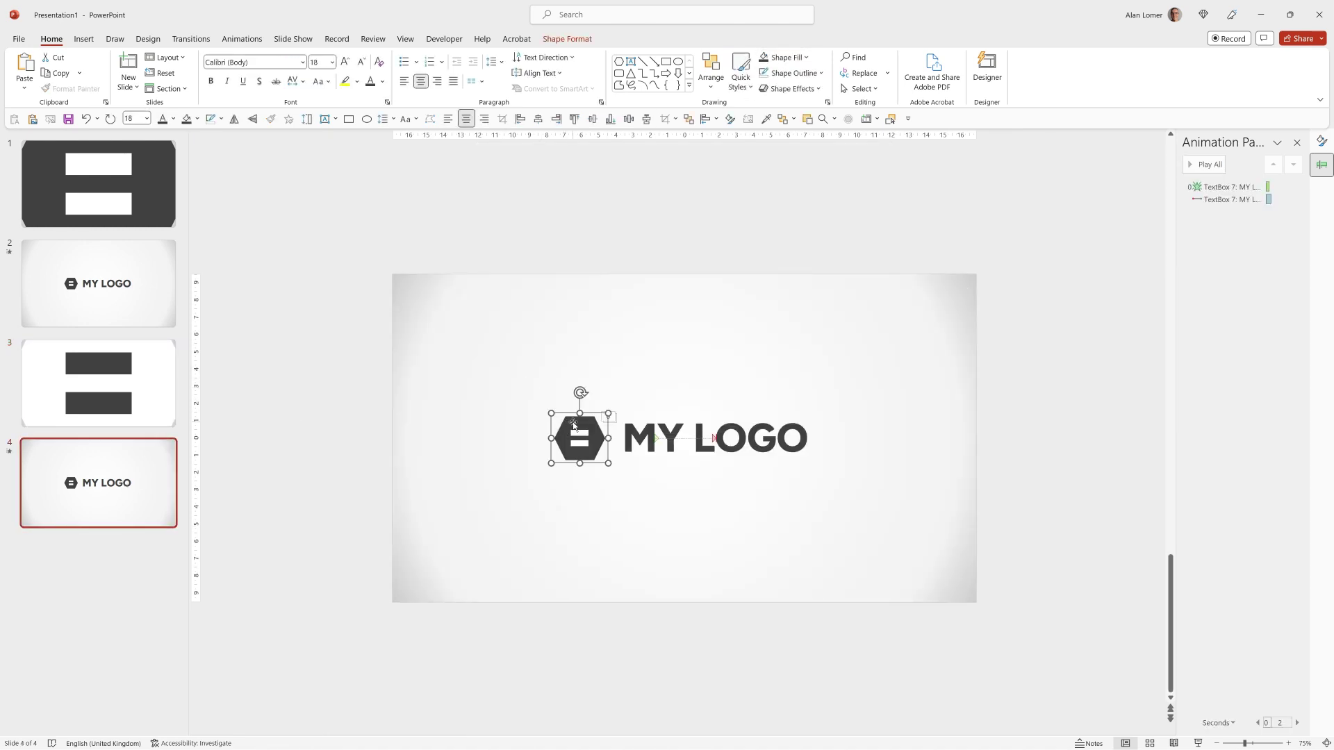
{"action": "left_click", "coordinate": [806, 58]}
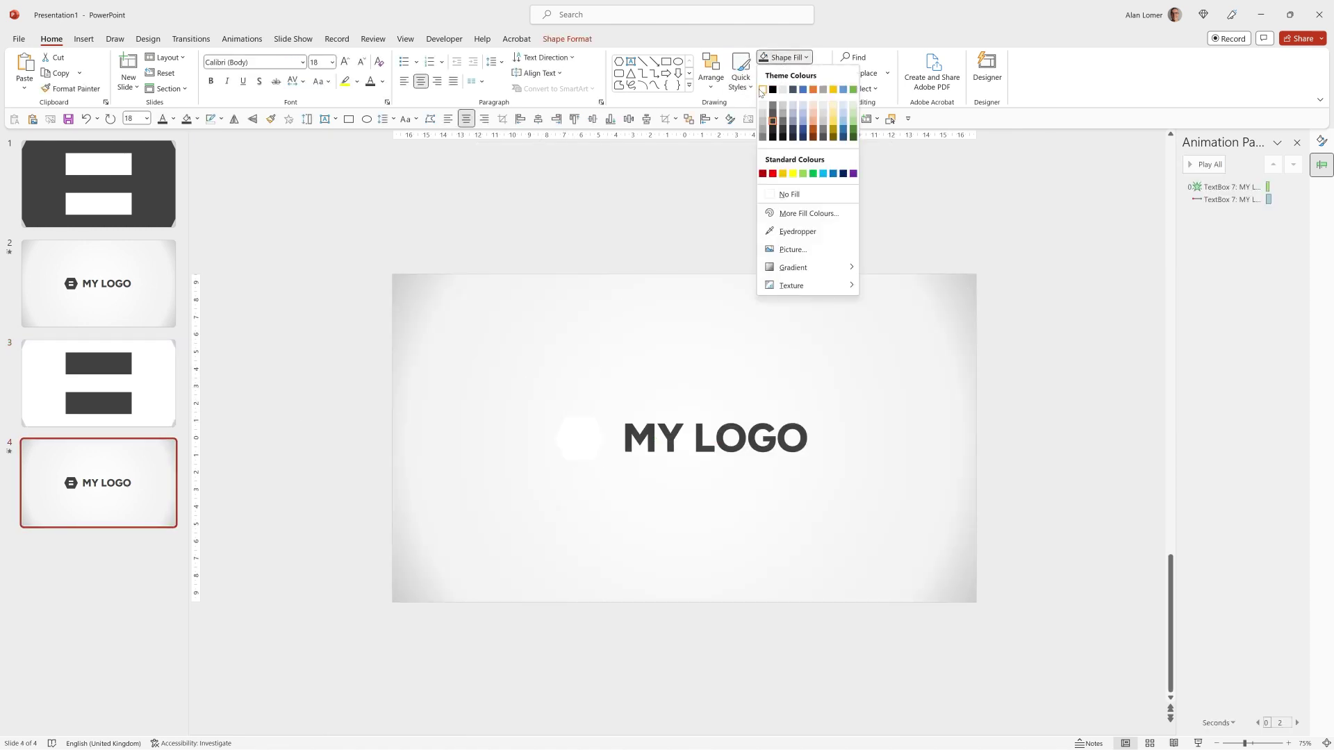
{"action": "left_click", "coordinate": [781, 88]}
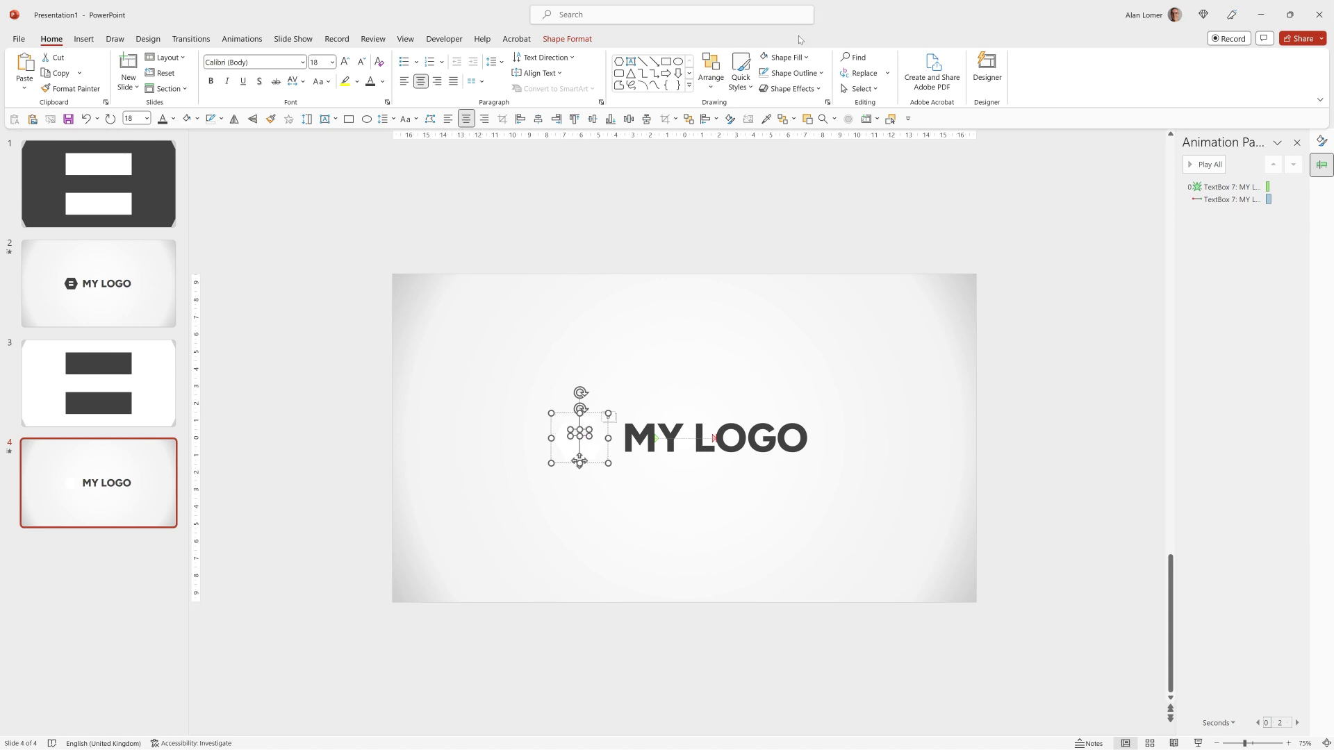
{"action": "left_click", "coordinate": [785, 56]}
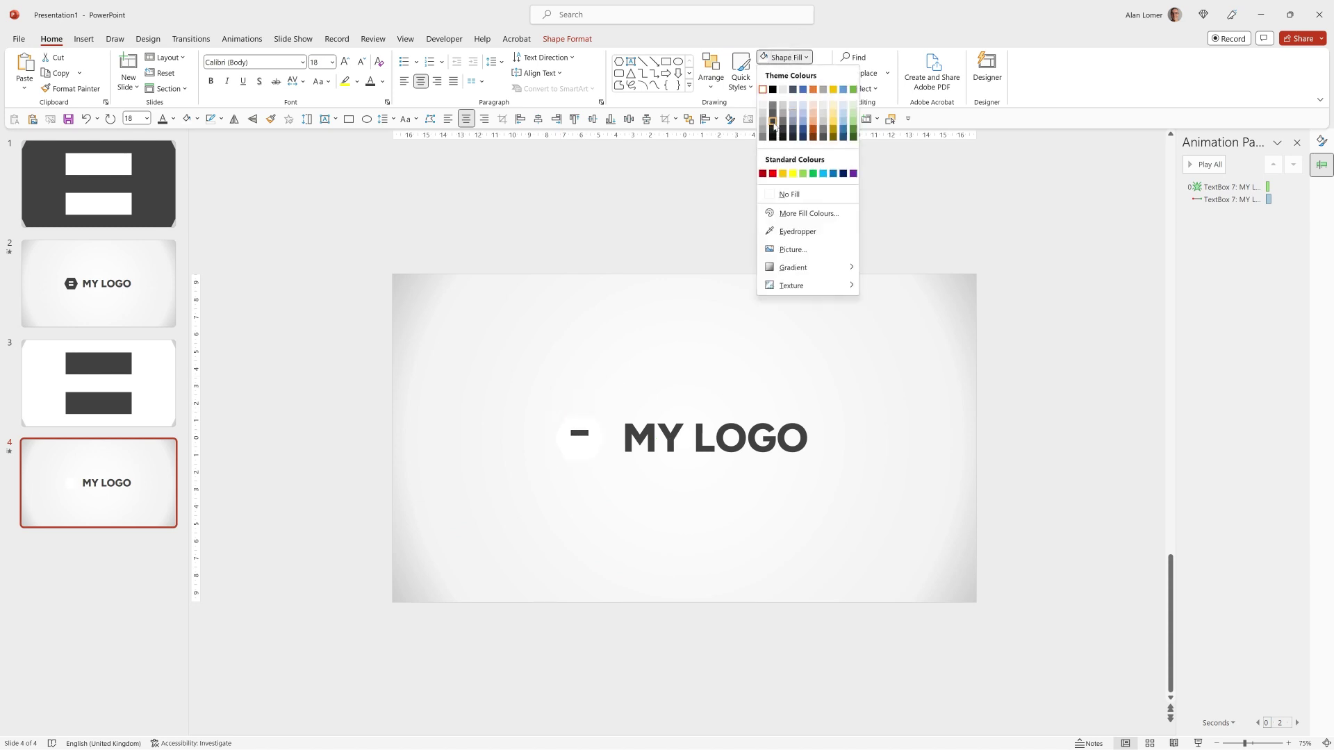
{"action": "left_click", "coordinate": [774, 132]}
{"action": "left_click", "coordinate": [579, 434]}
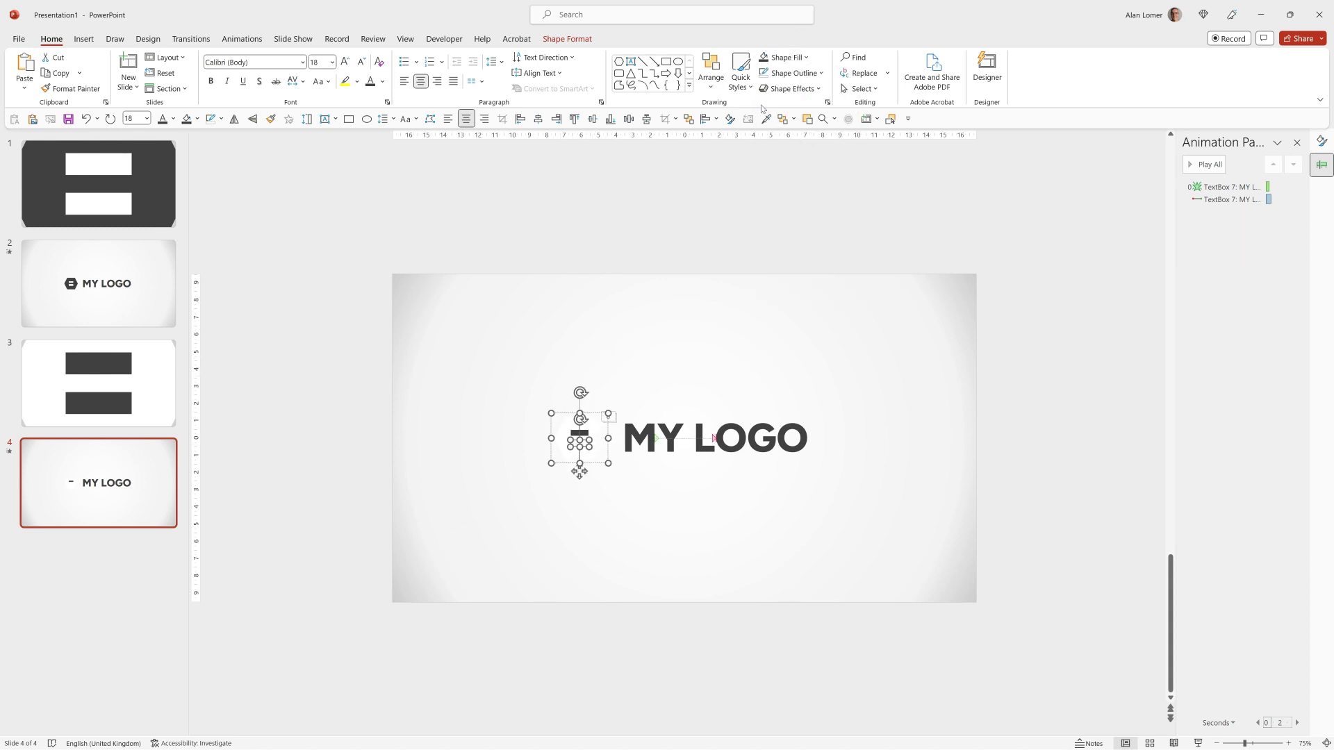
Step: Set all the MY LOGO text to white font colour
{"action": "left_click", "coordinate": [627, 431]}
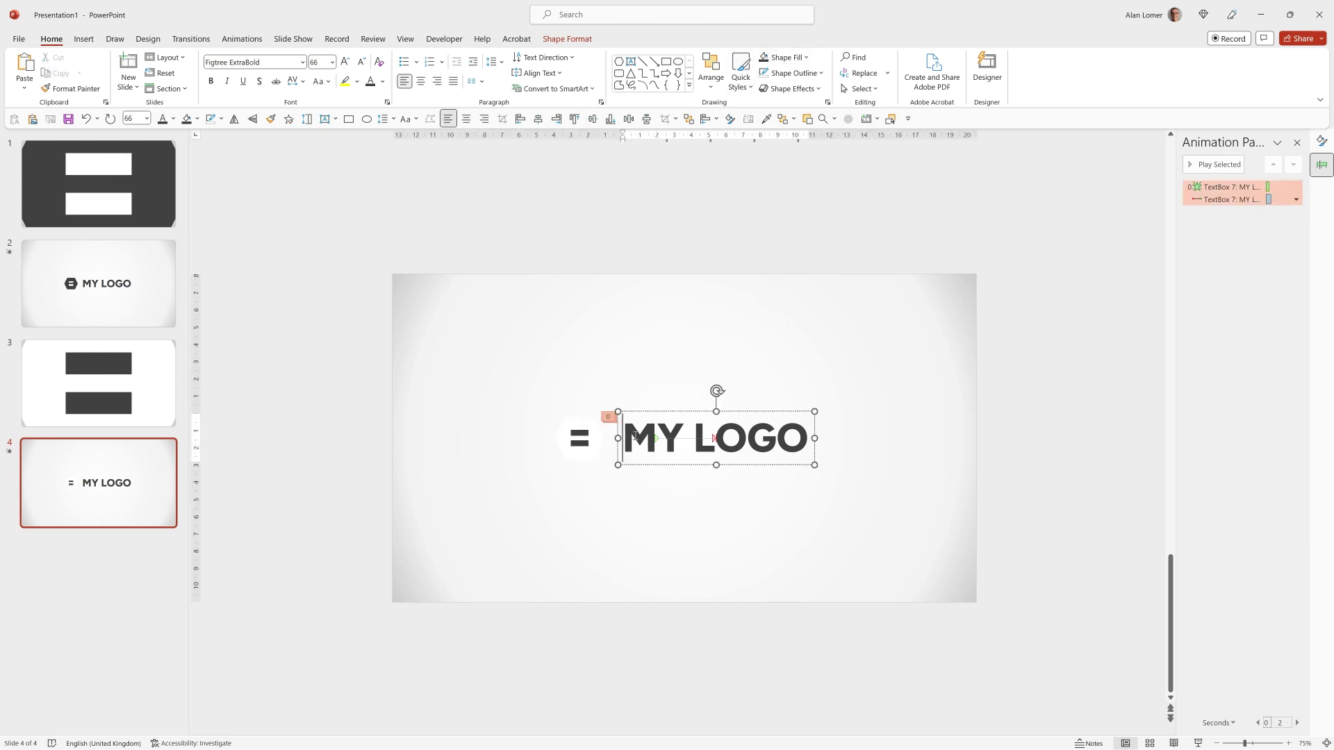
{"action": "key", "text": "ctrl+a"}
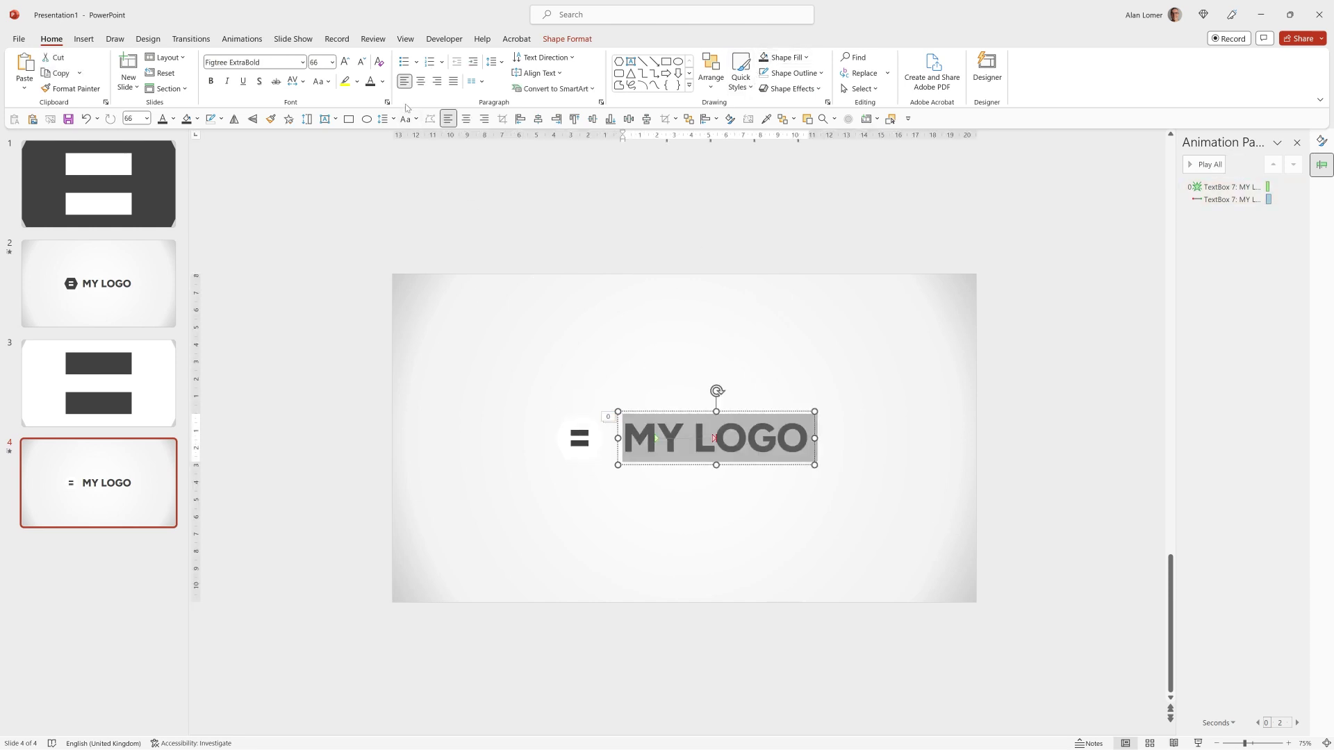
{"action": "left_click", "coordinate": [382, 82]}
{"action": "left_click", "coordinate": [373, 114]}
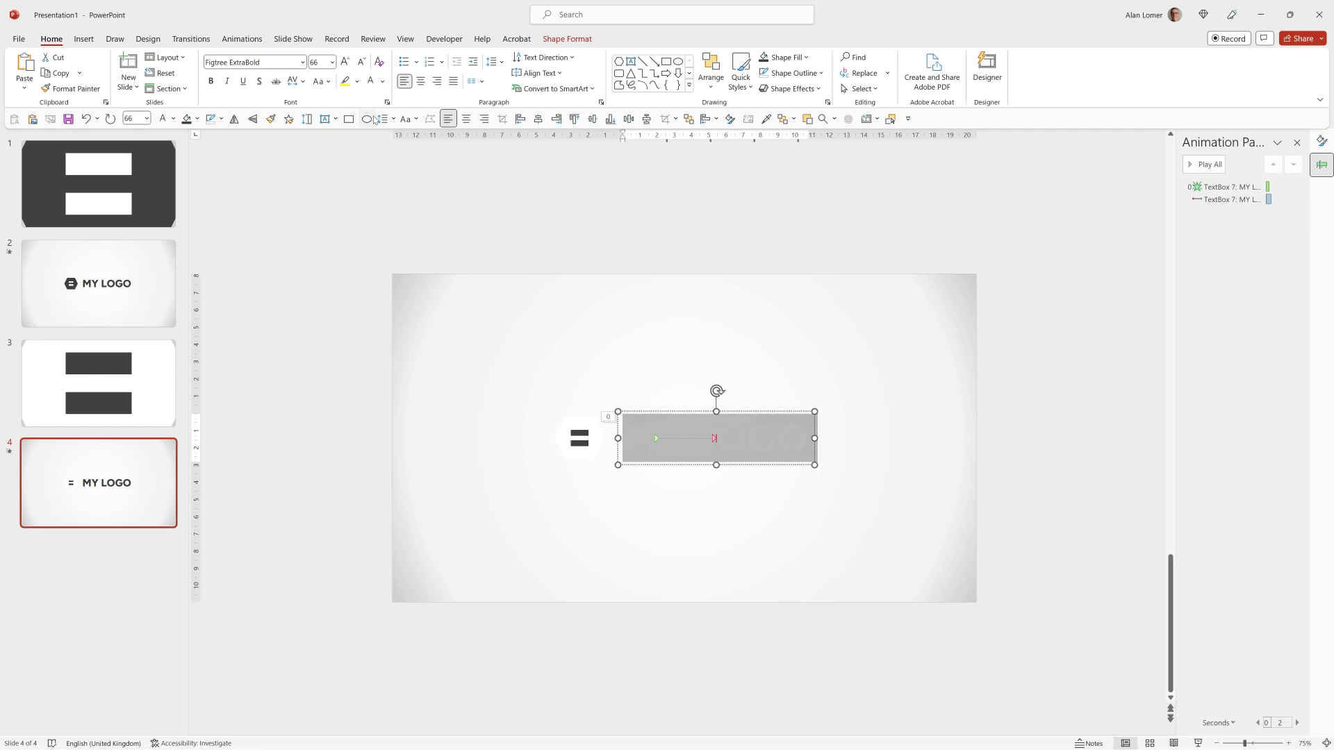
{"action": "left_click", "coordinate": [564, 280]}
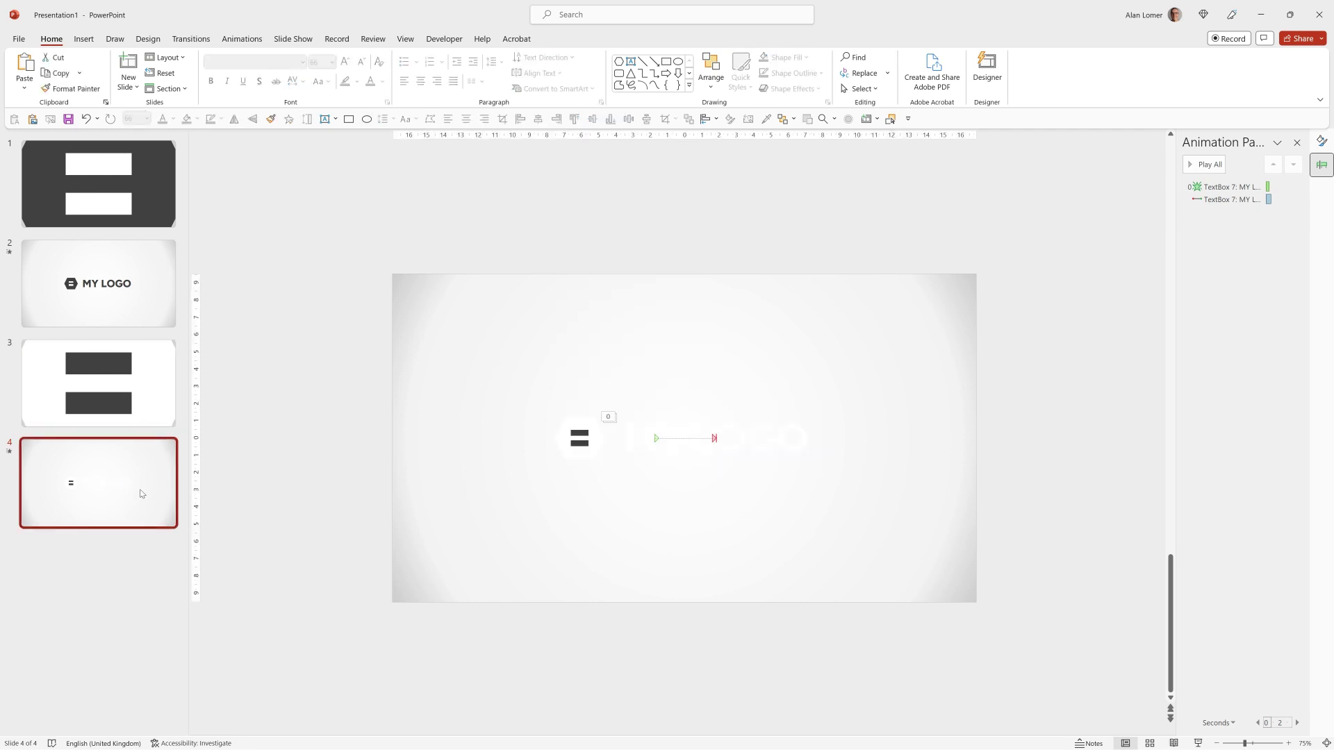
Step: Set slide 4's background to a smoky dark waves stock image picture fill
{"action": "right_click", "coordinate": [1075, 318]}
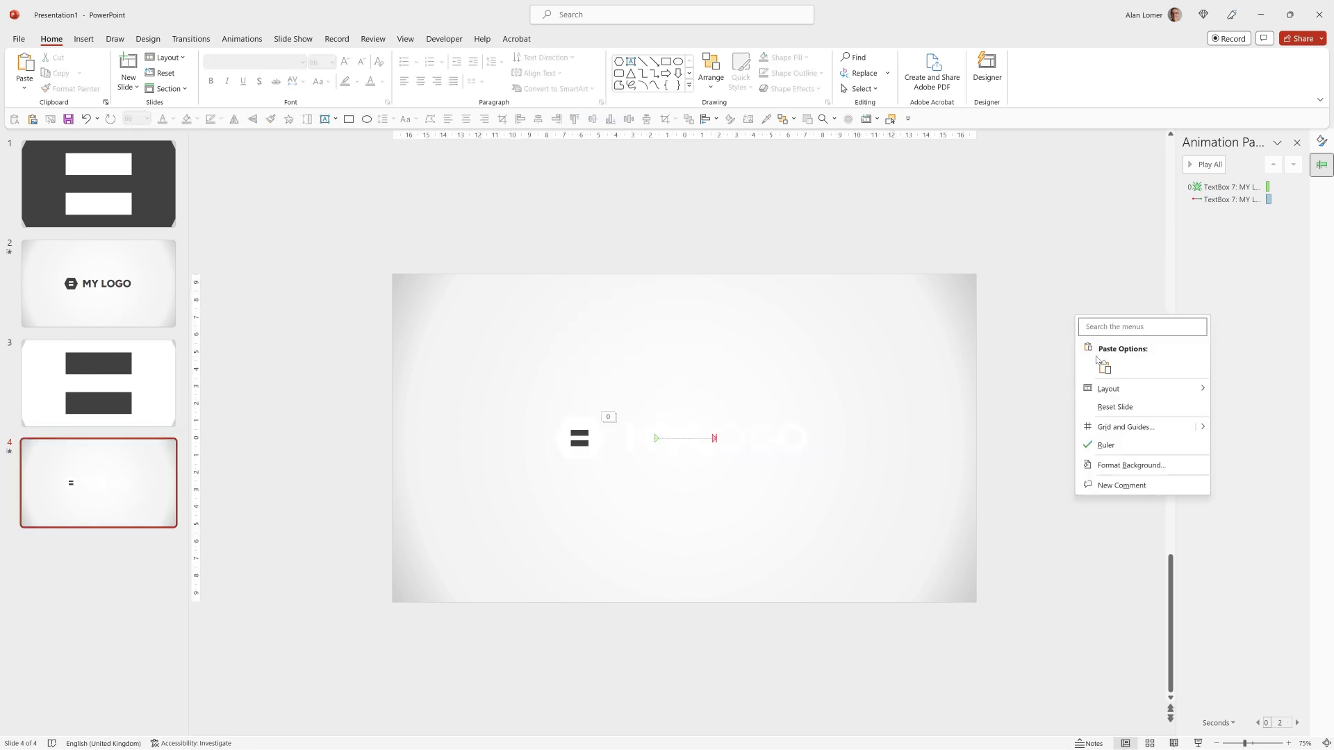
{"action": "left_click", "coordinate": [1122, 467]}
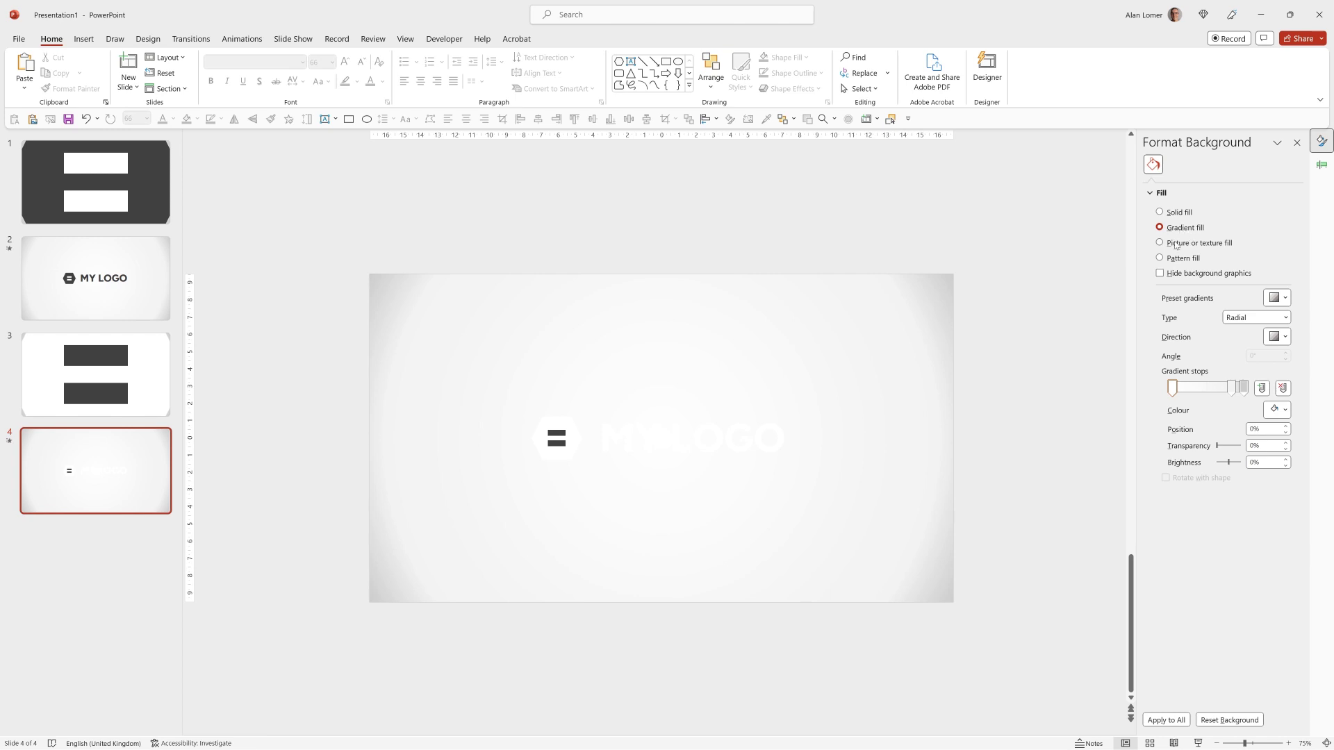
{"action": "left_click", "coordinate": [1182, 242]}
{"action": "left_click", "coordinate": [1176, 311]}
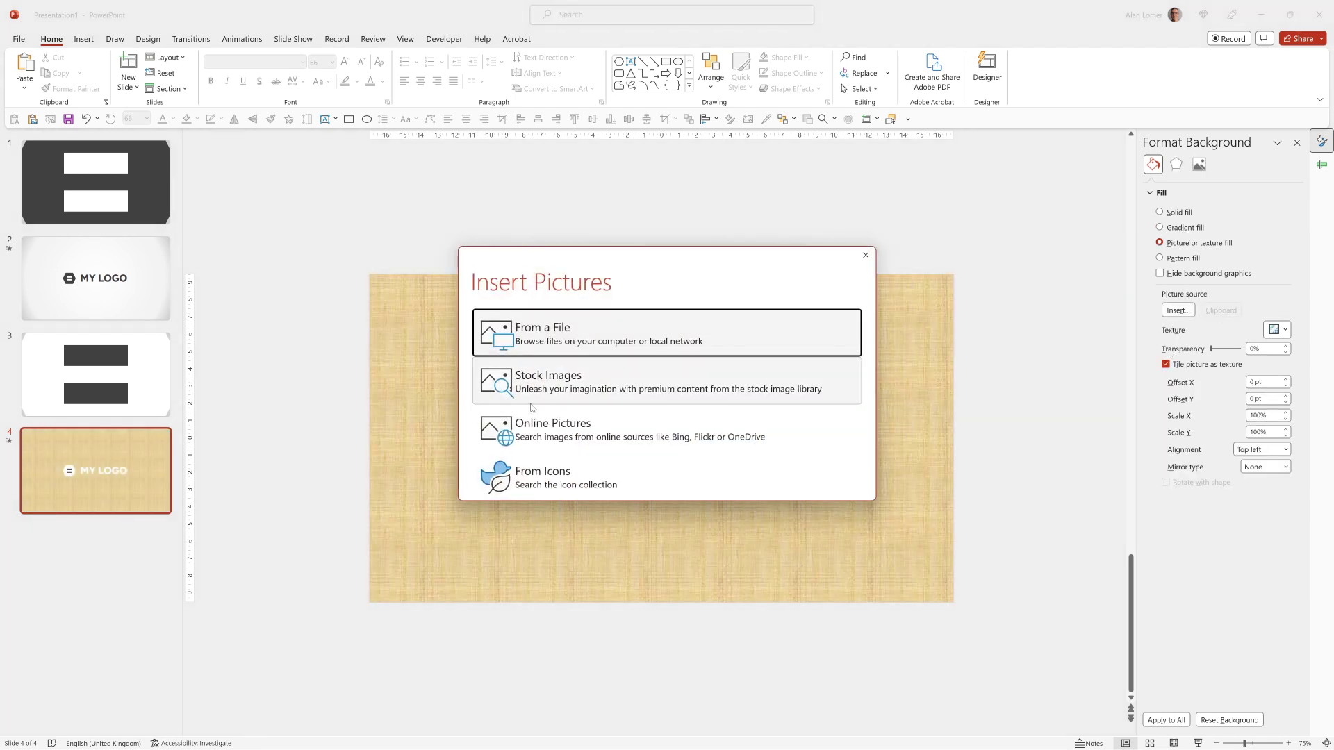
{"action": "left_click", "coordinate": [534, 404]}
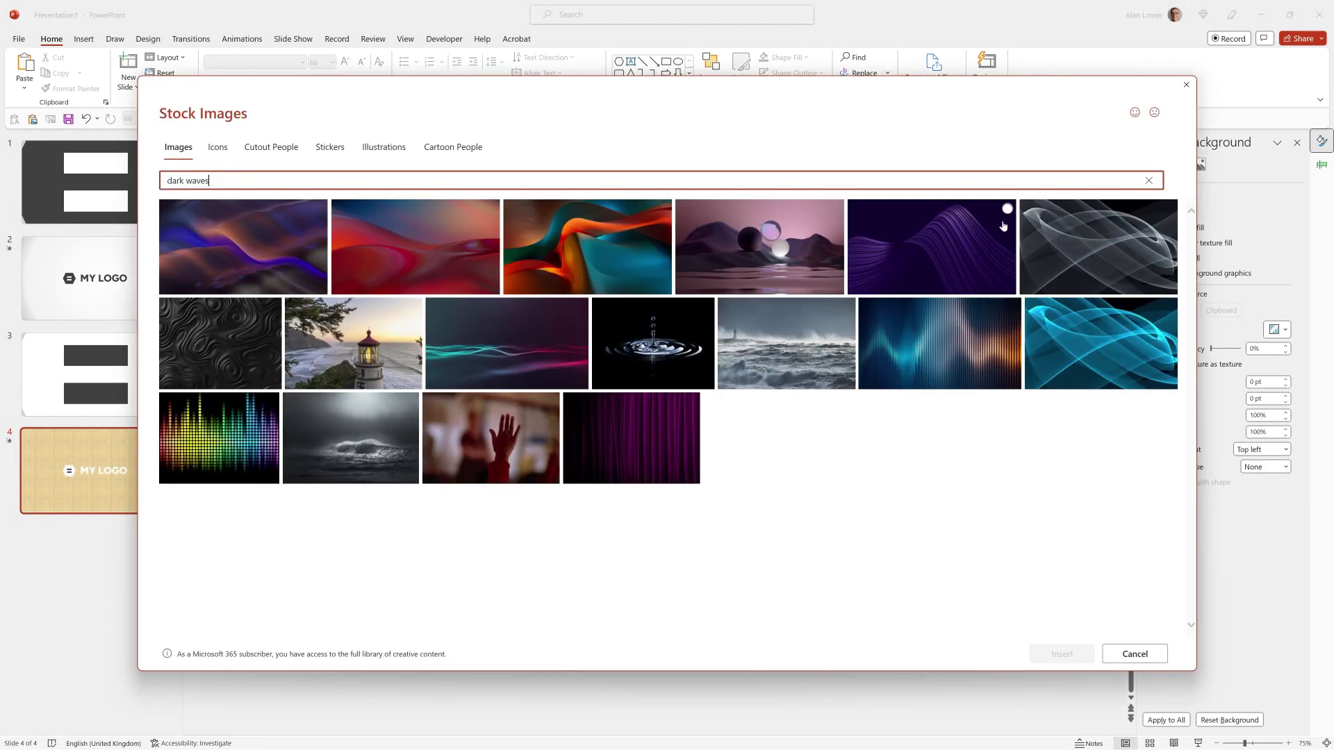
{"action": "double_click", "coordinate": [1113, 262]}
Step: Switch slide 3's background to picture fill and search stock images for 'da'
{"action": "scroll", "coordinate": [1114, 262], "scroll_direction": "up", "scroll_amount": 1}
{"action": "left_click", "coordinate": [1159, 243]}
{"action": "left_click", "coordinate": [1177, 310]}
{"action": "left_click", "coordinate": [522, 388]}
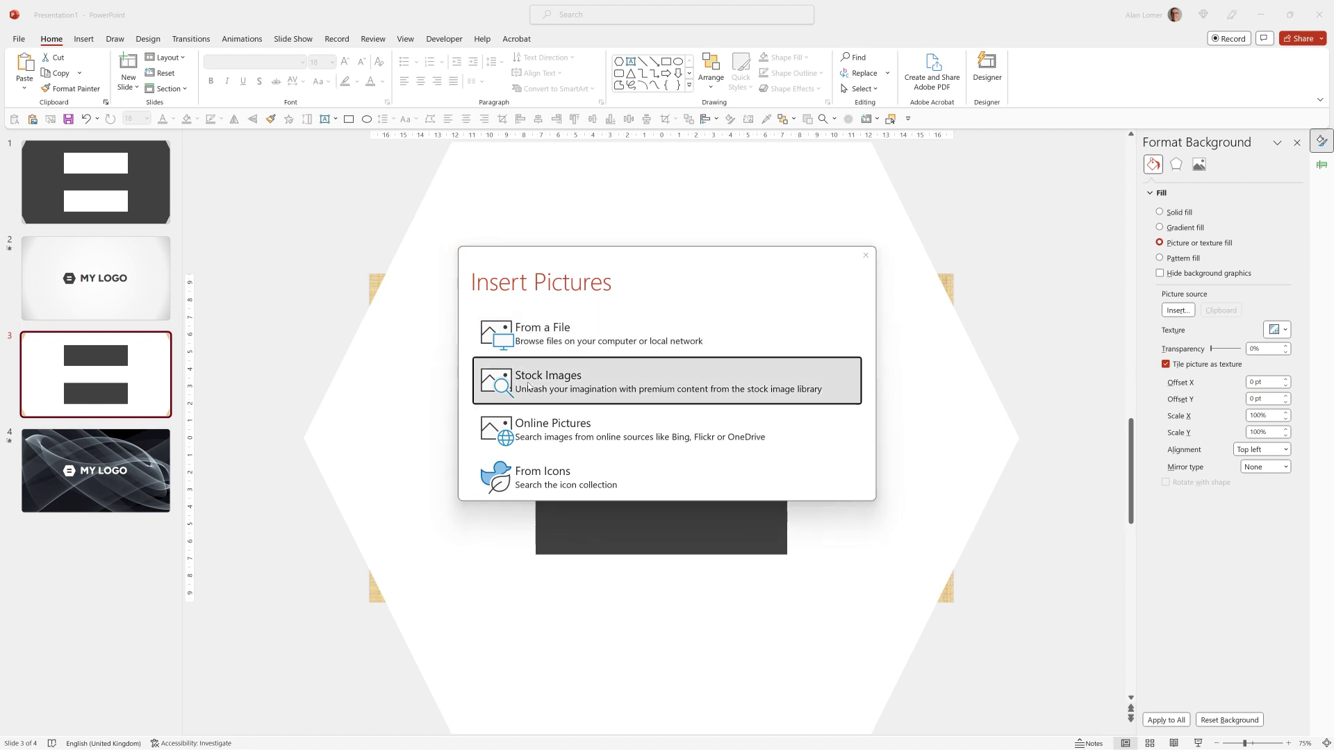
{"action": "type", "text": "da"}
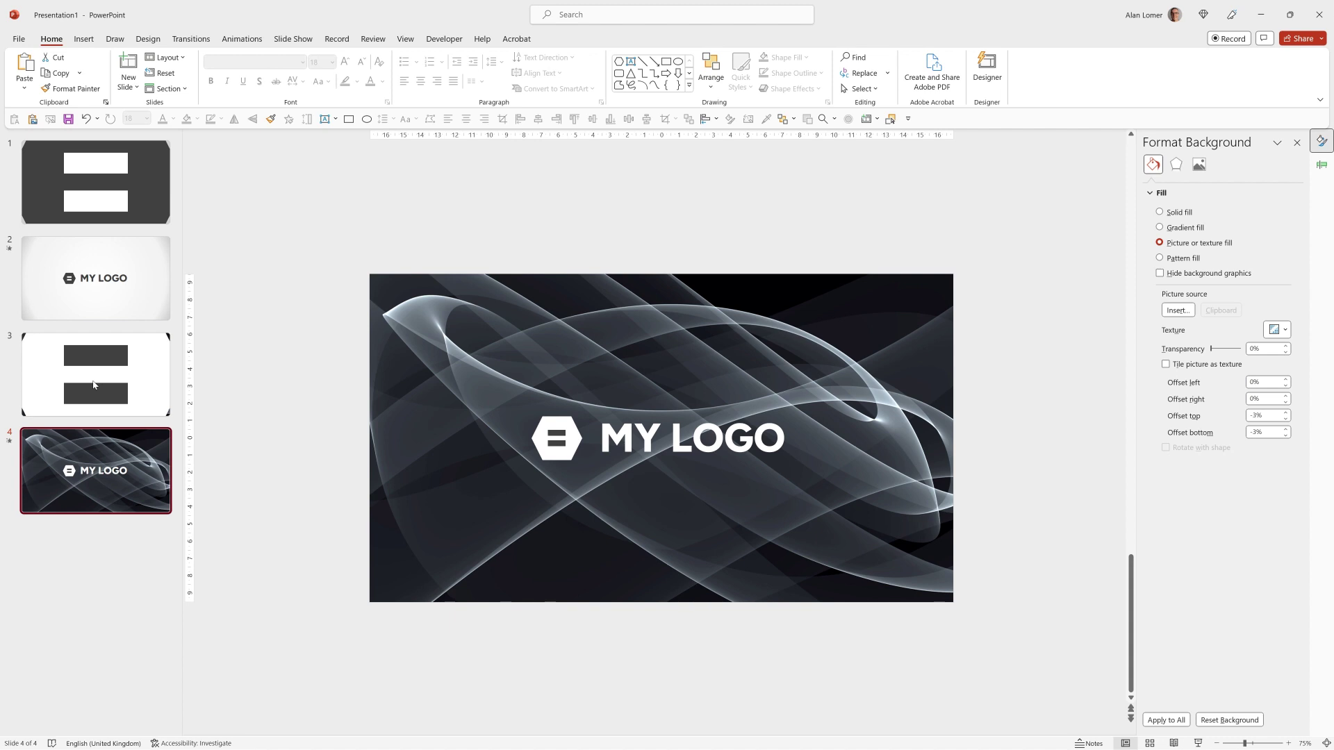
Step: Duplicate slides 3 and 4 and give slide 6 a colourful 'abstract' stock image background
{"action": "left_click", "coordinate": [94, 384]}
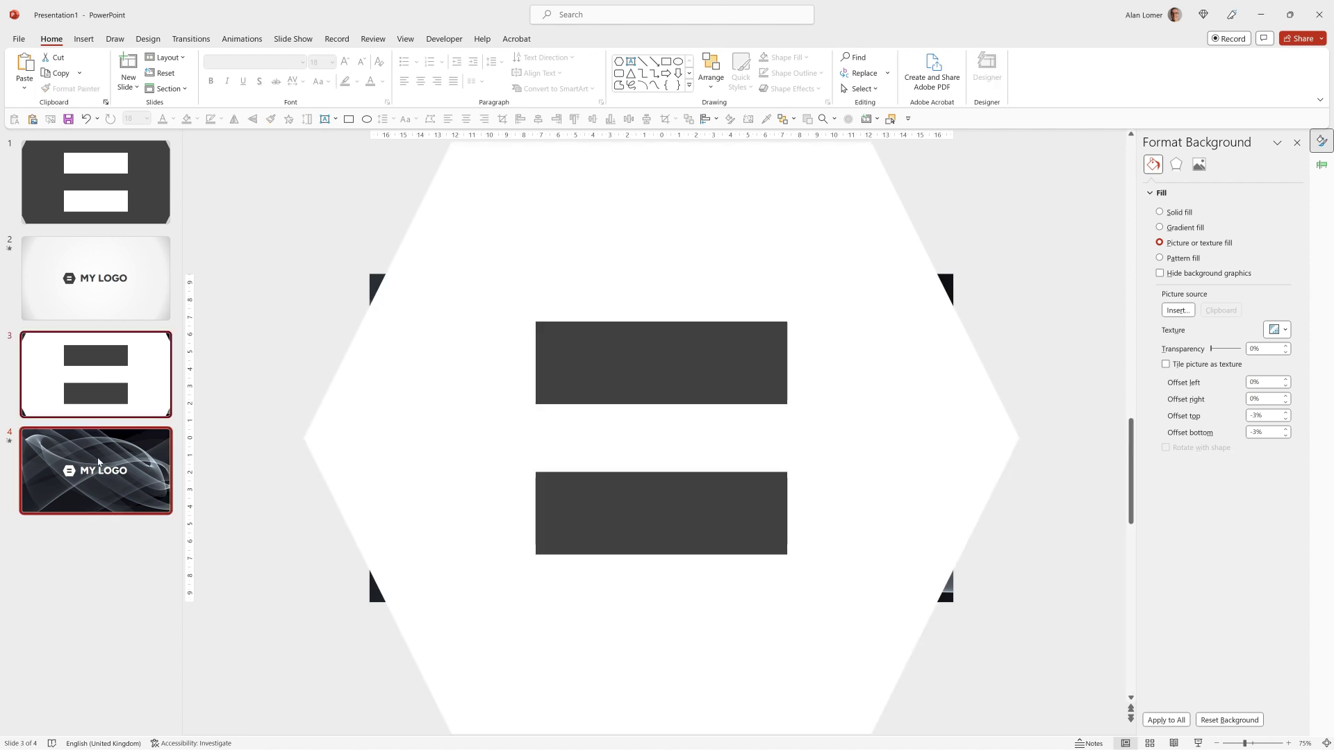
{"action": "key", "text": "ctrl+d"}
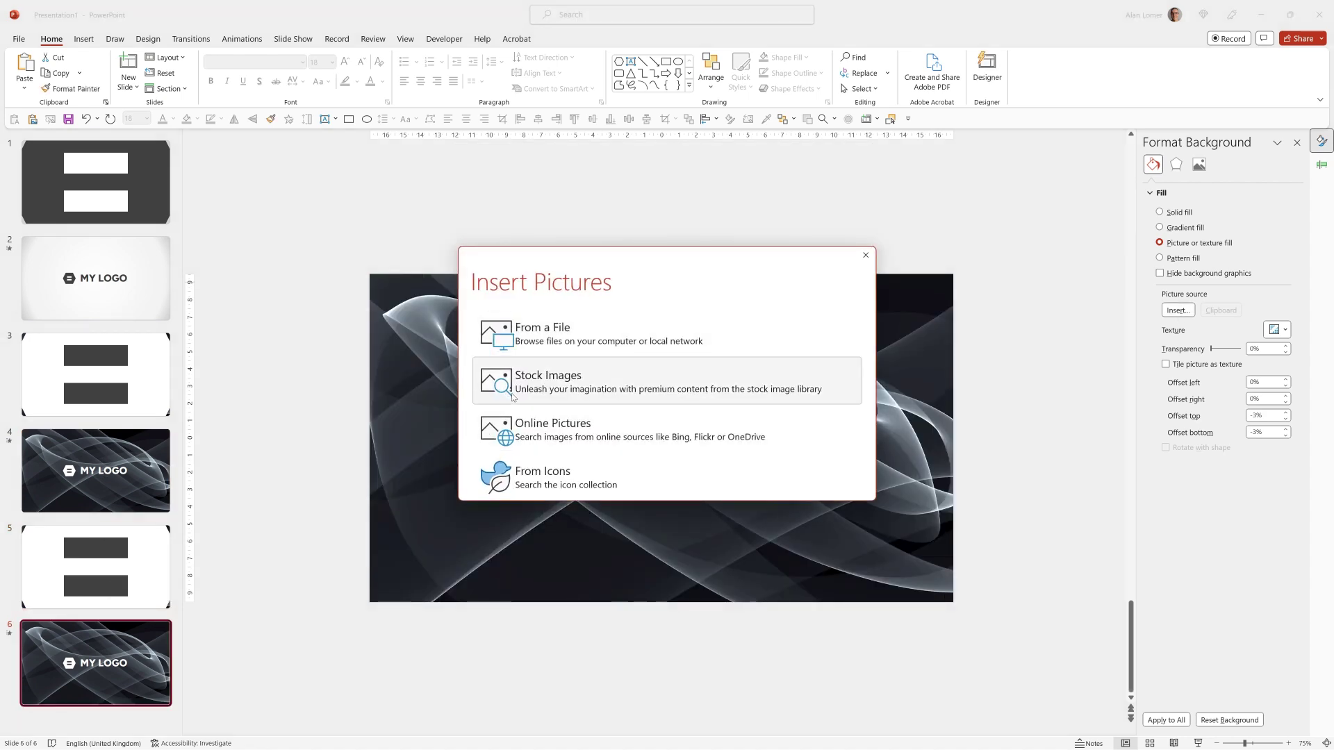
{"action": "left_click", "coordinate": [512, 393]}
{"action": "type", "text": "abstract"}
{"action": "scroll", "coordinate": [695, 427], "scroll_direction": "down", "scroll_amount": 1}
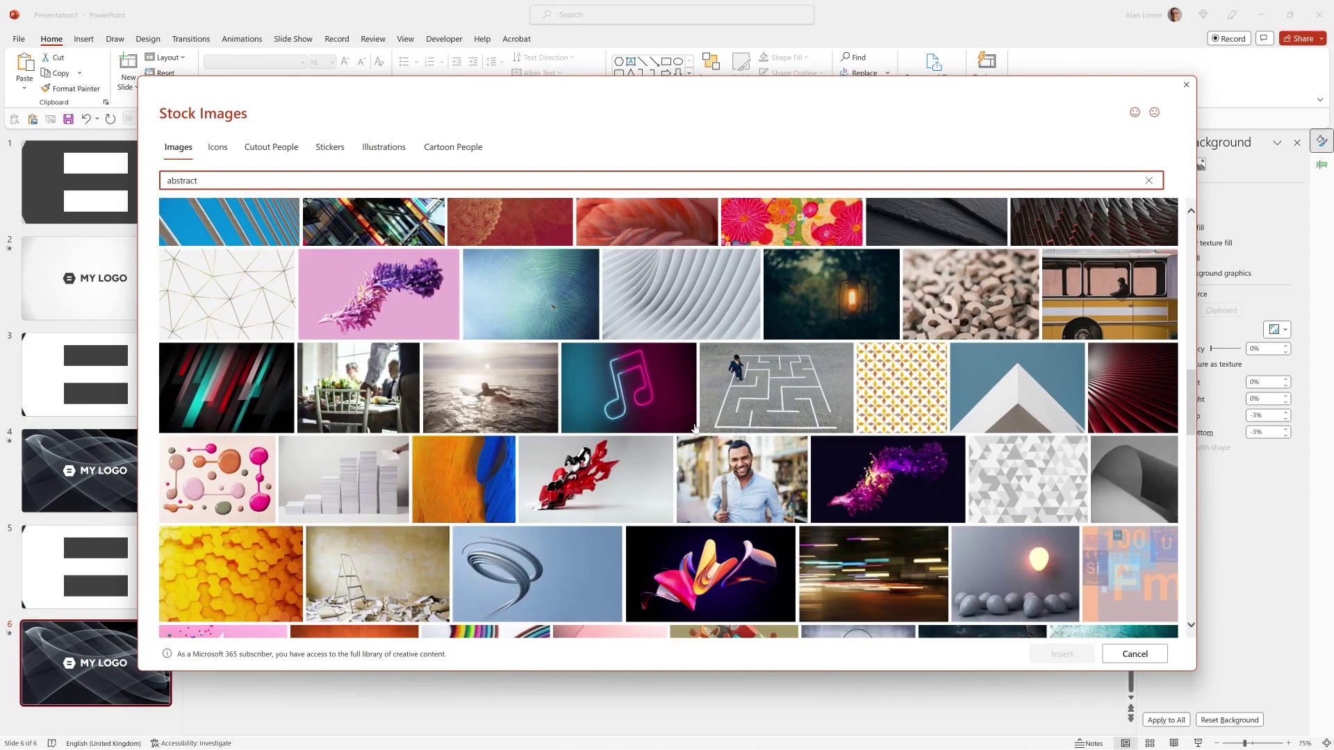
{"action": "scroll", "coordinate": [695, 427], "scroll_direction": "down", "scroll_amount": 5}
{"action": "left_click", "coordinate": [1104, 438]}
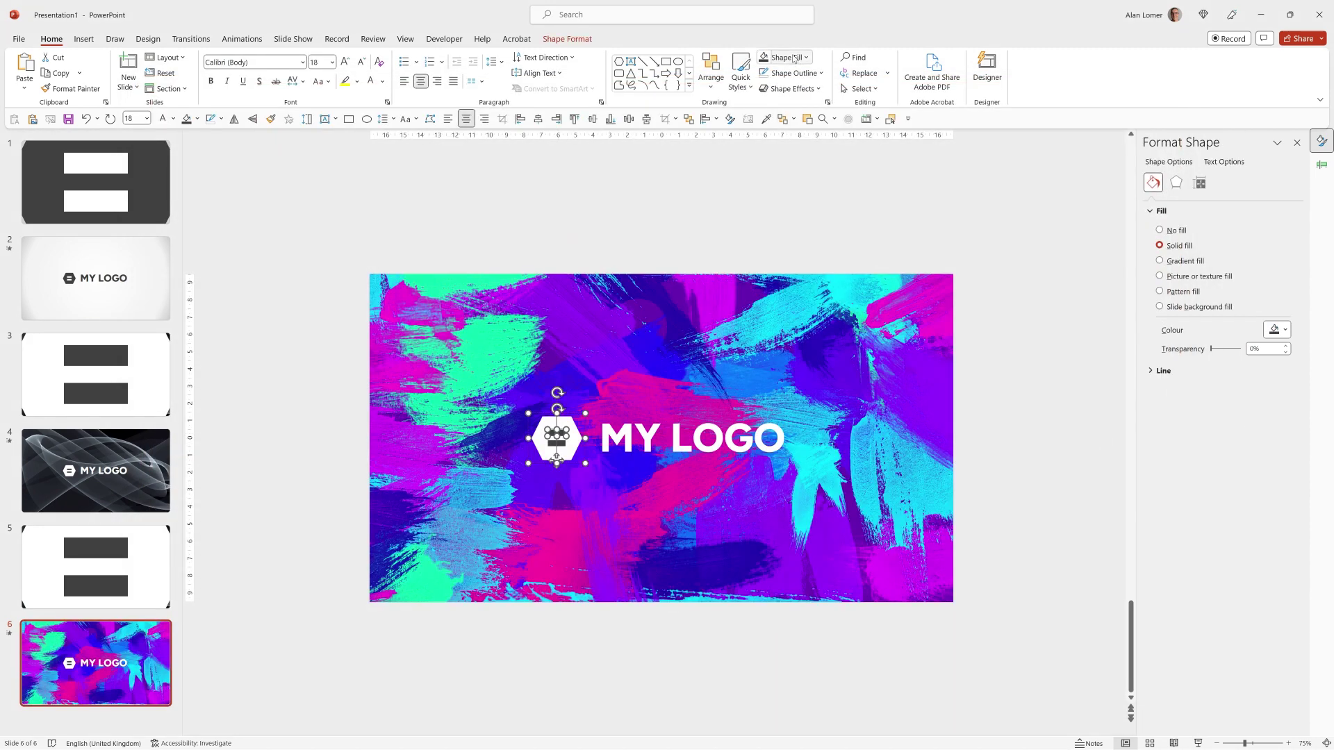
Step: Sample magenta and cyan from the paint background with the Shape Fill eyedropper
{"action": "left_click", "coordinate": [806, 58]}
{"action": "left_click", "coordinate": [834, 231]}
{"action": "key", "text": "Escape"}
{"action": "left_click", "coordinate": [806, 58]}
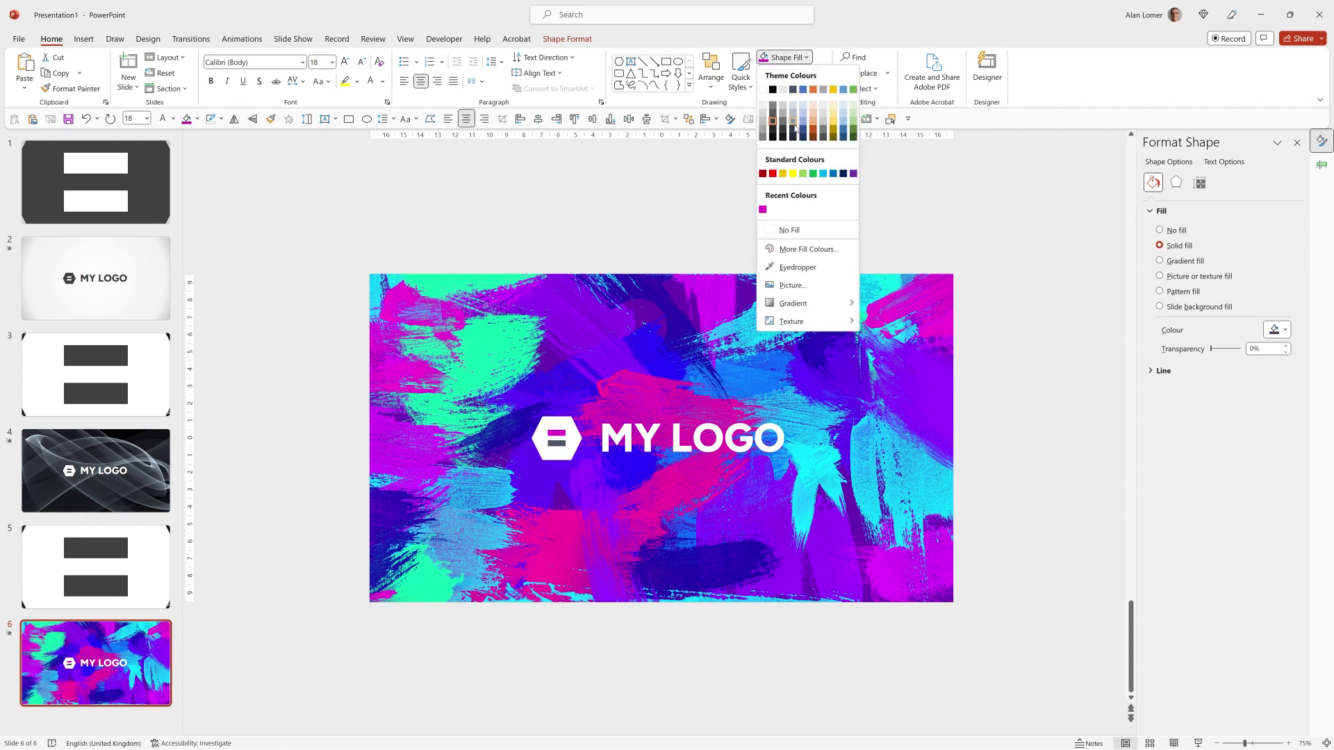
{"action": "left_click", "coordinate": [797, 267]}
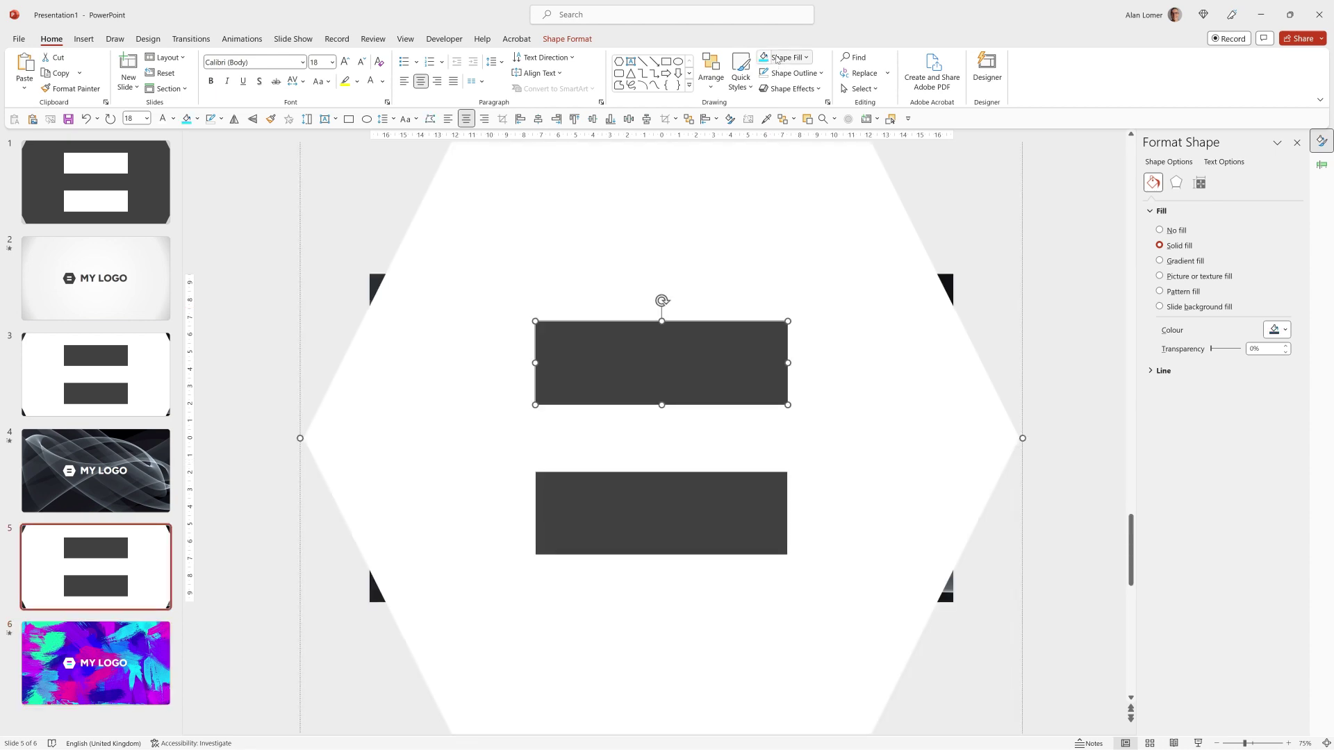
Step: Fill slide 5's top rectangle with the recent magenta and bottom rectangle with cyan
{"action": "left_click", "coordinate": [784, 57]}
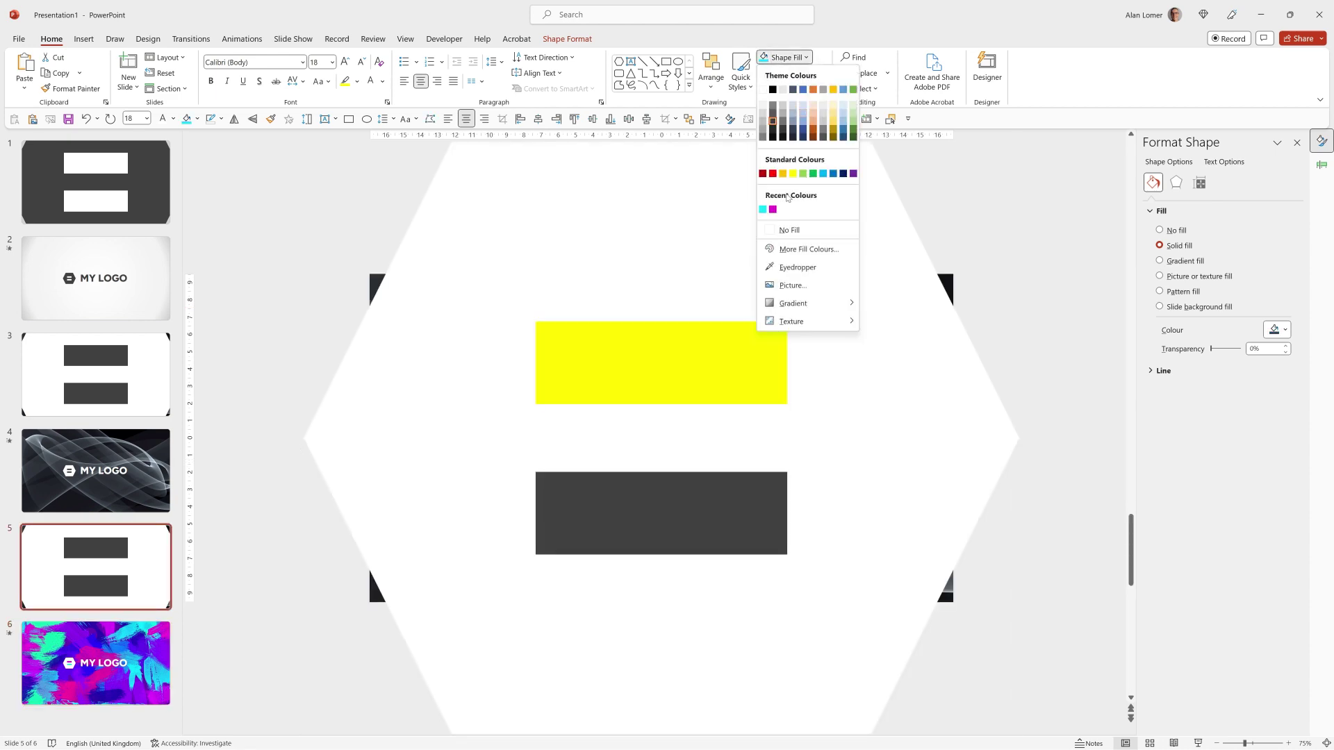
{"action": "left_click", "coordinate": [773, 210]}
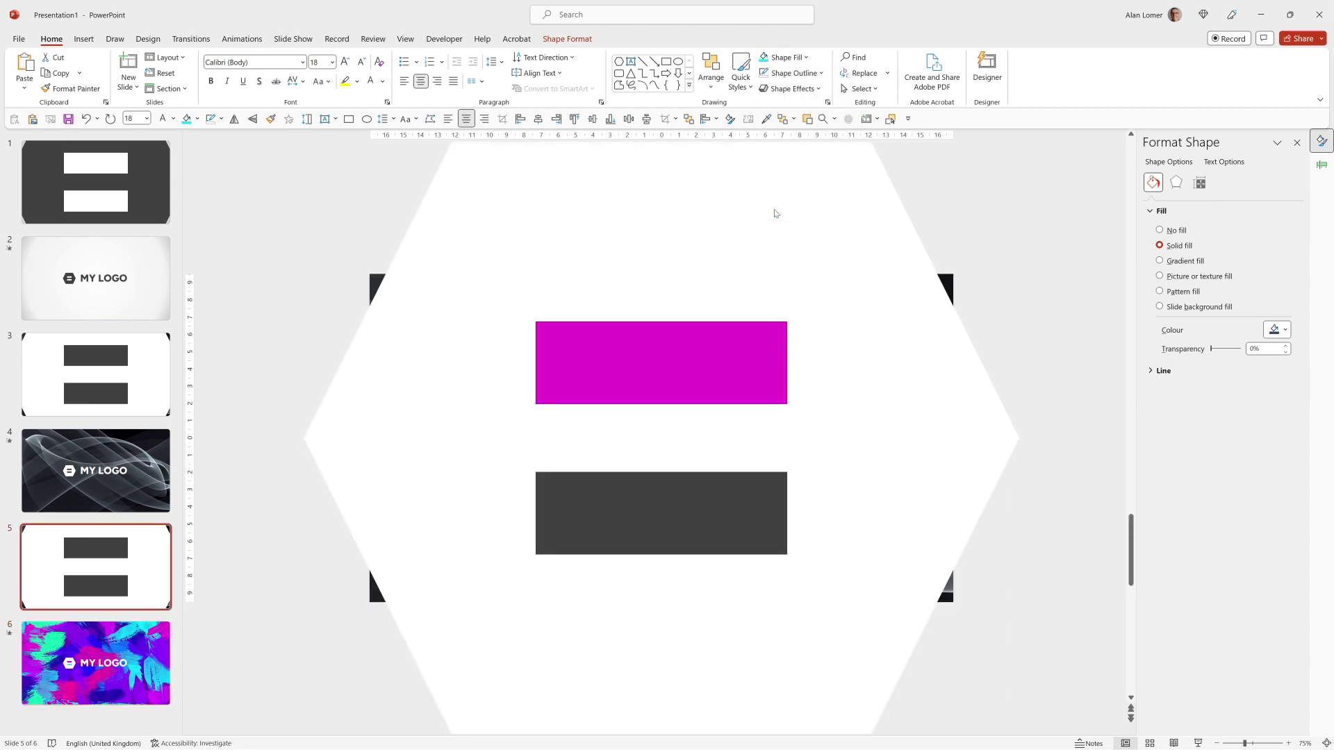
{"action": "left_click", "coordinate": [687, 530]}
{"action": "left_click", "coordinate": [795, 58]}
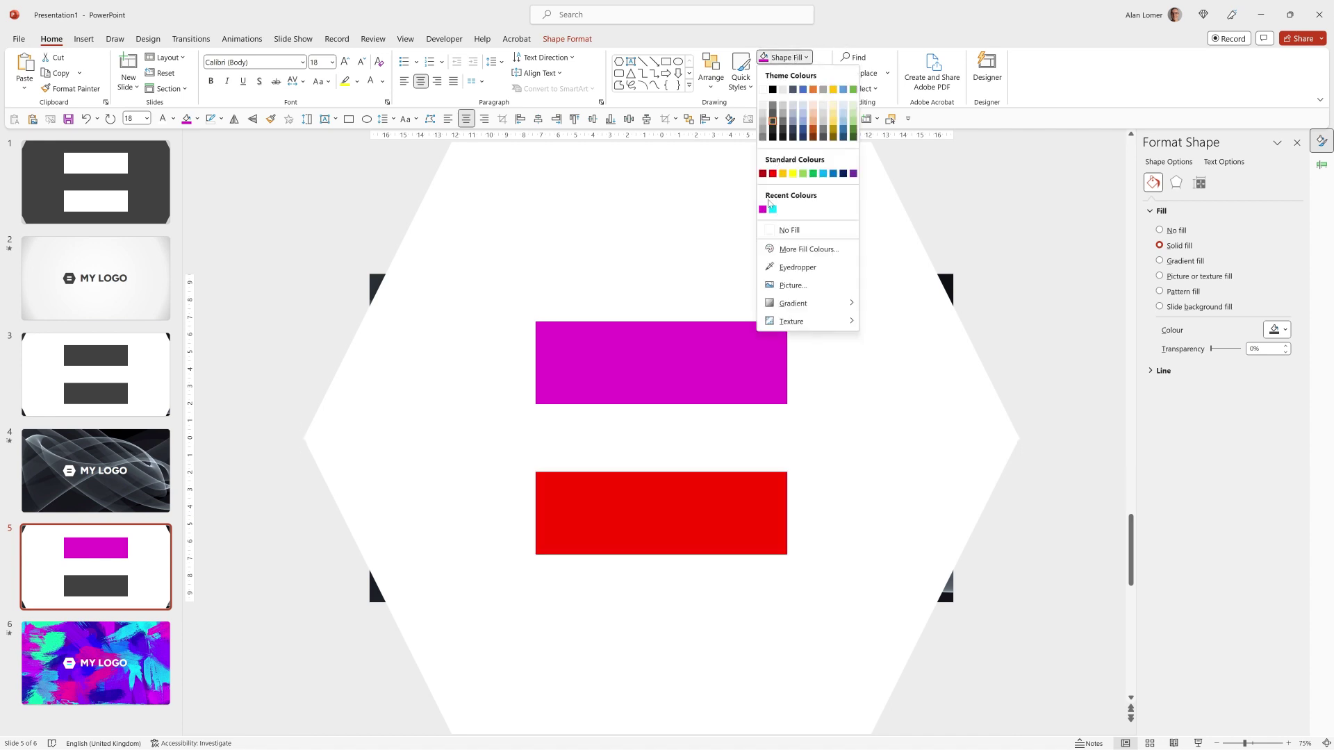
{"action": "left_click", "coordinate": [772, 210]}
Step: Set slide 5's background to the purple-cyan paint image from a stock 'abstr' search
{"action": "left_click", "coordinate": [1059, 288]}
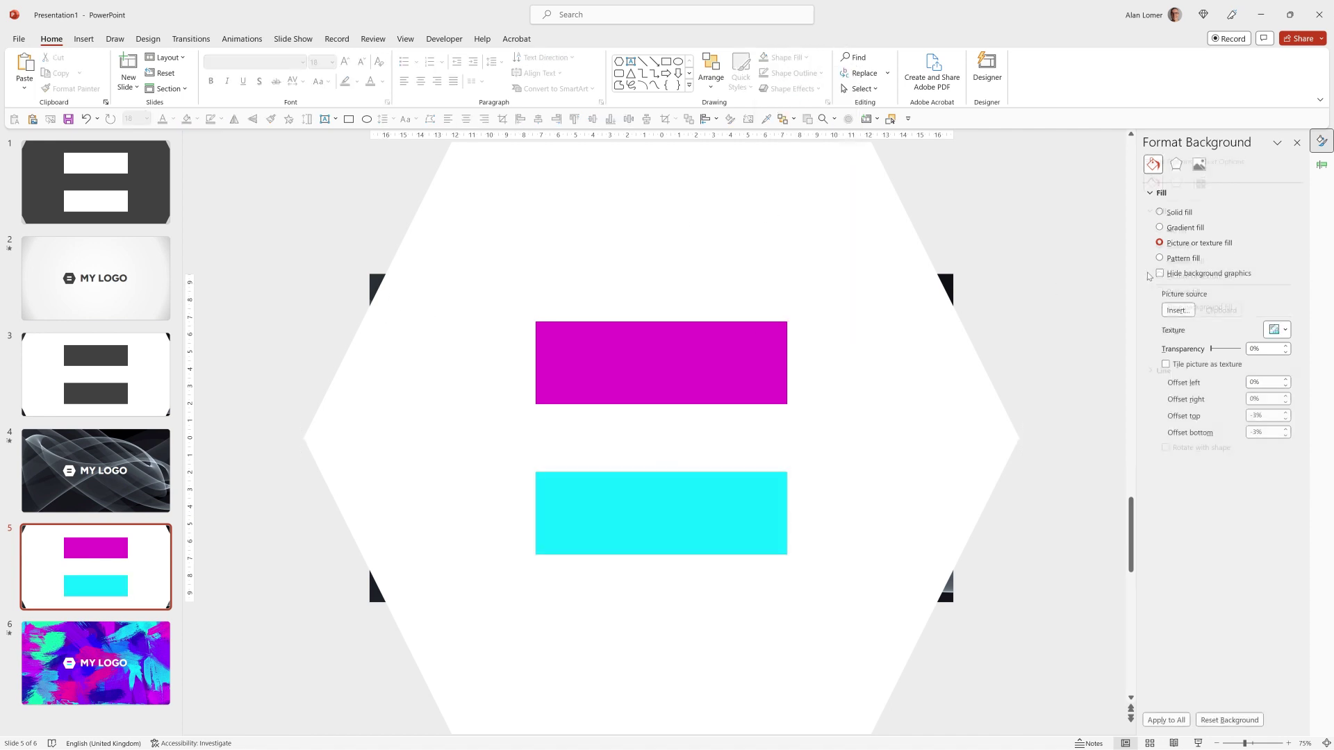
{"action": "left_click", "coordinate": [1176, 310]}
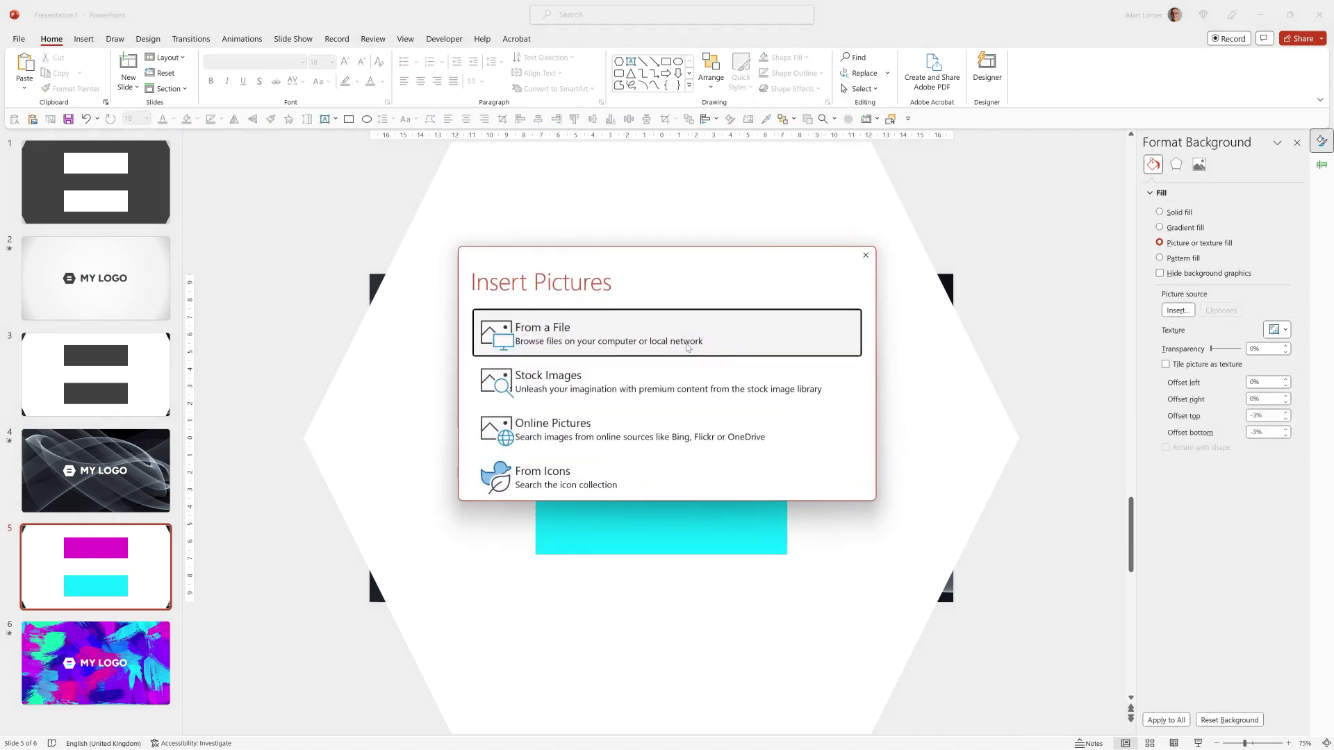
{"action": "left_click", "coordinate": [556, 393]}
{"action": "type", "text": "abstract"}
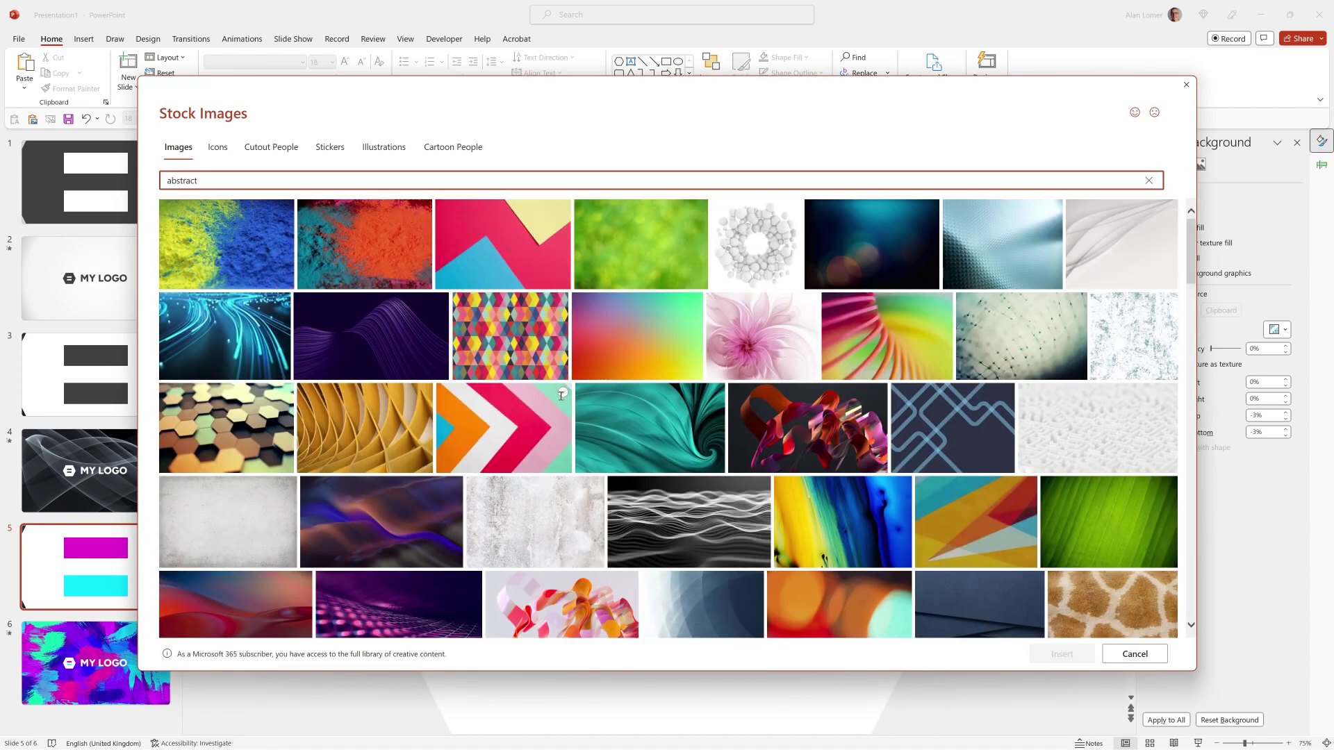
{"action": "scroll", "coordinate": [859, 397], "scroll_direction": "down", "scroll_amount": 15}
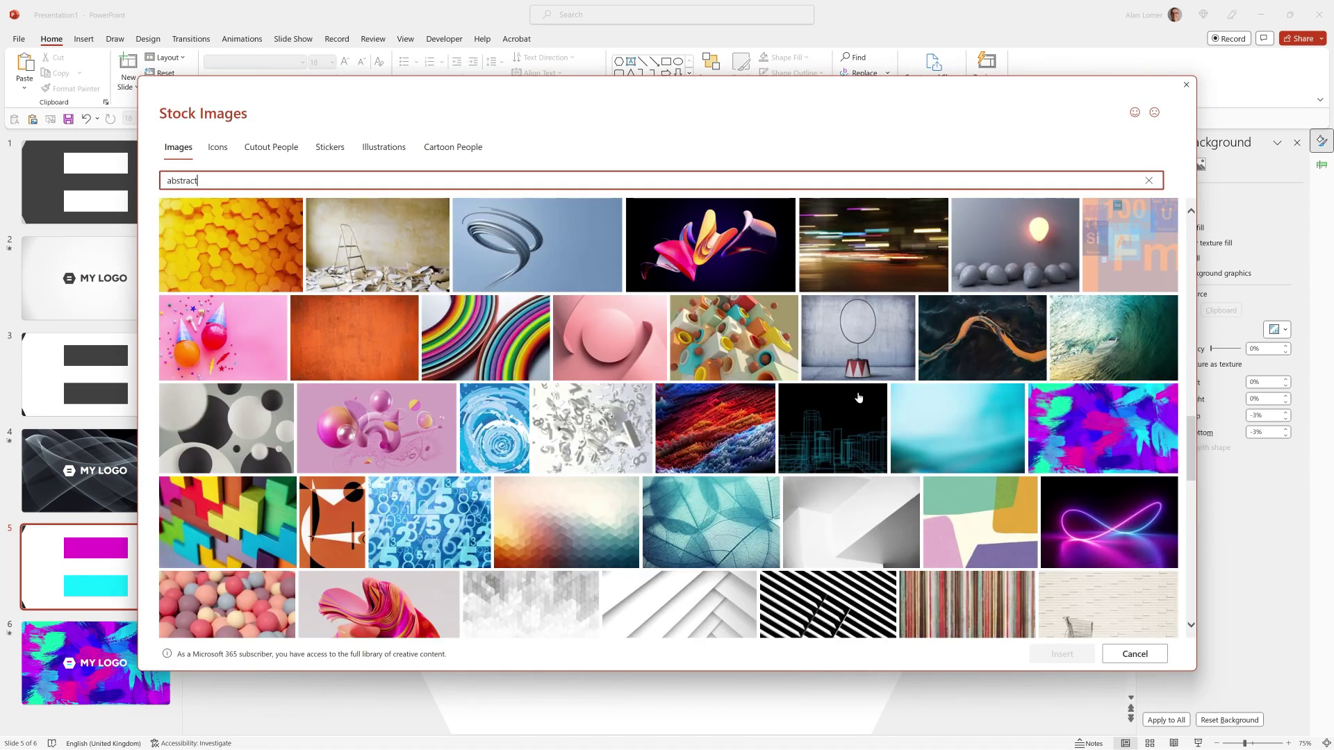
{"action": "double_click", "coordinate": [1094, 414]}
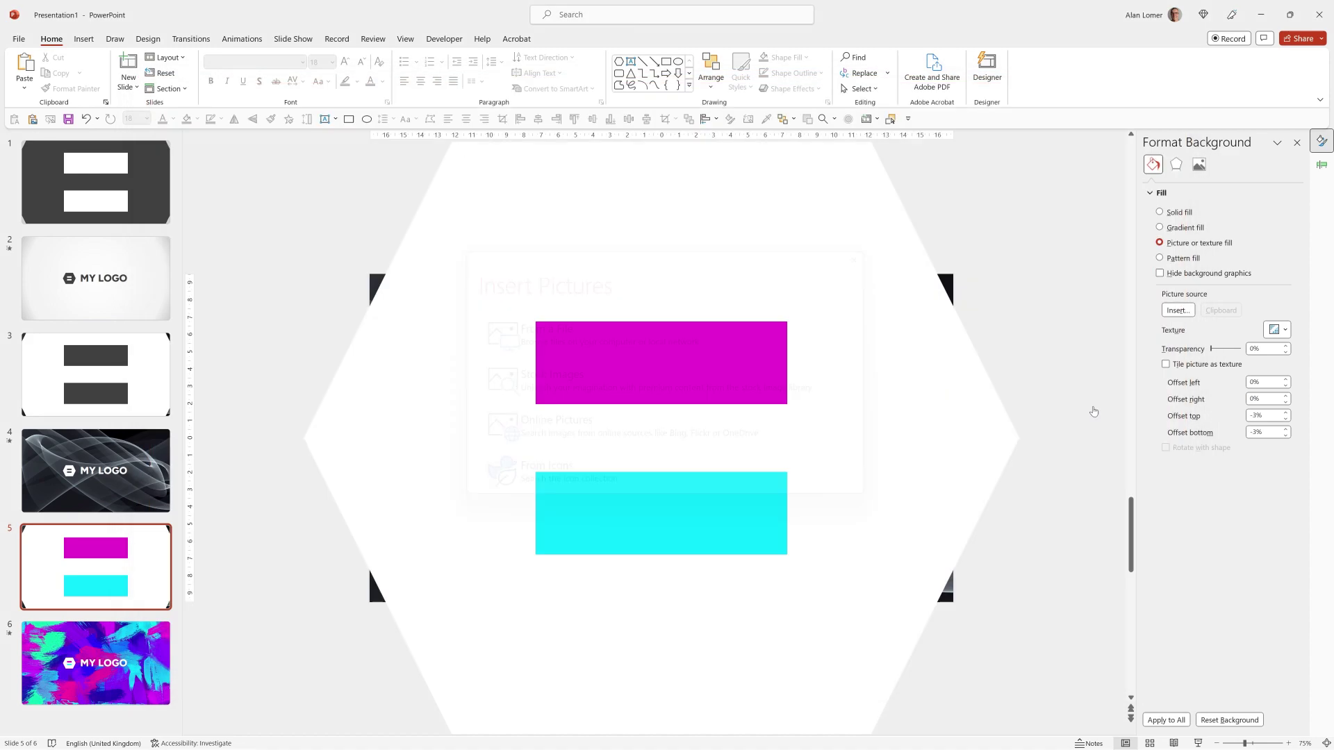